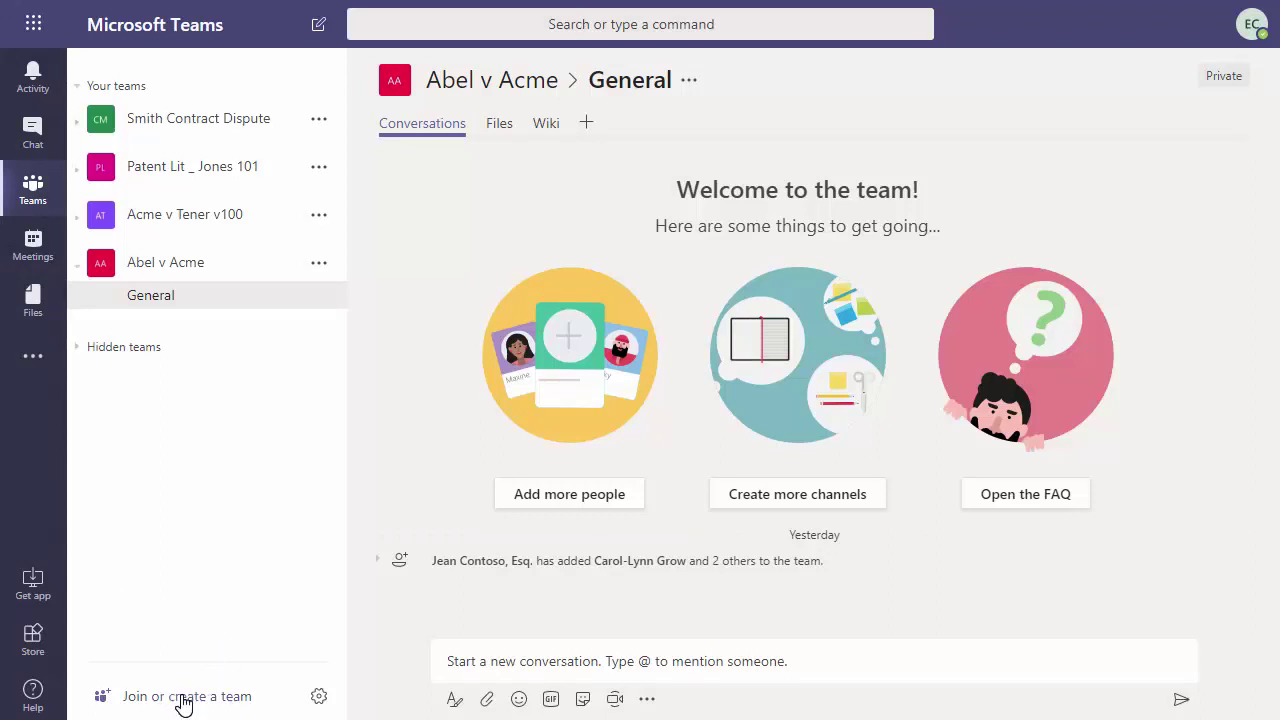
Step: Create a private team from scratch named Litigation Hub with a legal-matters description
left_click(183, 698)
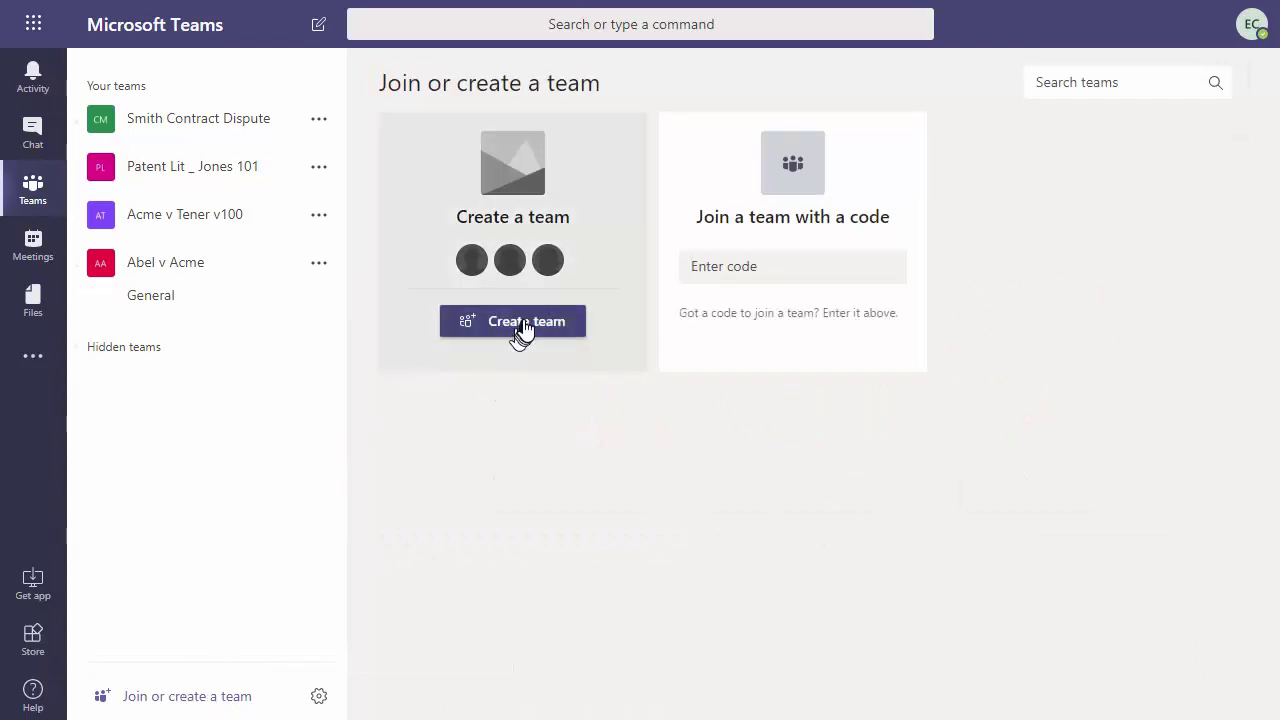
left_click(524, 329)
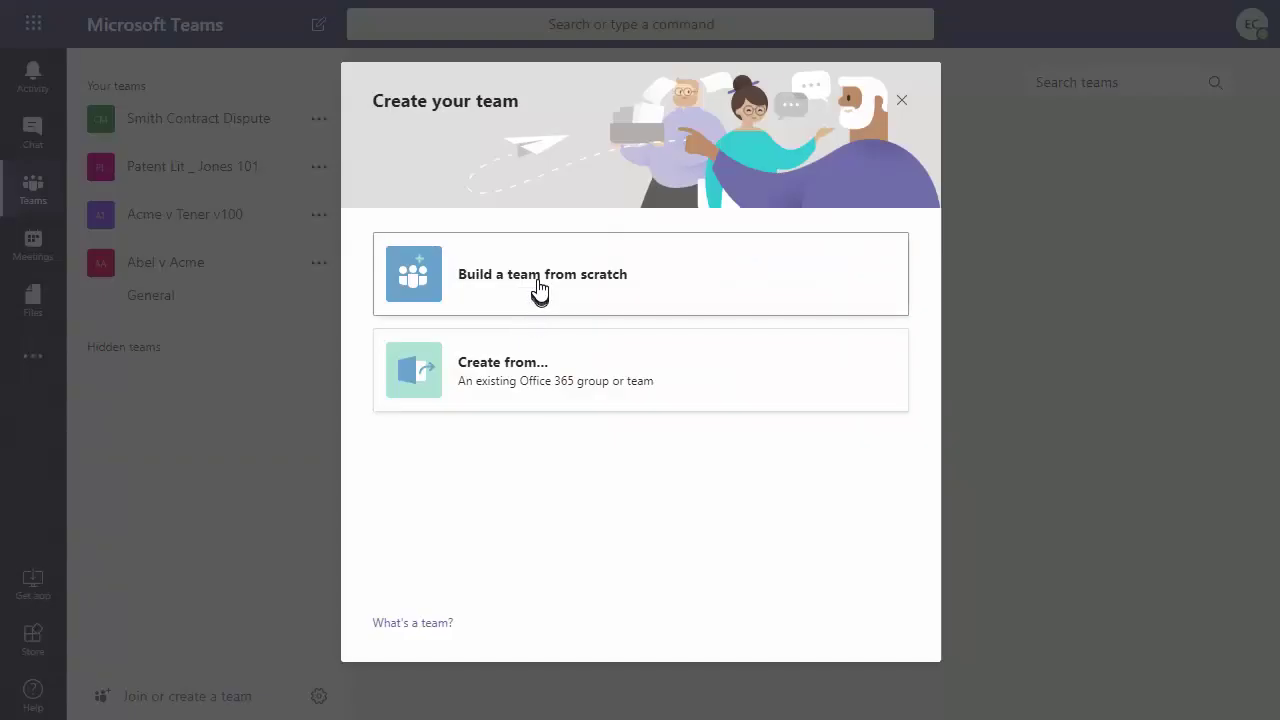
left_click(538, 288)
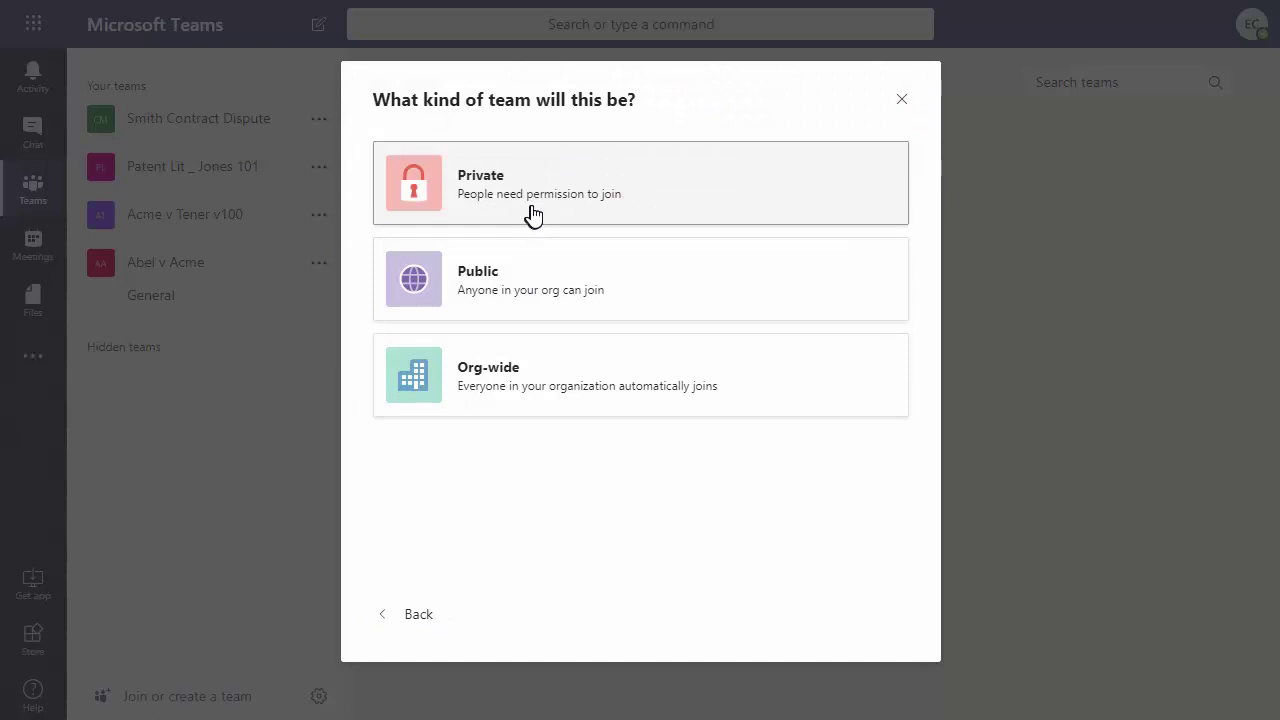
left_click(537, 211)
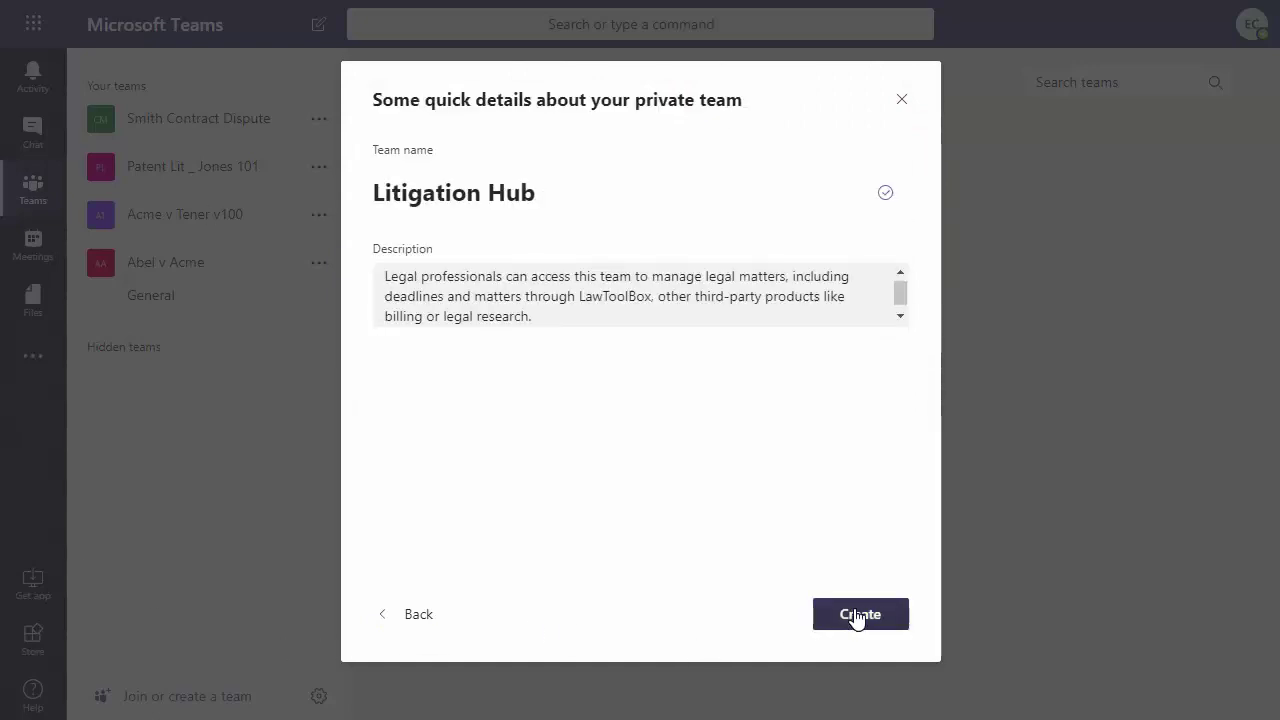
left_click(857, 615)
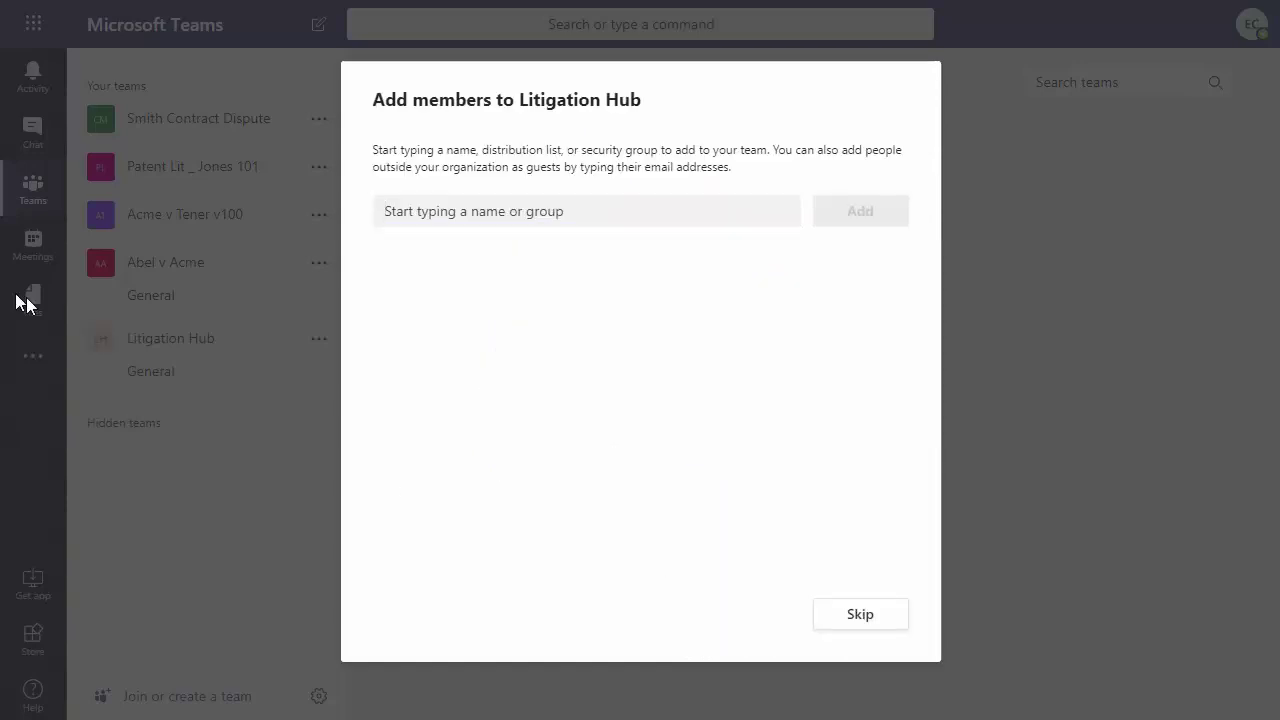
Step: Add two colleagues as members of Litigation Hub
left_click(545, 213)
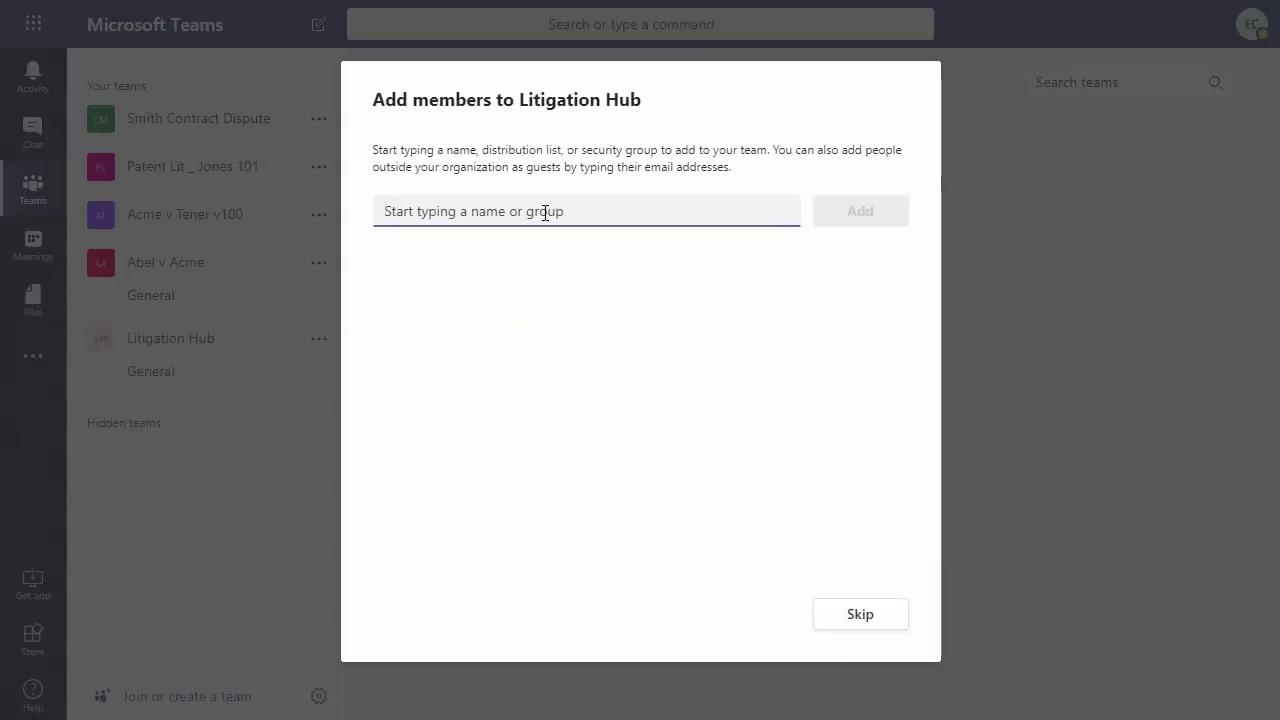
type("br")
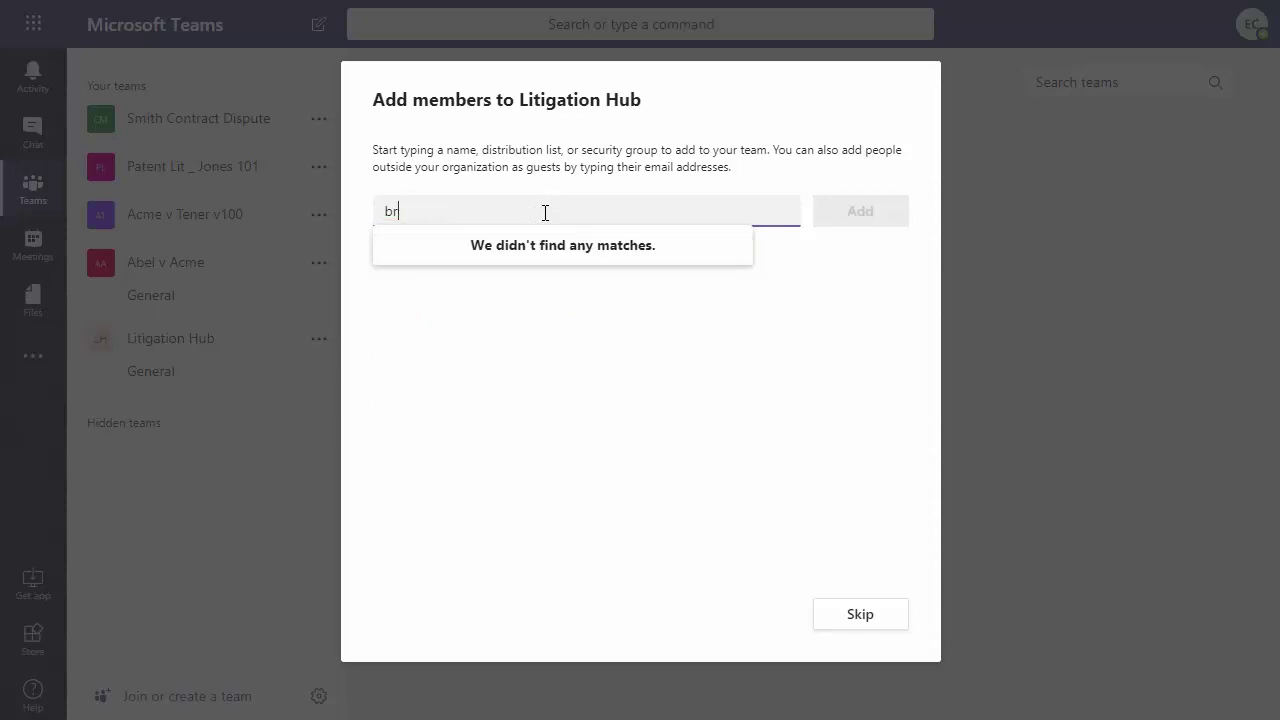
type("da")
left_click(523, 250)
type("jam")
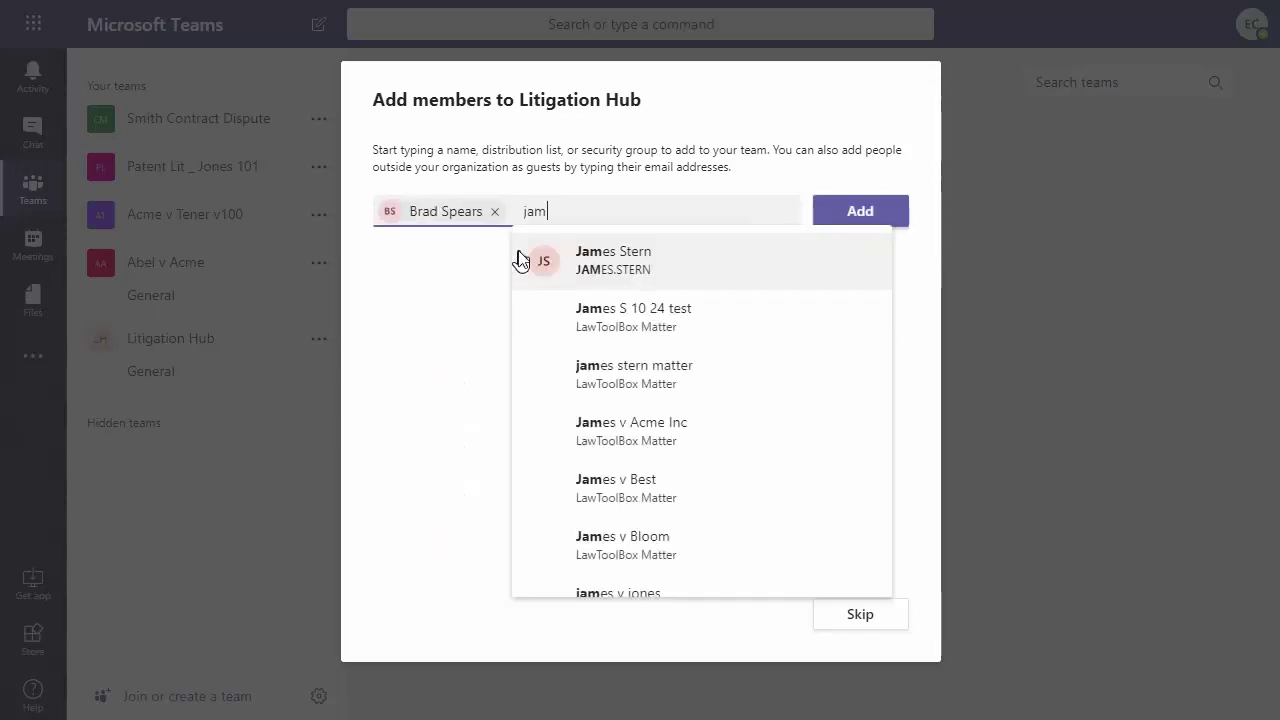
left_click(555, 265)
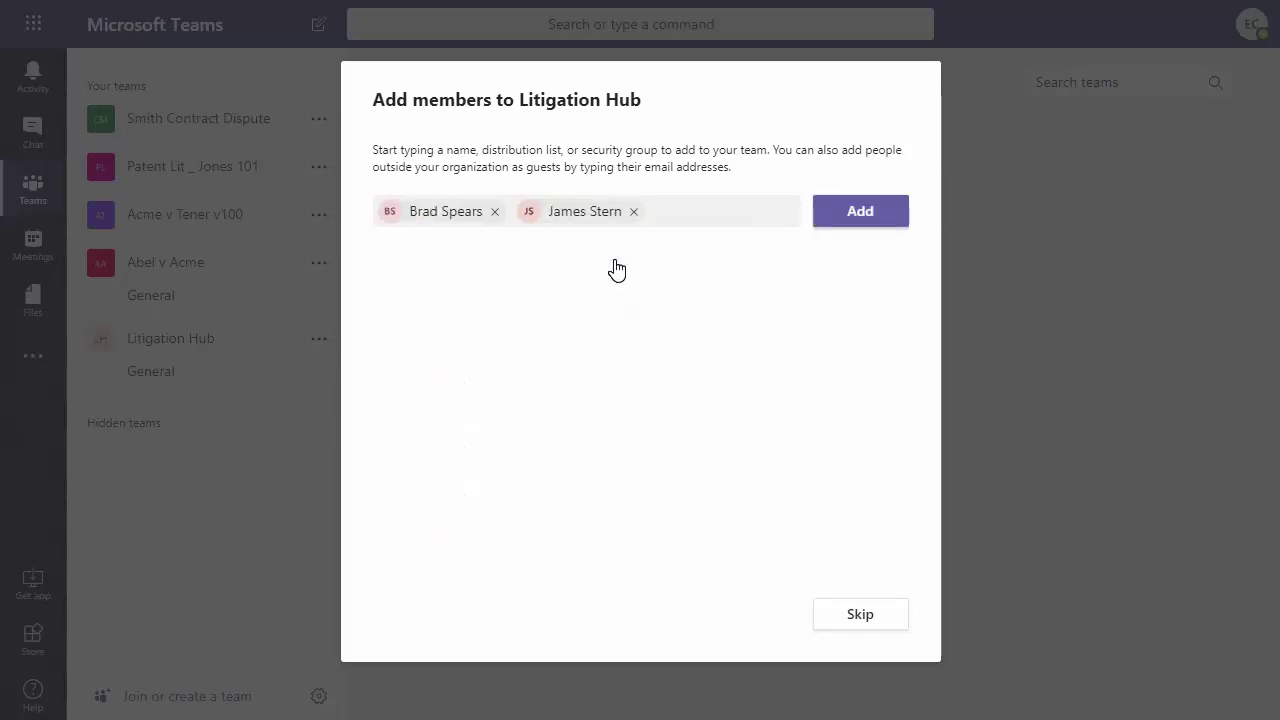
left_click(852, 215)
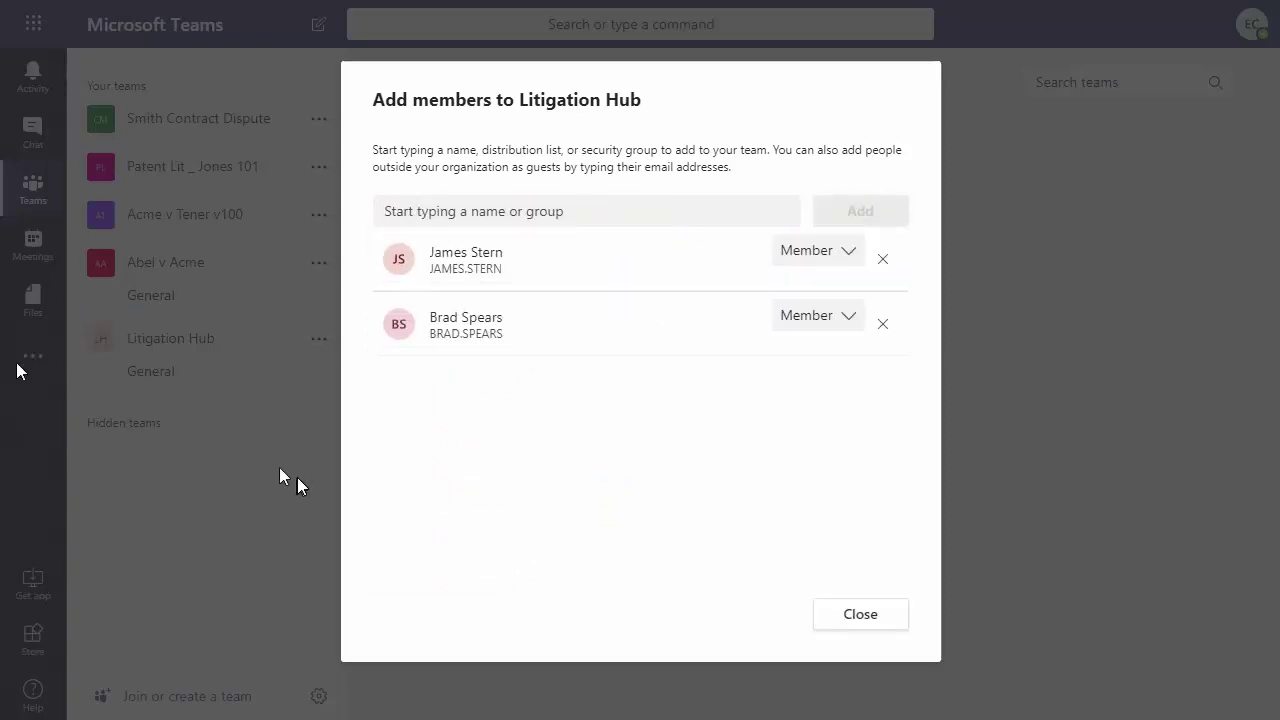
left_click(842, 617)
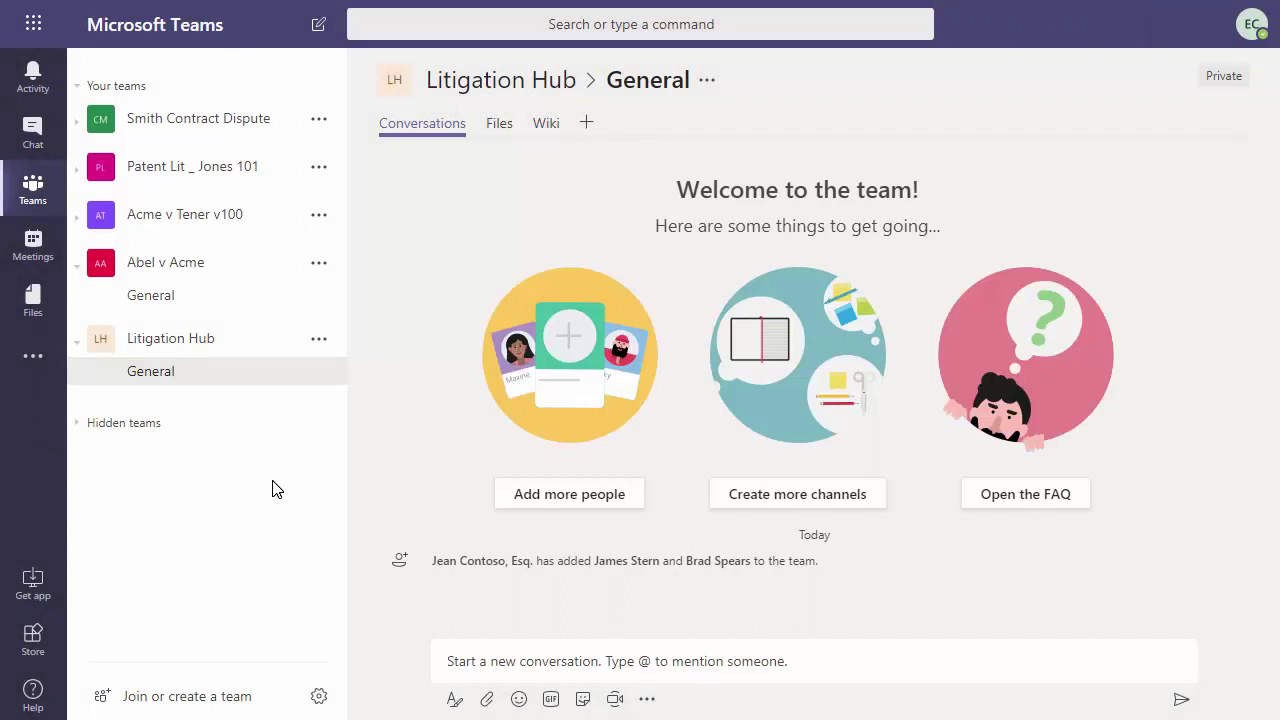
Step: From the Litigation Hub options menu, create a channel named LawToolBox
left_click(318, 342)
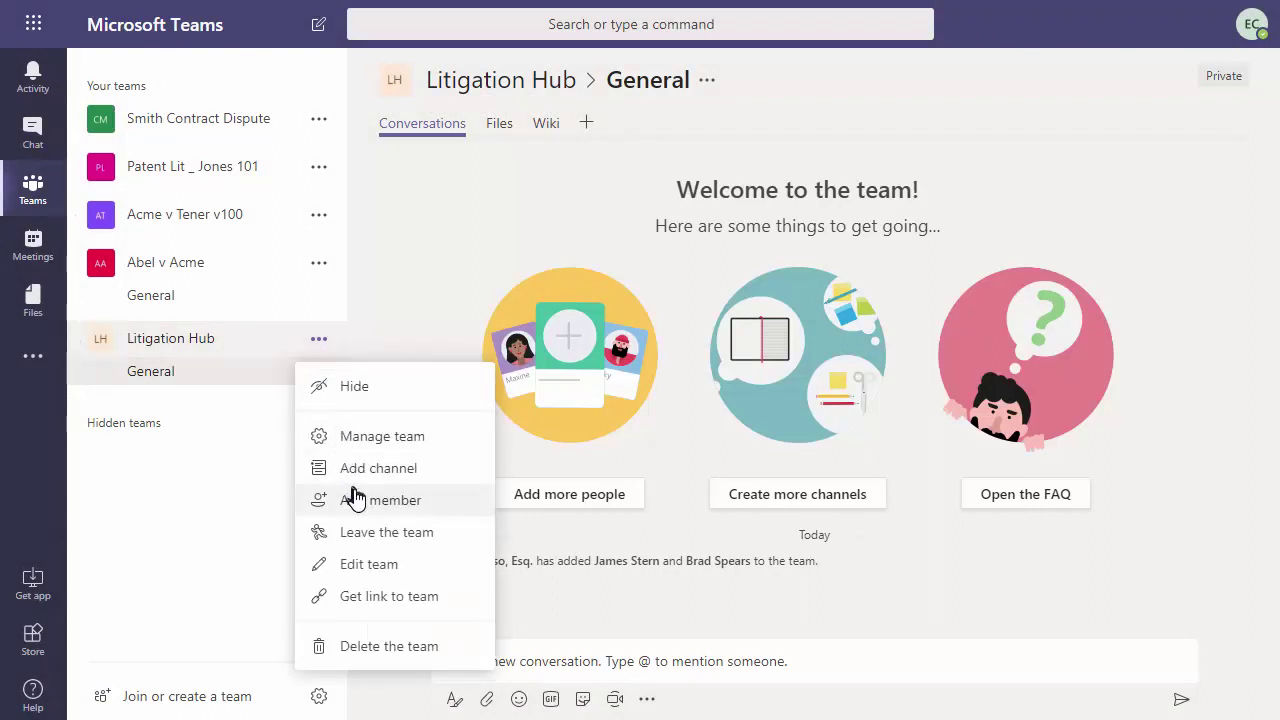
left_click(380, 470)
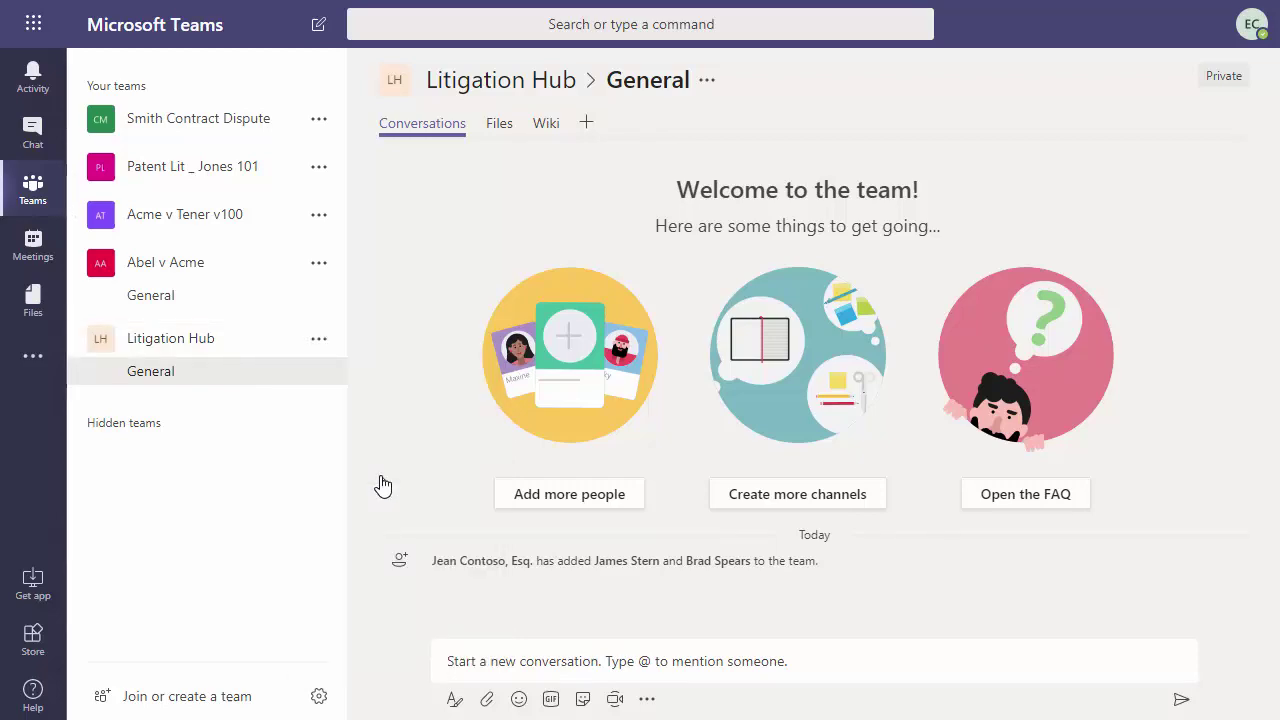
type("LawToolBox")
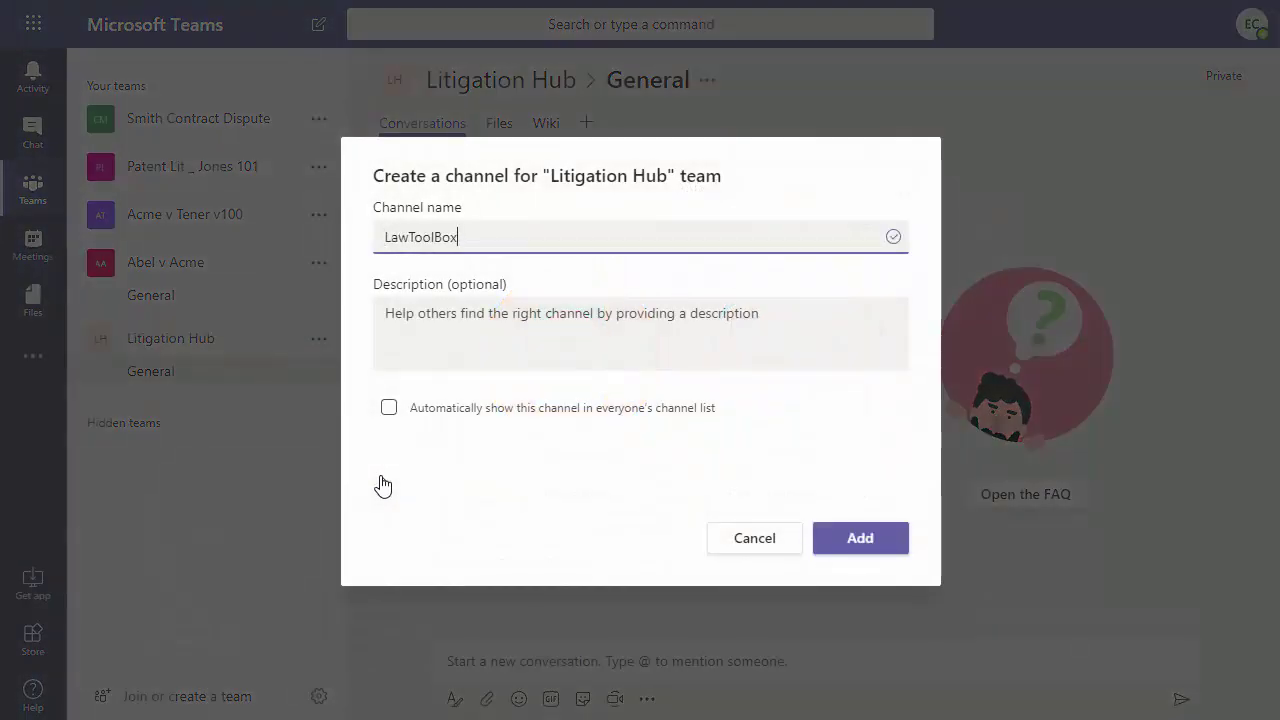
left_click(860, 546)
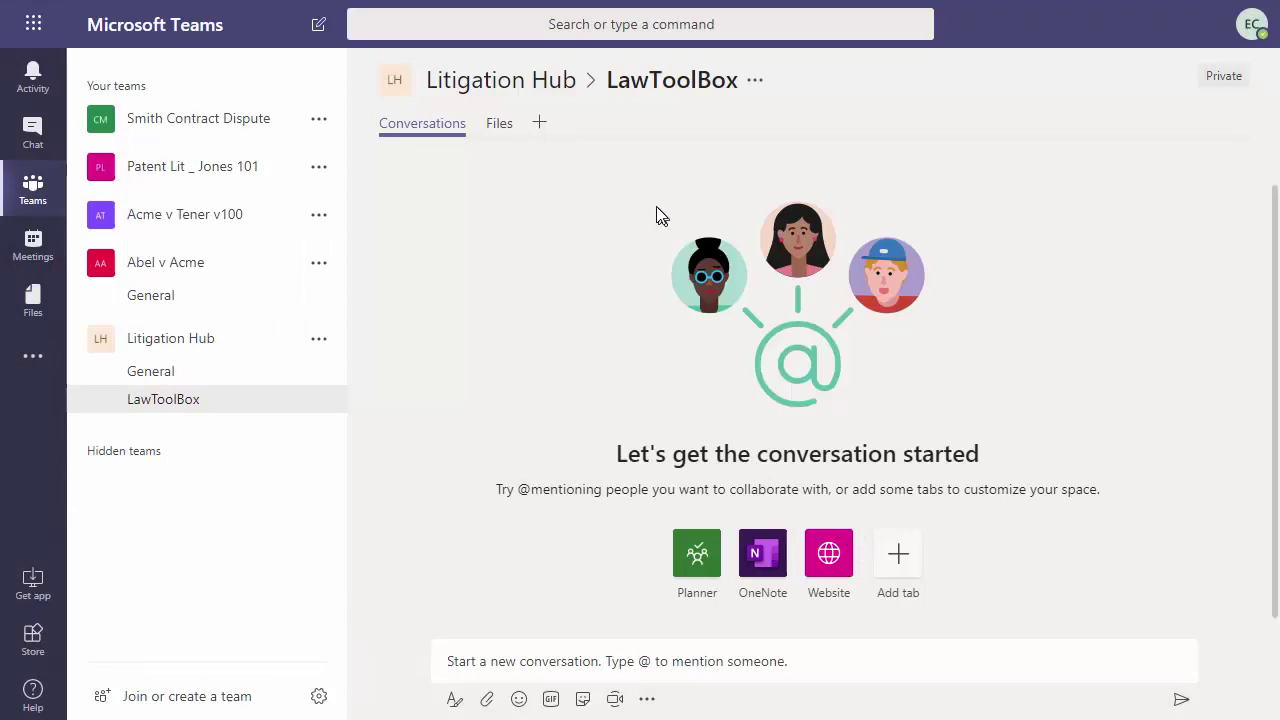
Step: Search 'law', install the LawToolBox app and save it as a channel tab
left_click(541, 124)
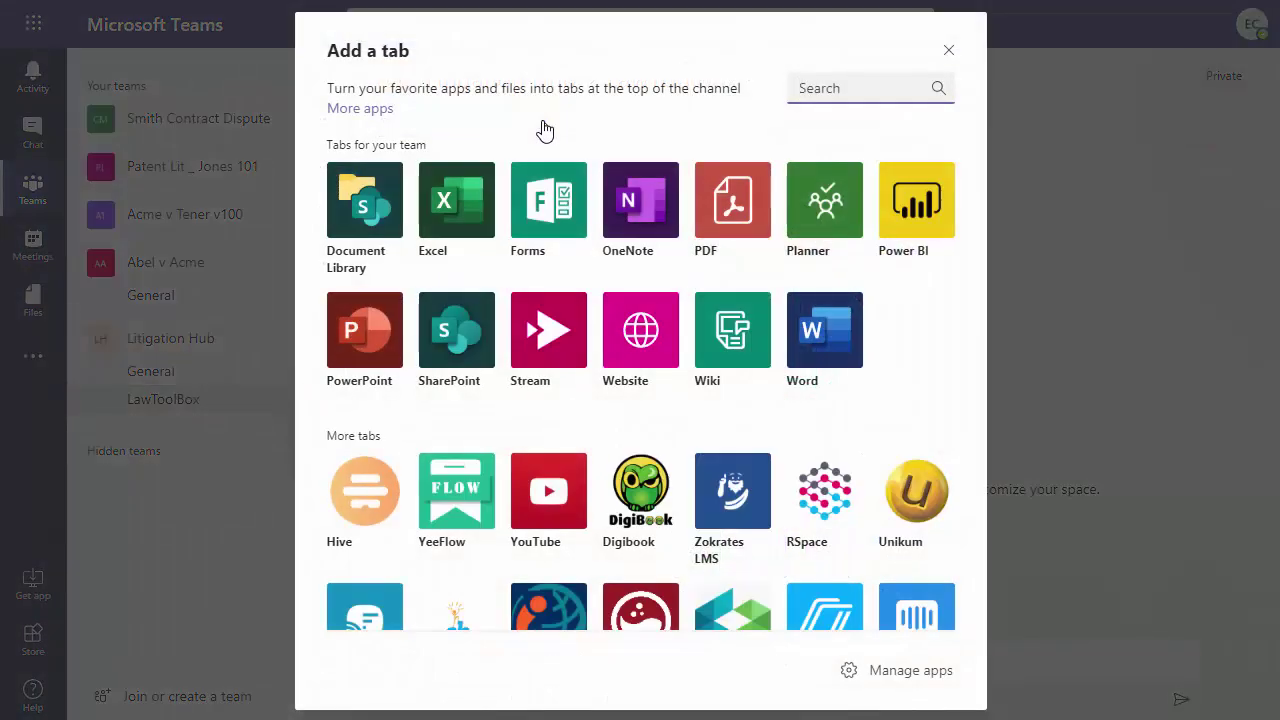
type("law")
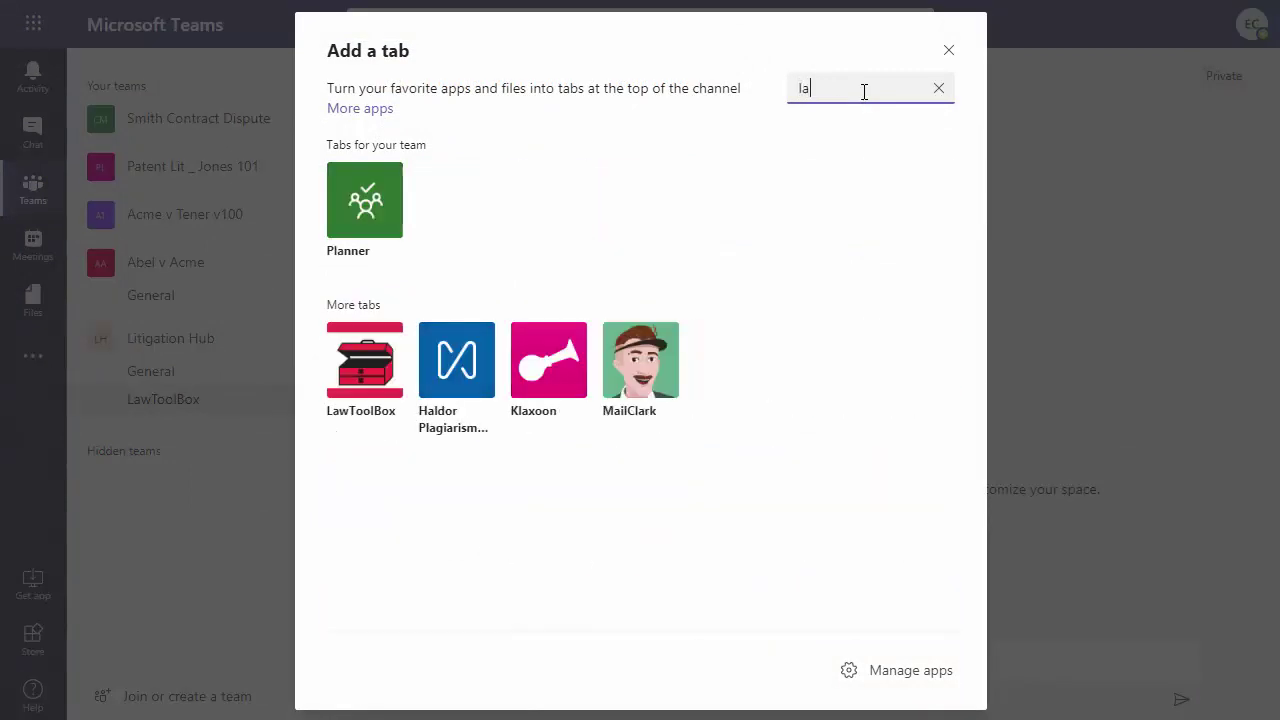
left_click(380, 218)
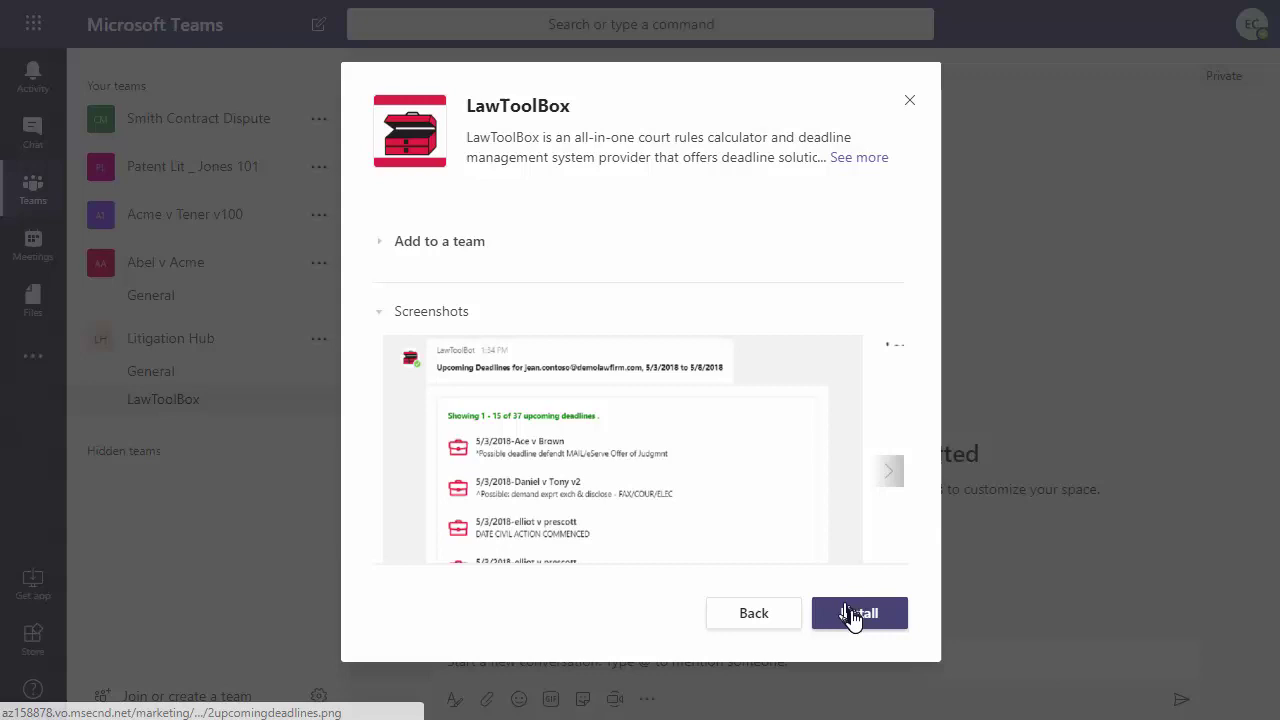
left_click(857, 610)
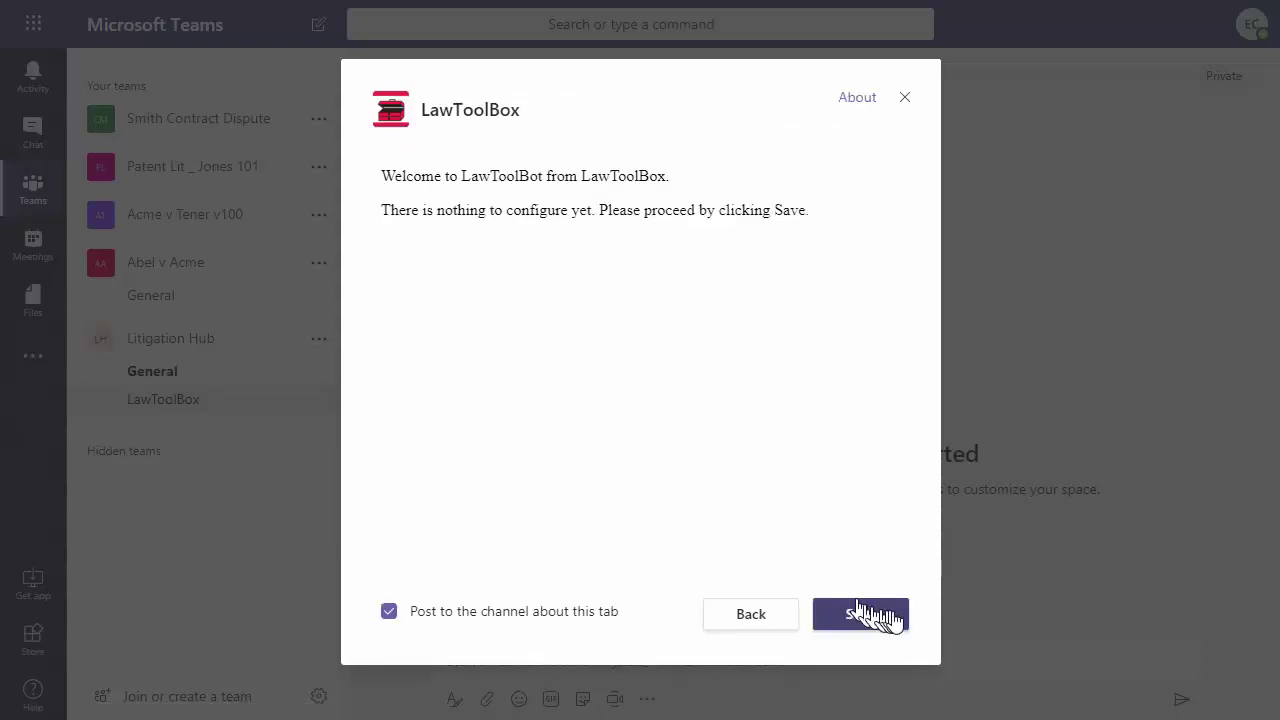
left_click(862, 616)
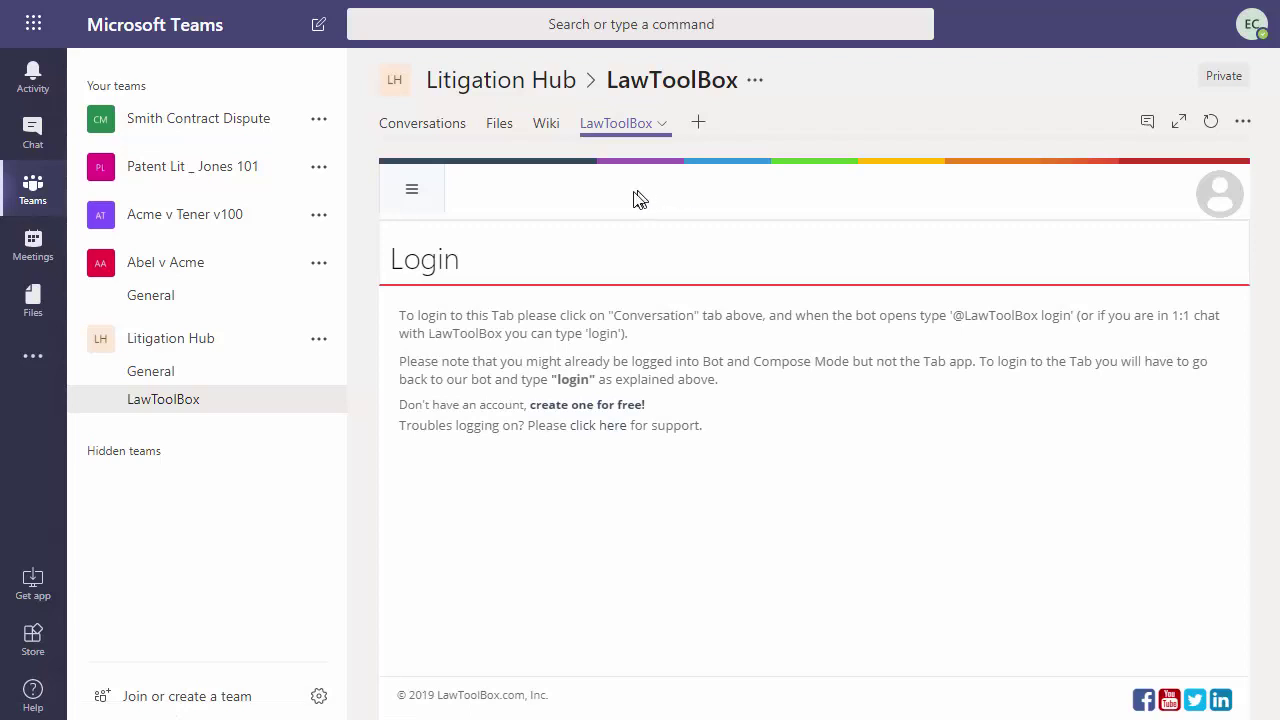
left_click(443, 132)
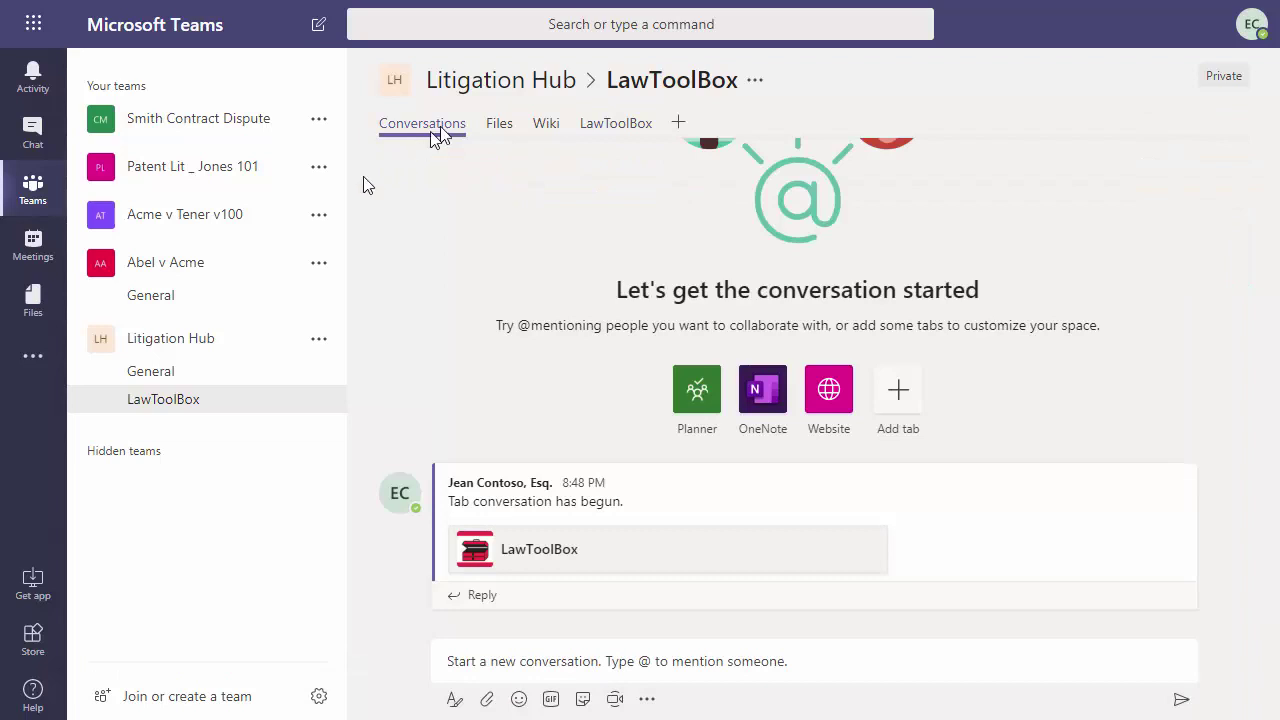
left_click(503, 657)
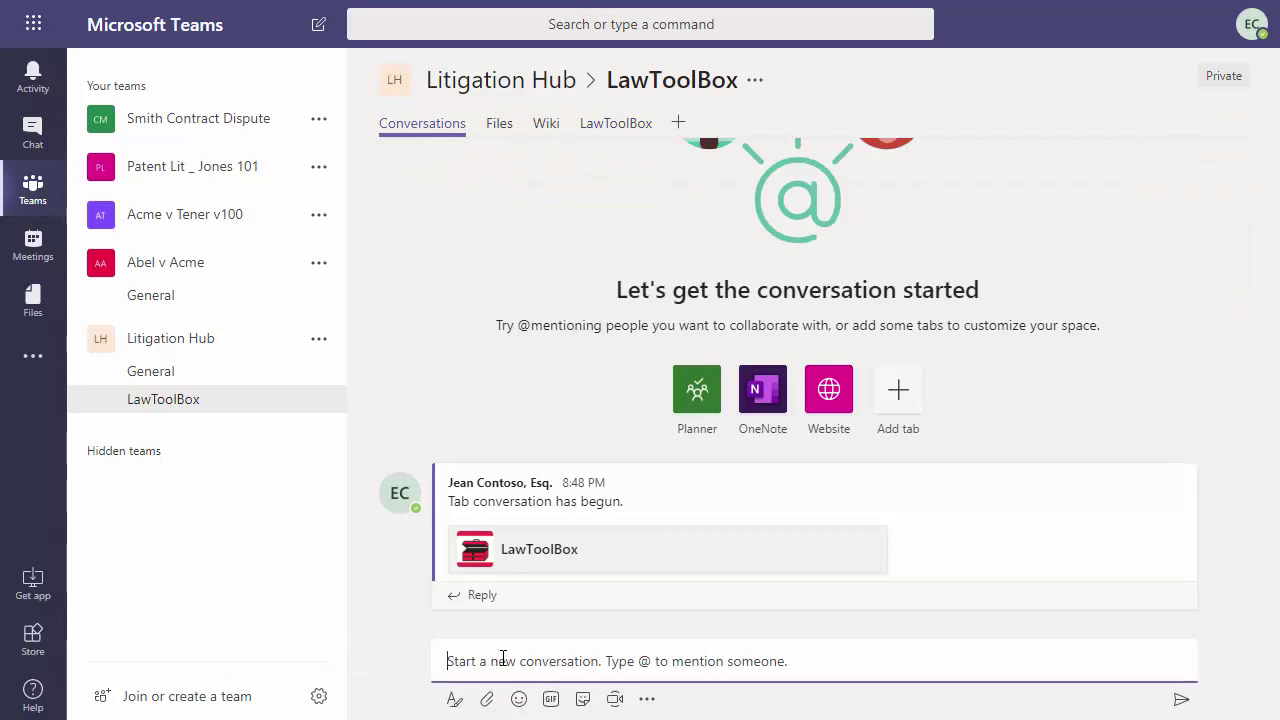
type("@la")
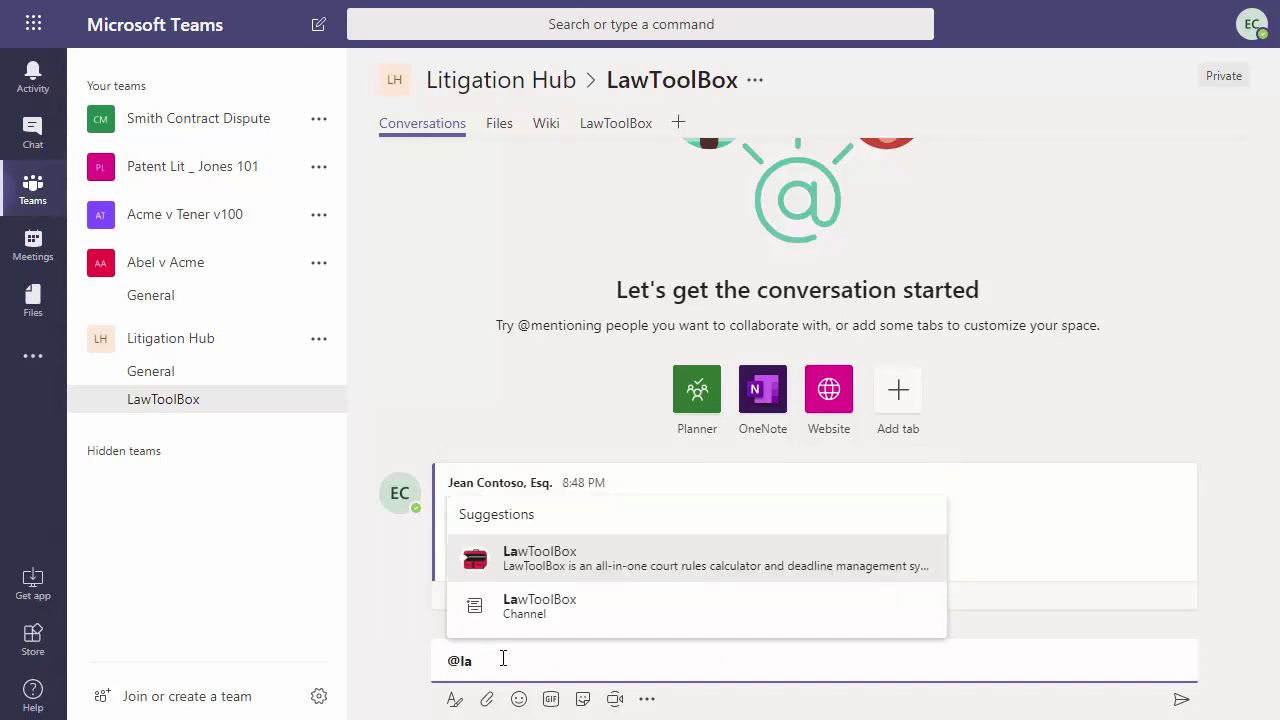
left_click(545, 568)
type("lo")
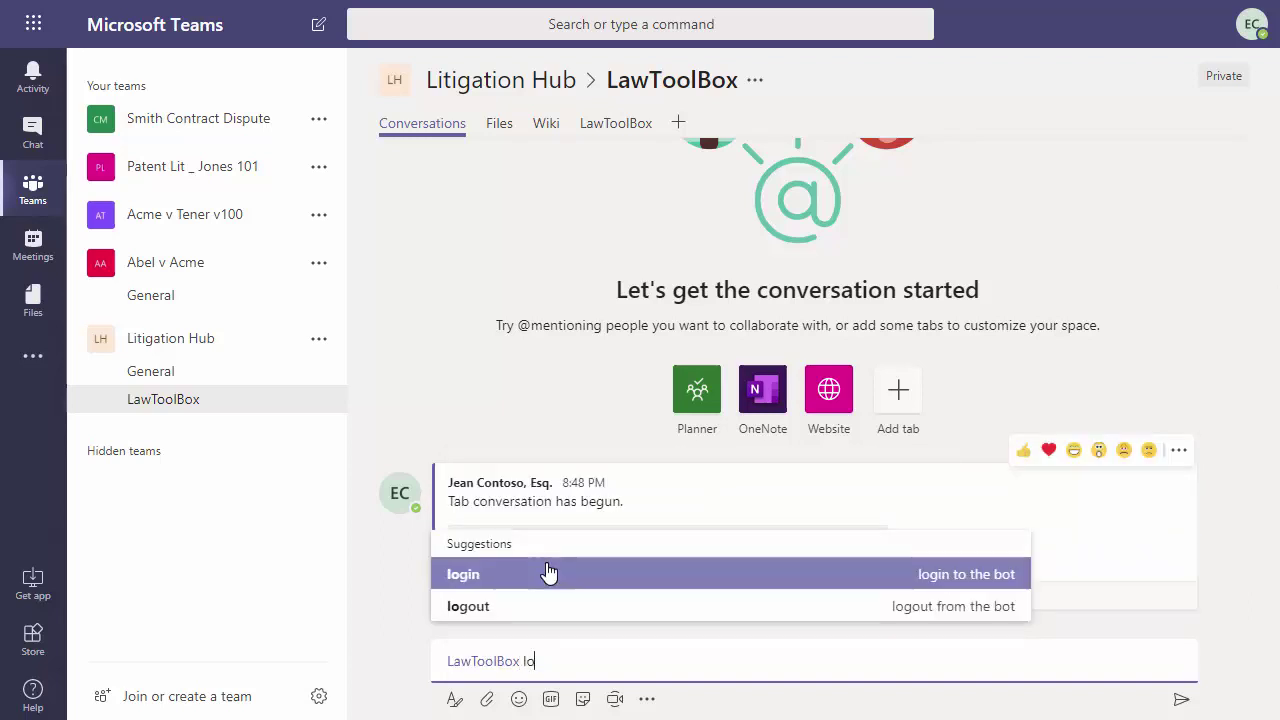
left_click(486, 572)
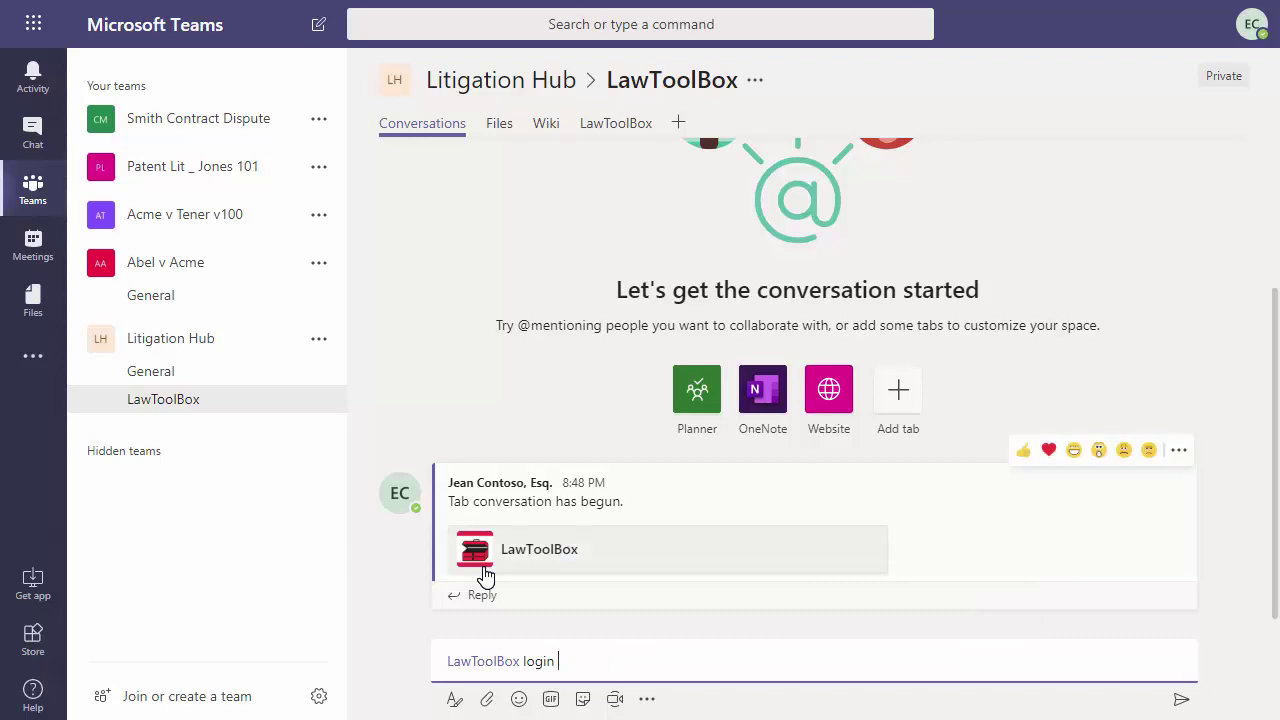
left_click(1182, 704)
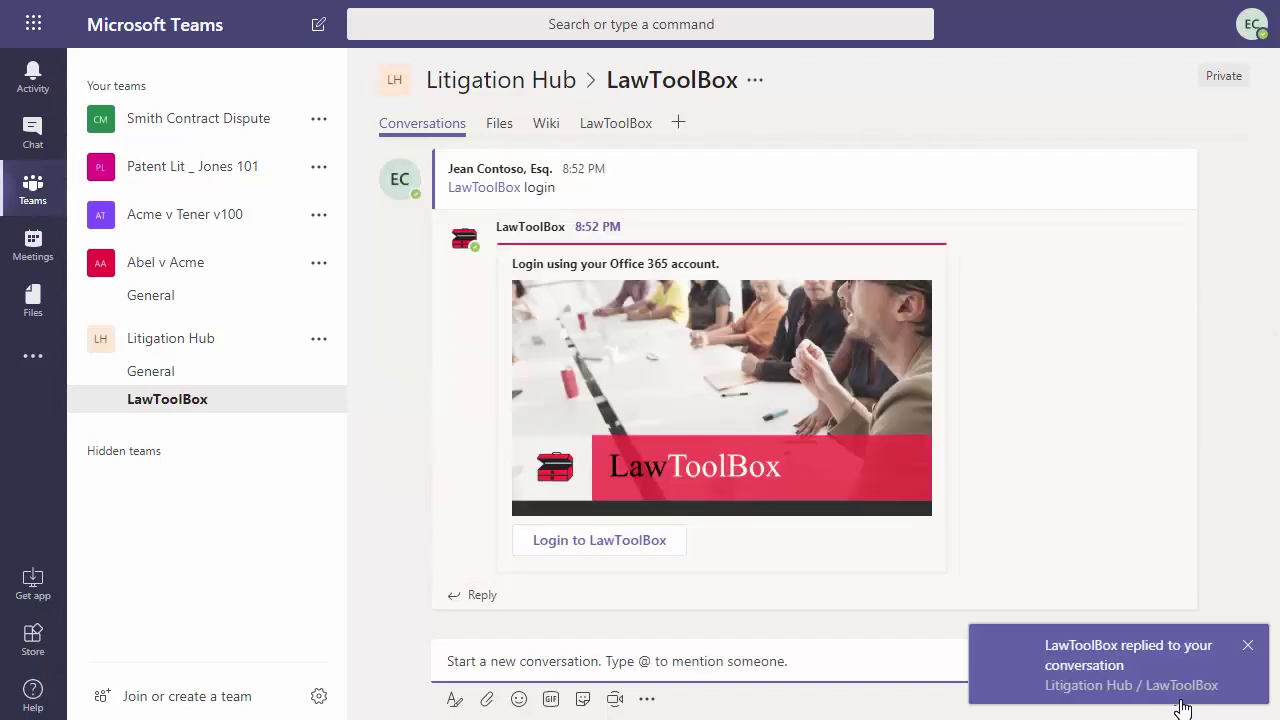
left_click(607, 544)
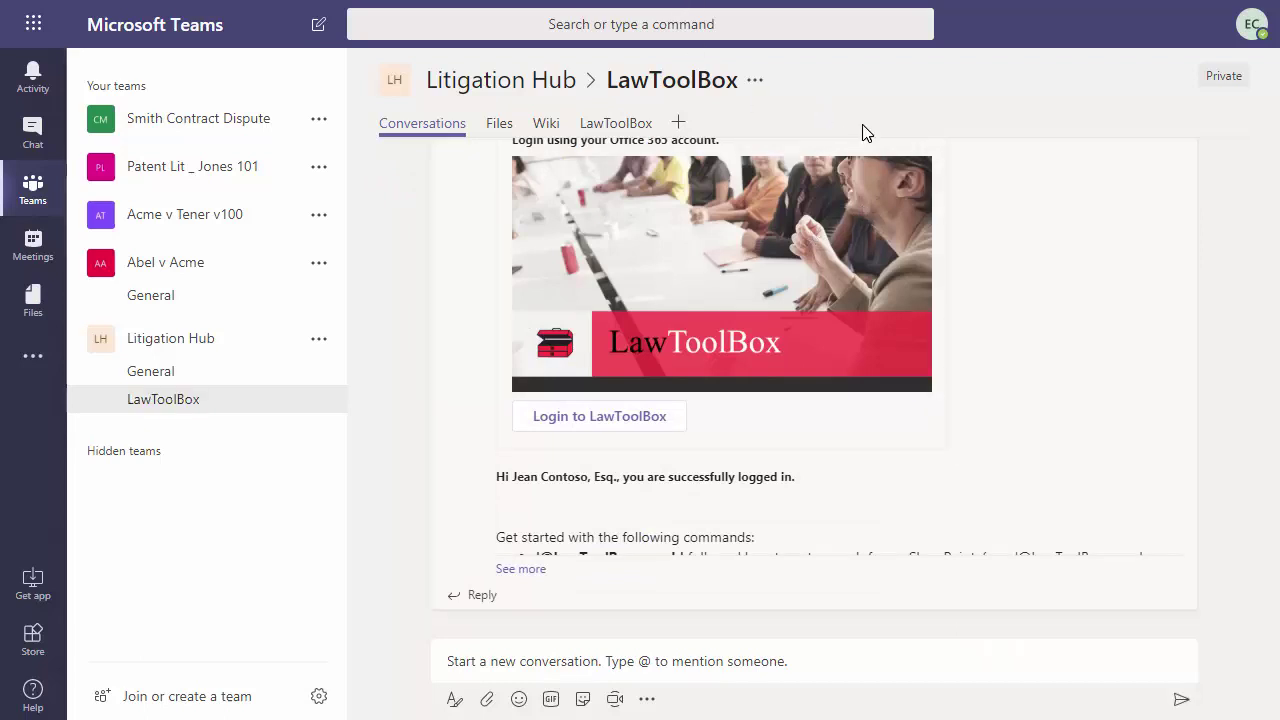
Step: Open the LawToolBox tab and scroll through the Matters list
left_click(628, 128)
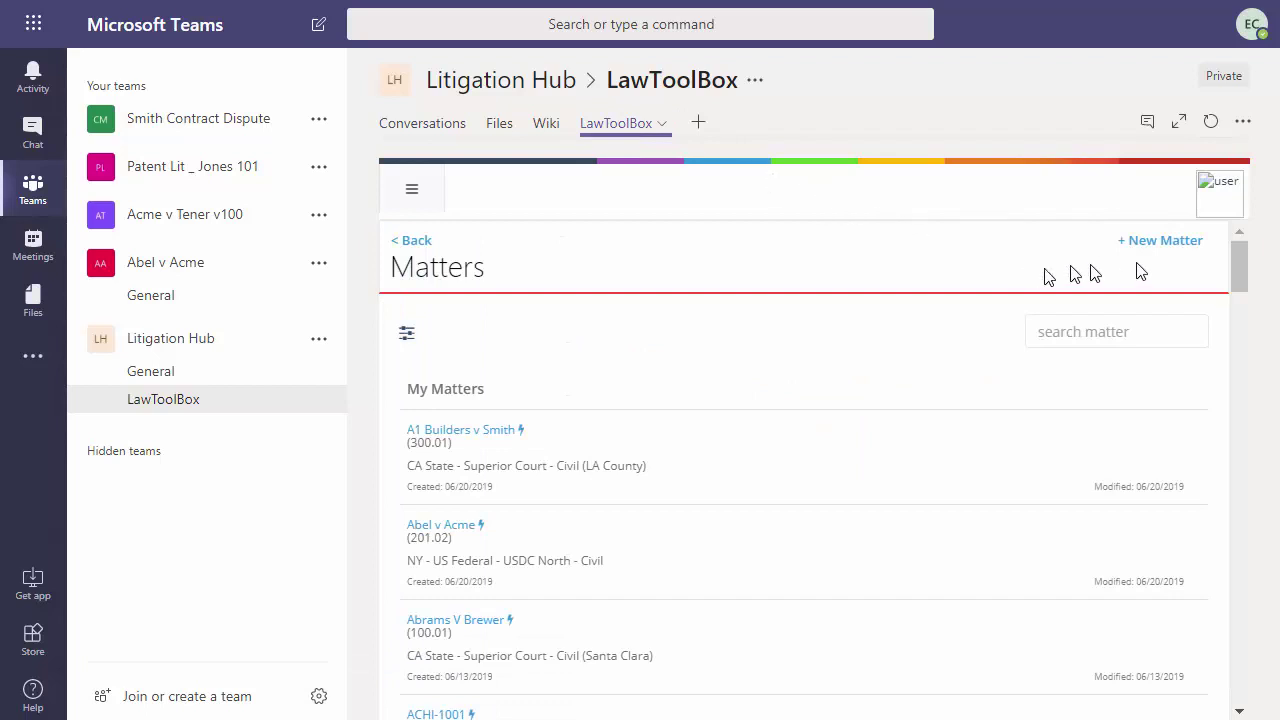
mouse_move(1238, 263)
left_mouse_down()
mouse_move(1243, 466)
mouse_move(1245, 278)
left_mouse_up()
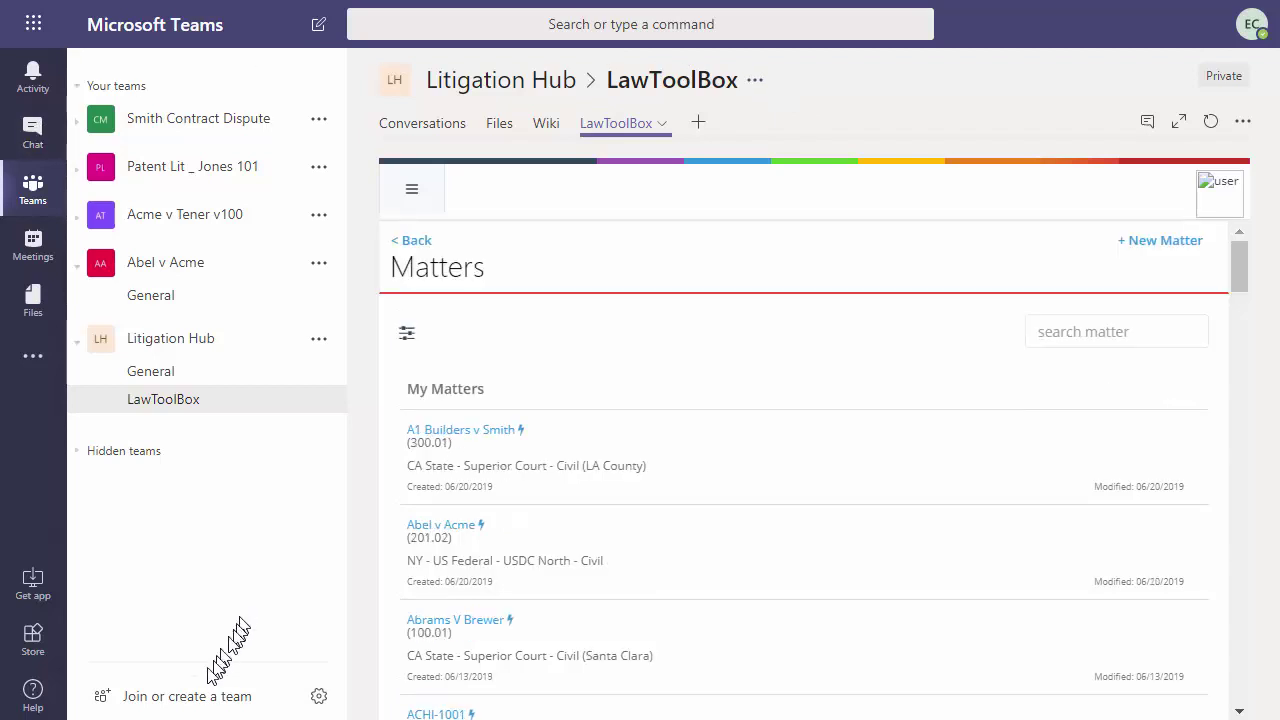
Step: Drag Litigation Hub, Transactional Hub and Corporate Legal Hub to the top of the team list
left_click(175, 700)
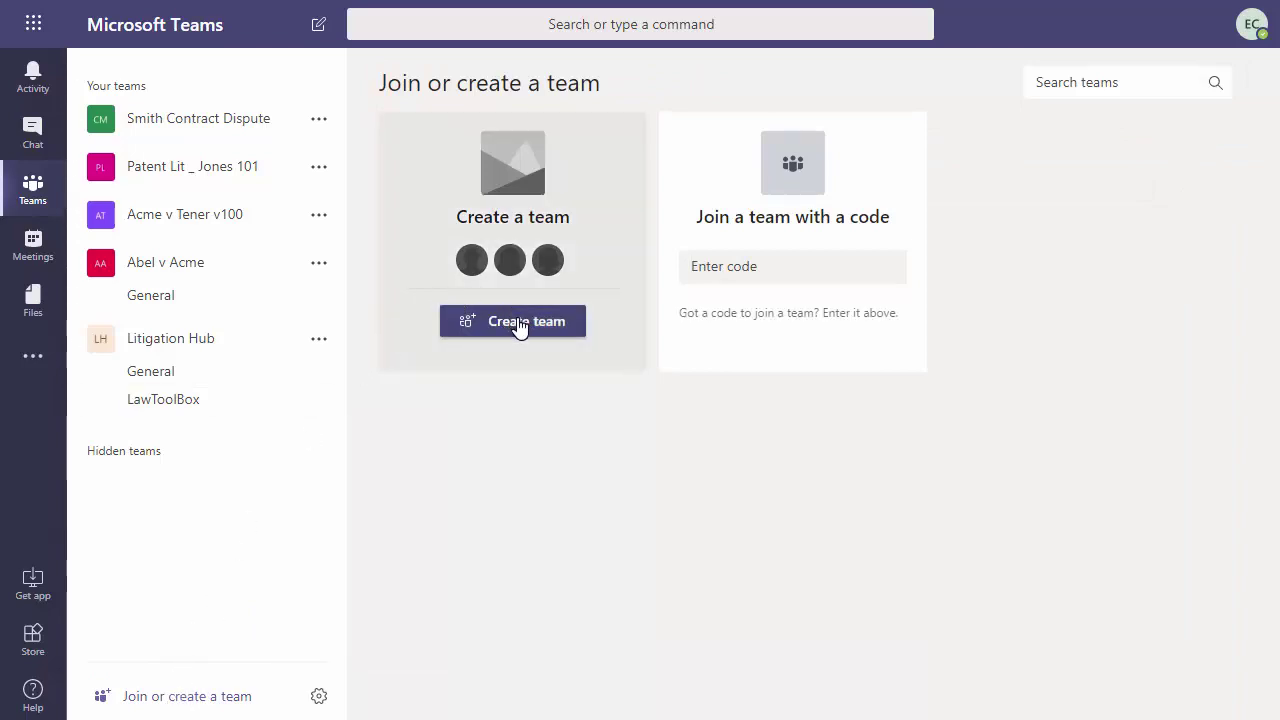
left_click(518, 322)
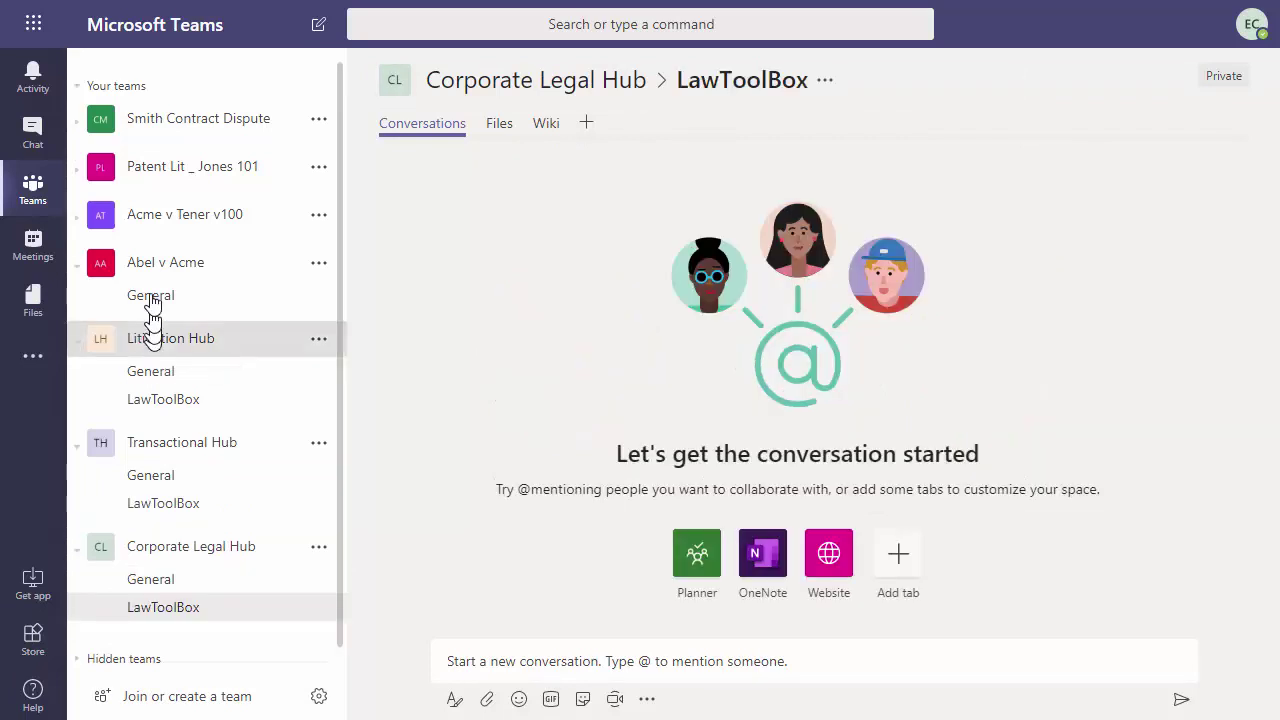
left_click_drag(108, 330, 143, 114)
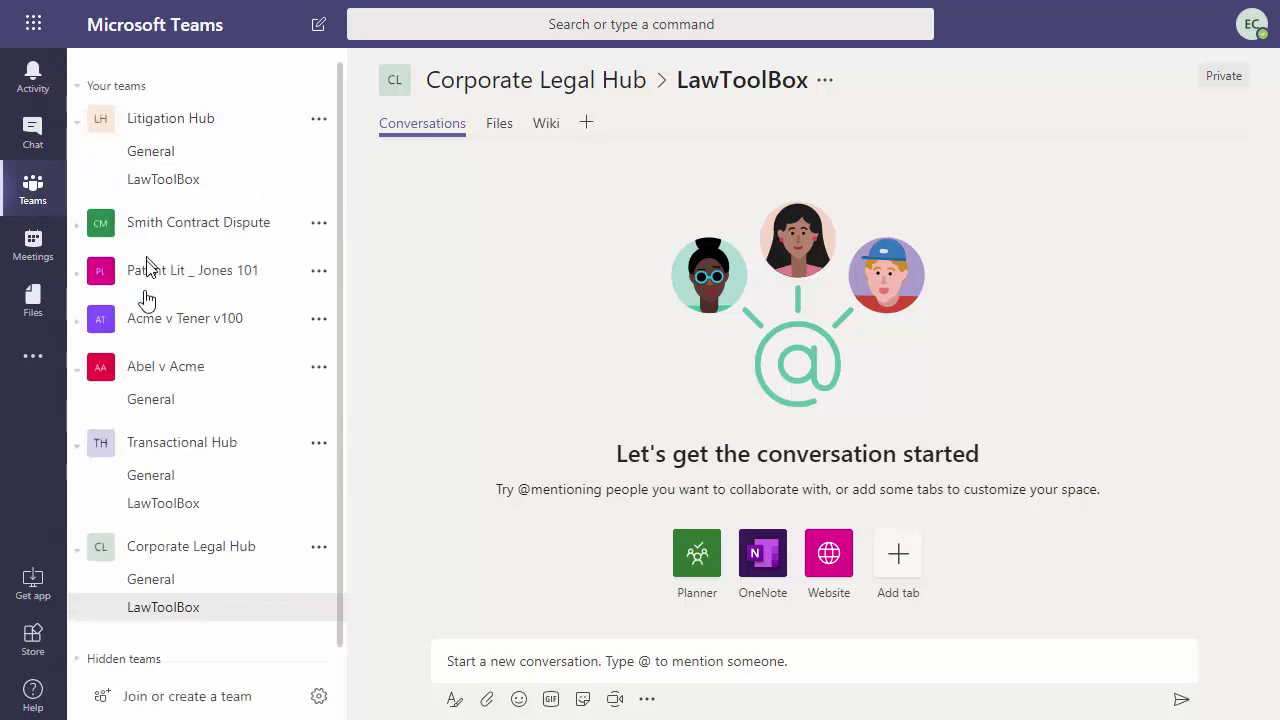
left_click_drag(149, 443, 148, 155)
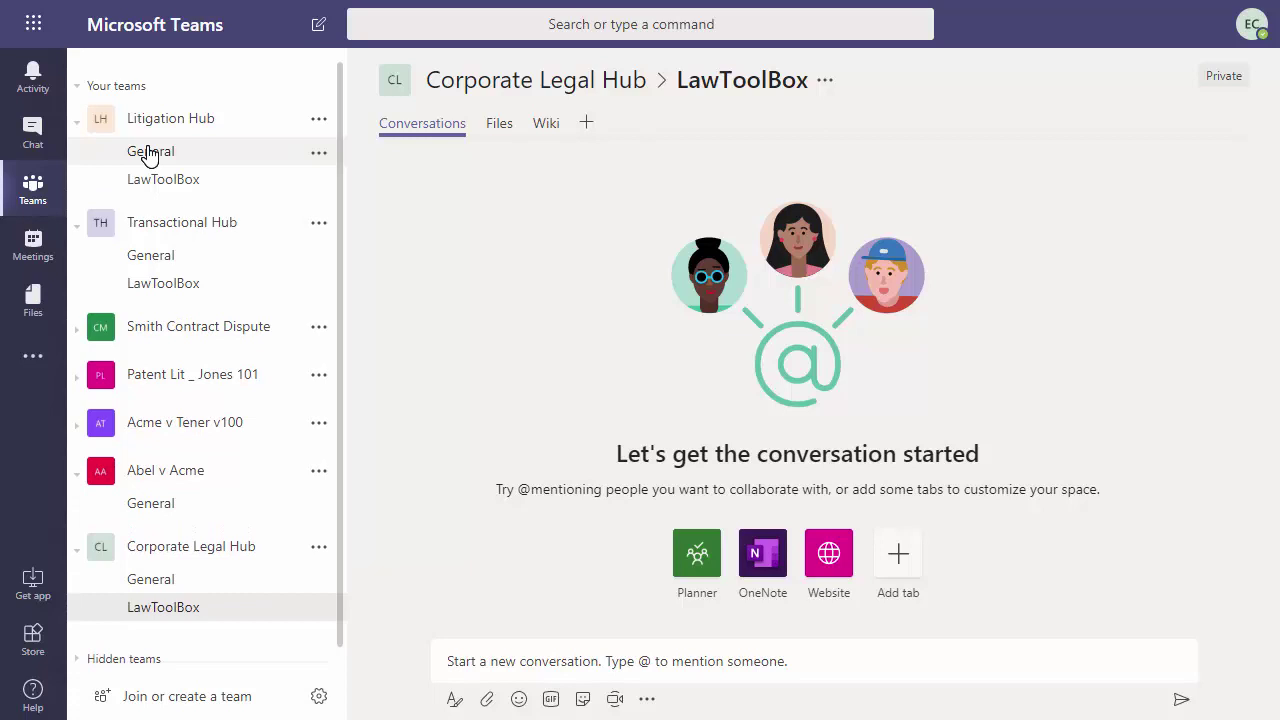
left_click_drag(157, 548, 150, 218)
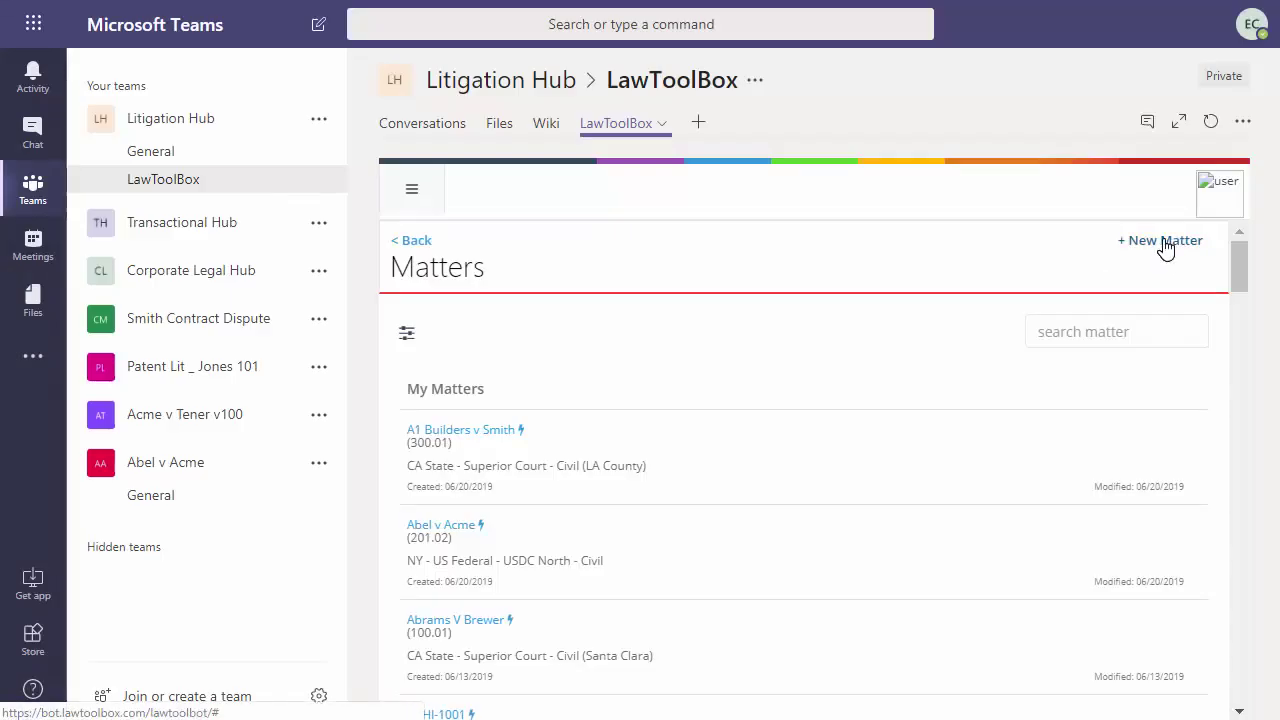
Step: Start a new matter: nickname Smith v Acme Construction, number 300.01, client Acme Construction
left_click(1165, 244)
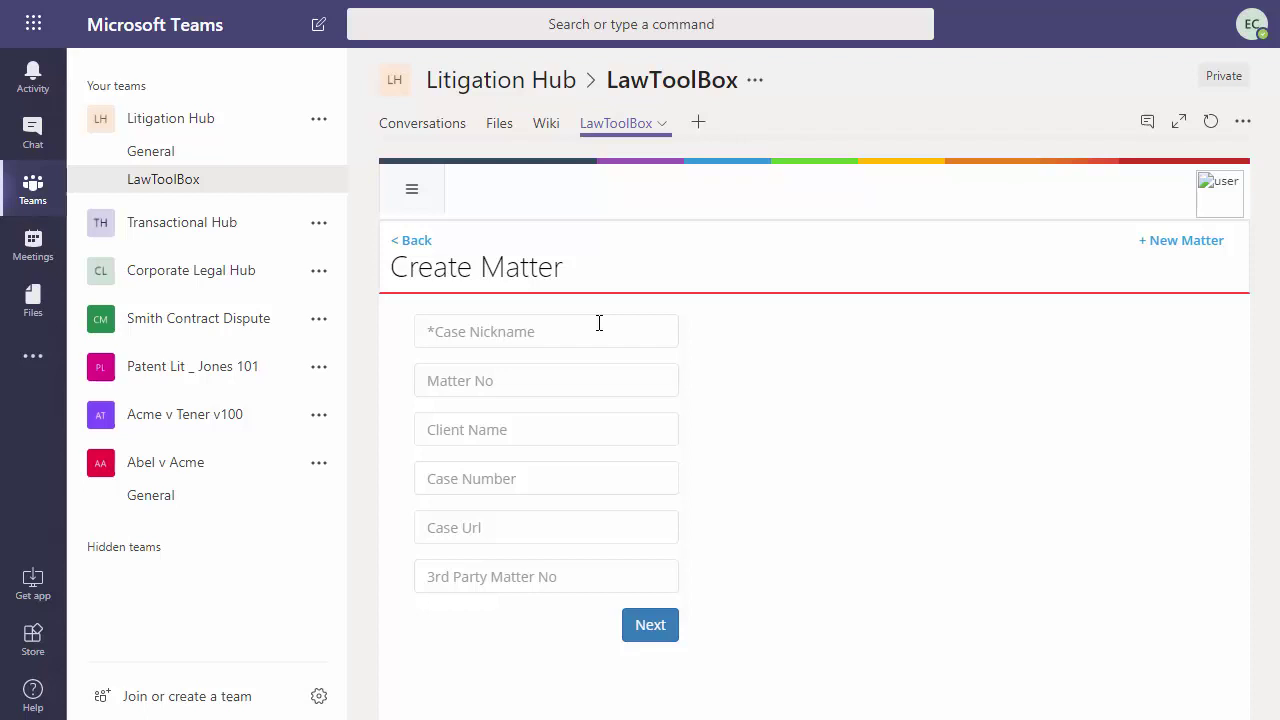
left_click(599, 324)
type("Smith v Acme Construction")
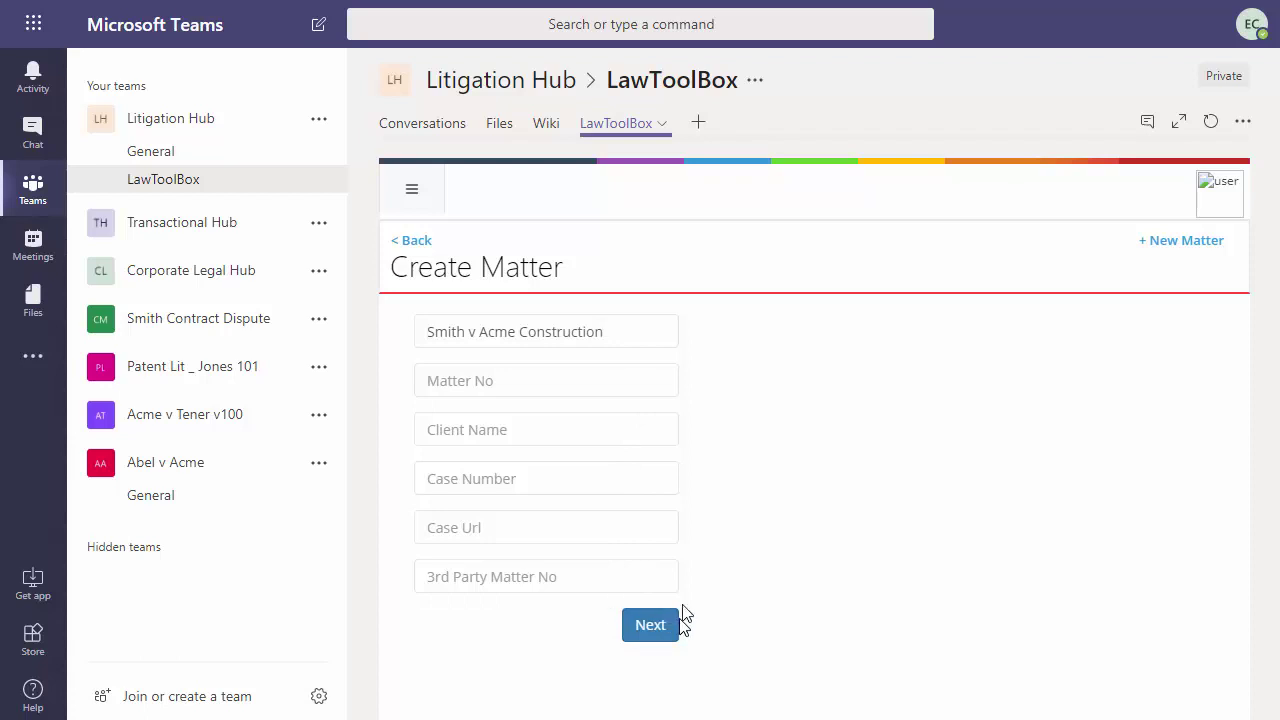
type("300.01")
key("Tab")
type("Acme Construction")
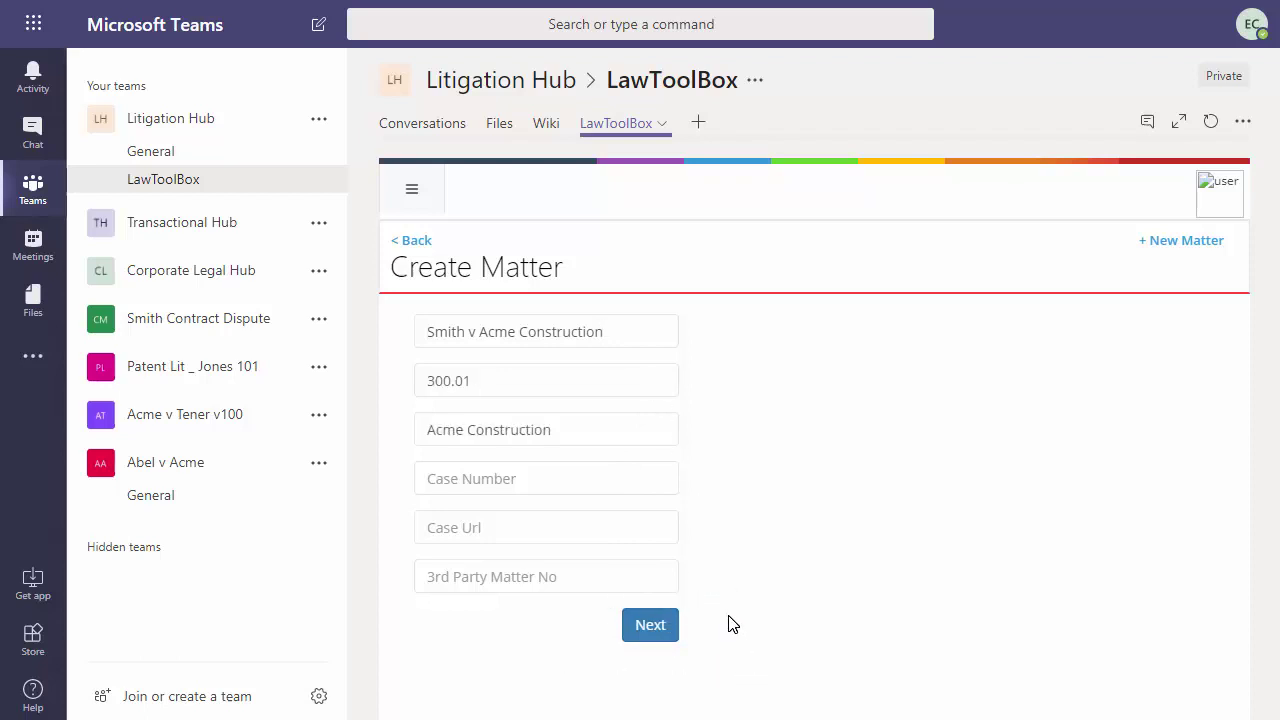
left_click(650, 624)
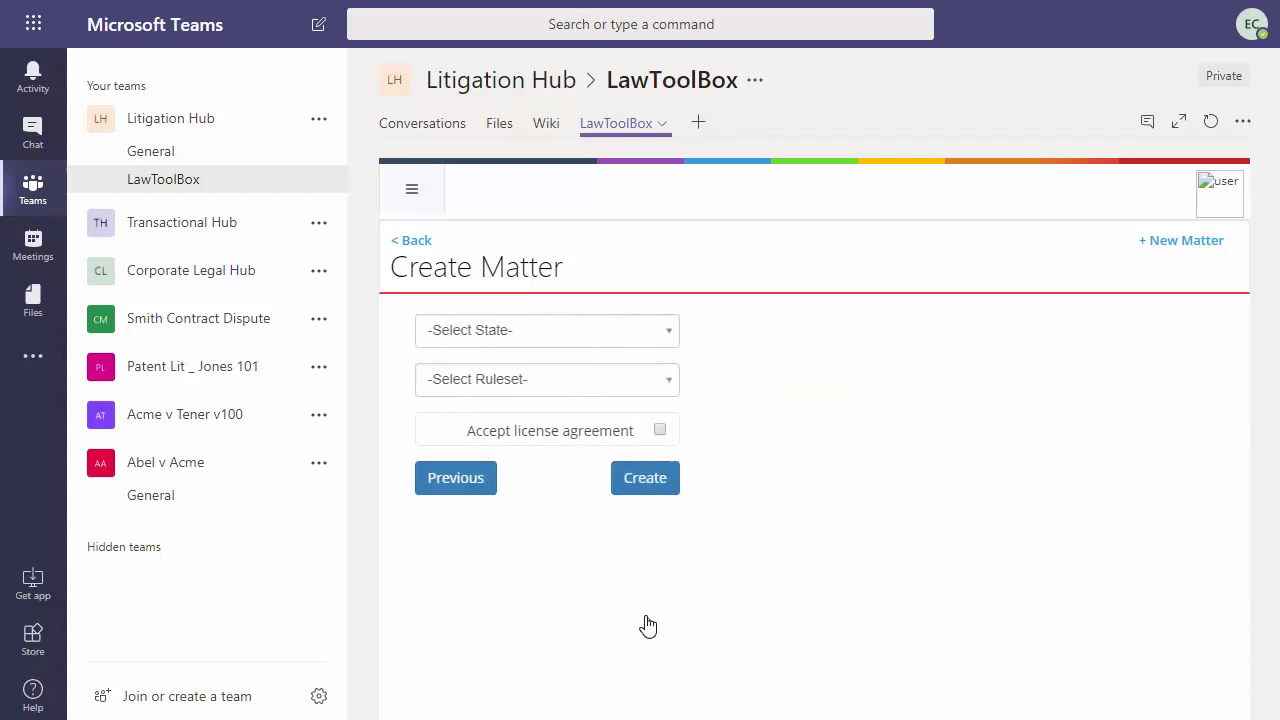
Step: Choose California and the LA County civil ruleset, and accept the license agreement
left_click(622, 340)
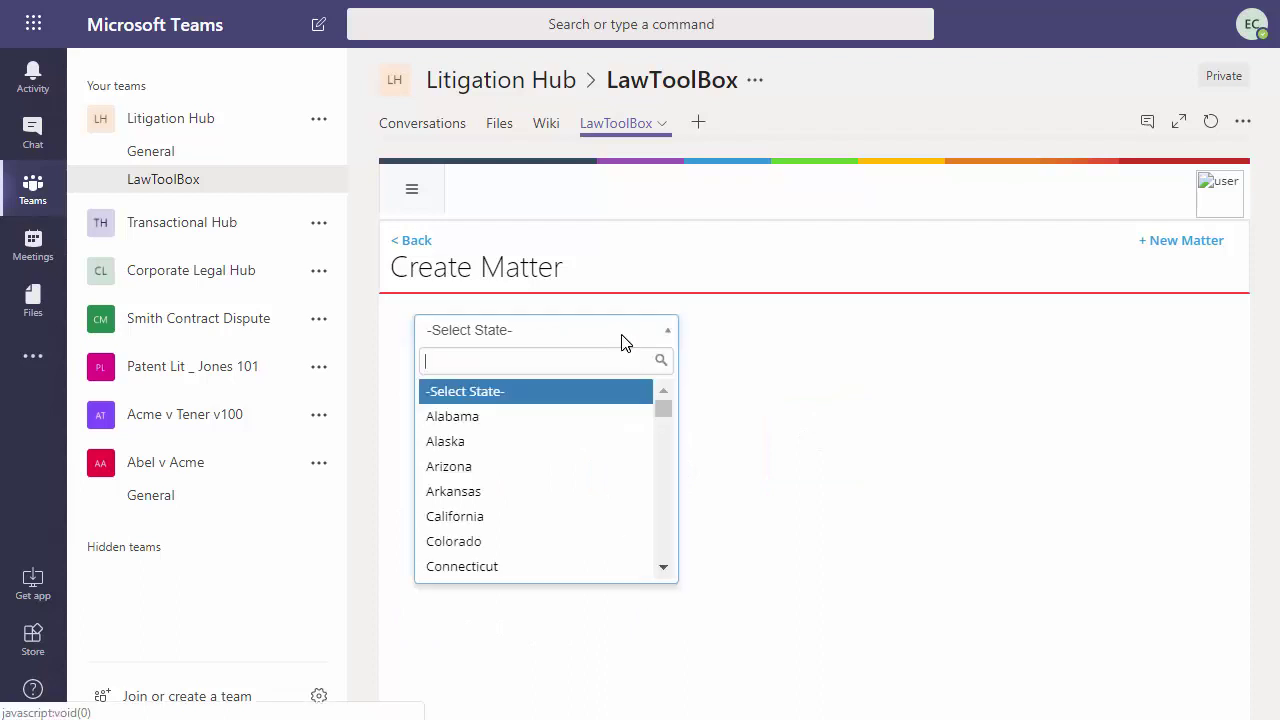
type("ca")
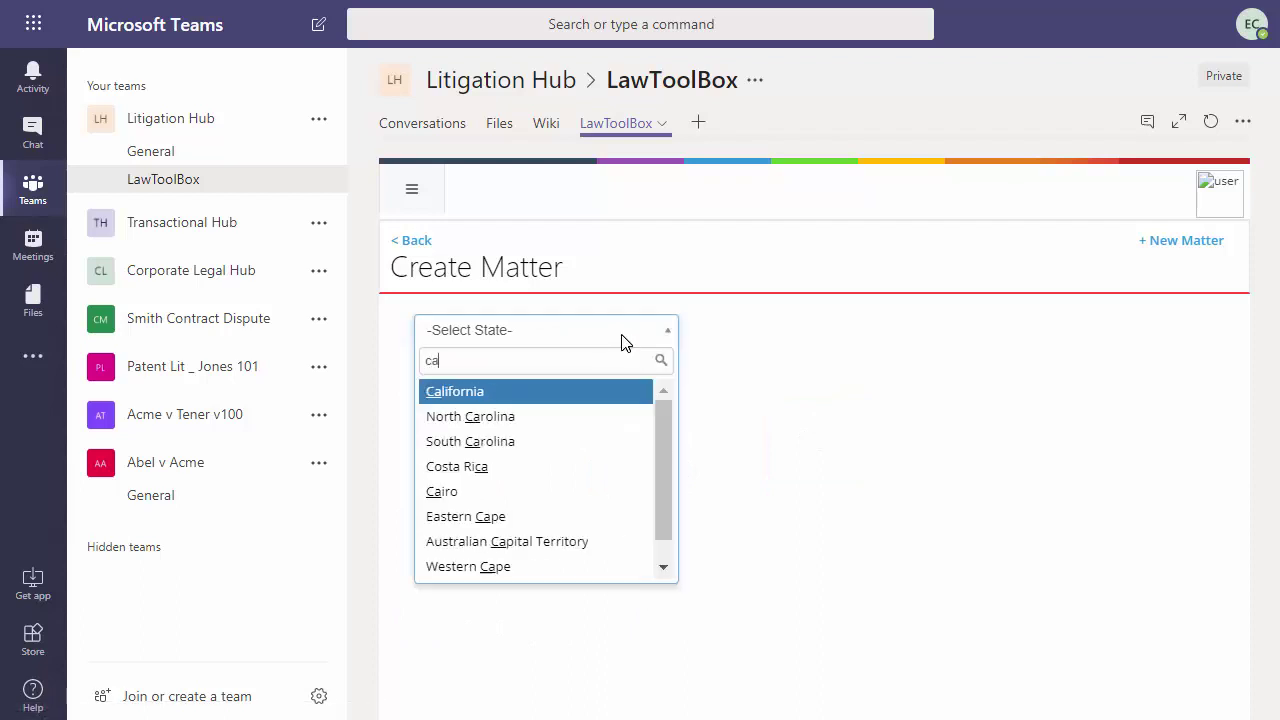
left_click(521, 397)
left_click(551, 392)
type("g")
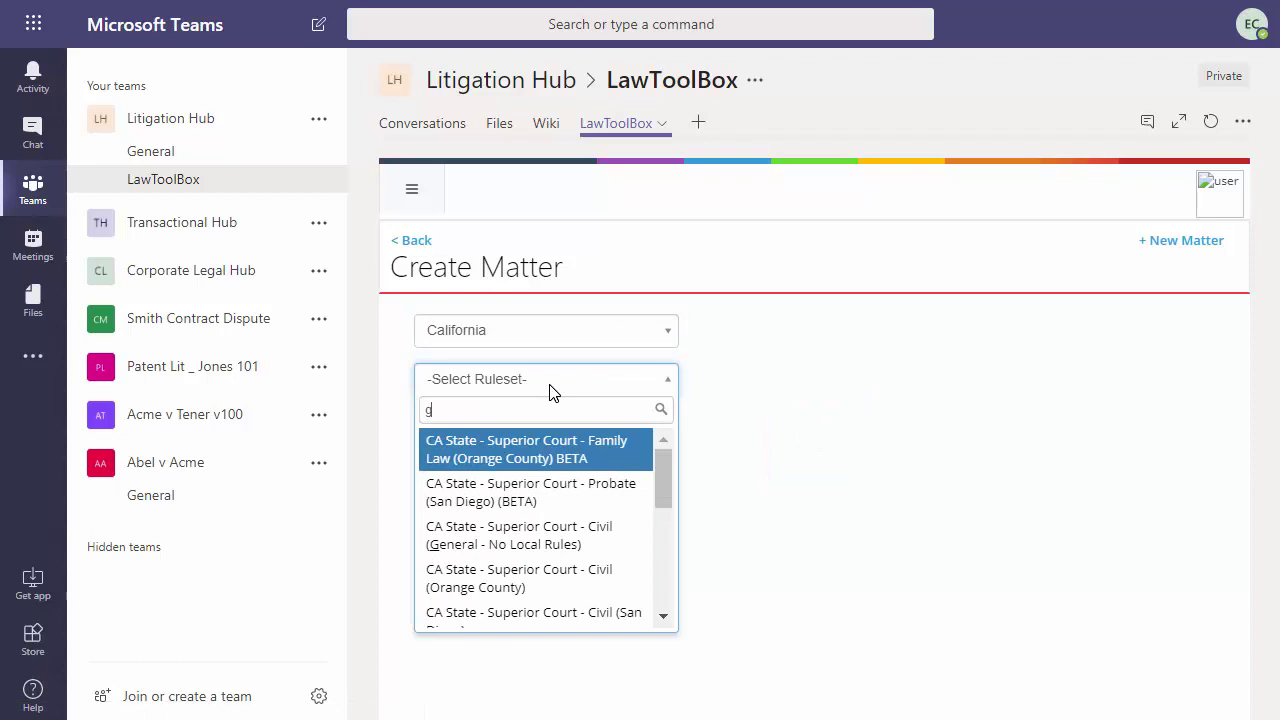
type("en")
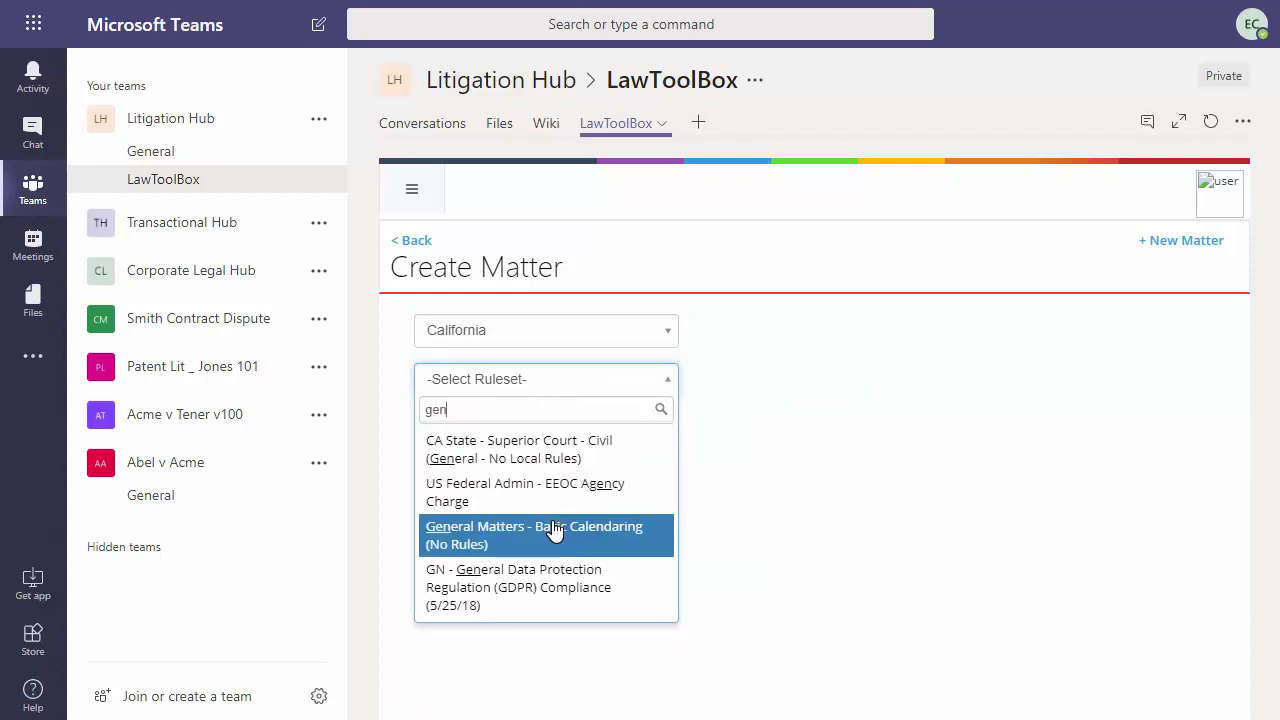
key("BackSpace")
key("BackSpace")
key("BackSpace")
type("la")
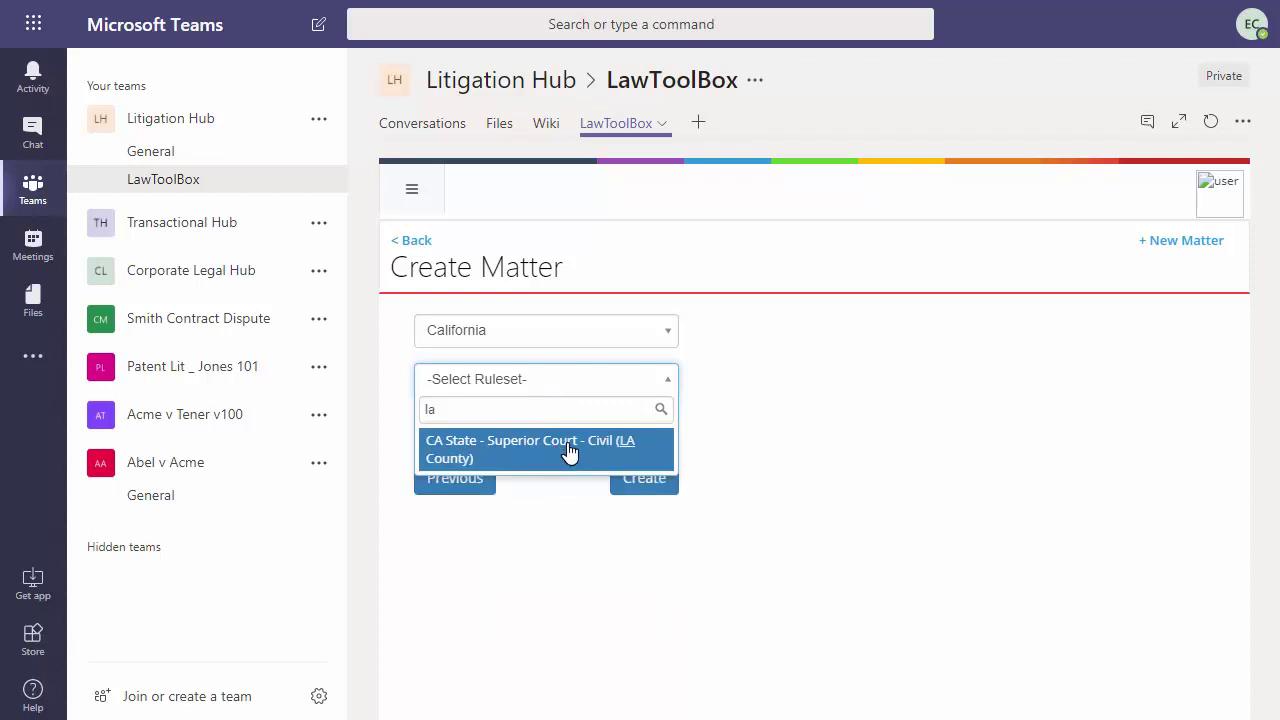
left_click(568, 452)
left_click(659, 430)
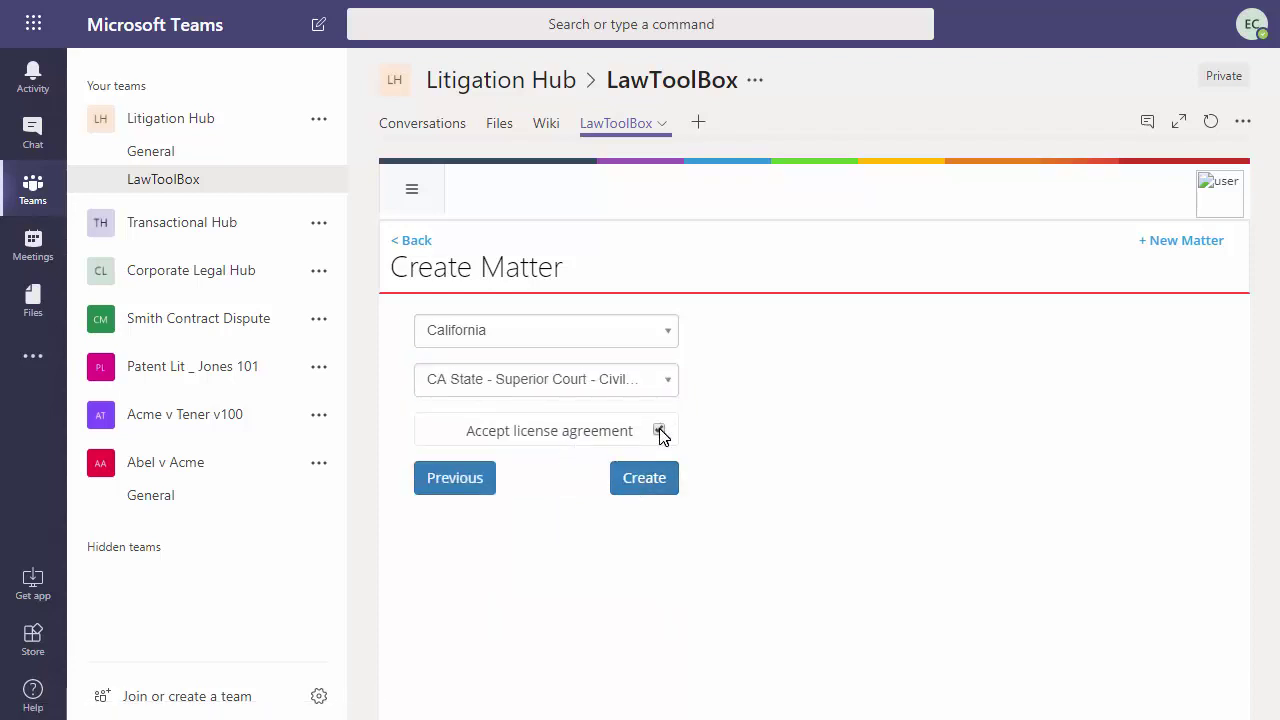
Step: Create the matter, grant Central Docketing User, Construction Defect Matters and two attorneys access
left_click(645, 478)
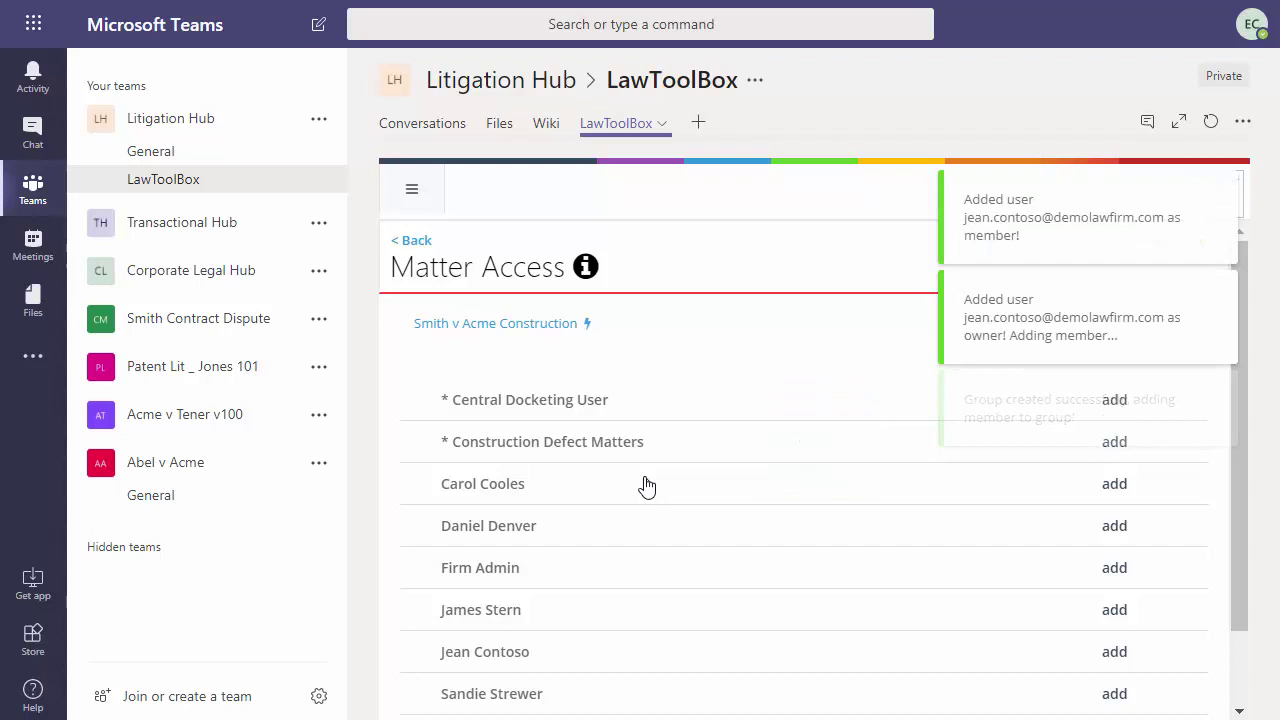
left_click(1114, 401)
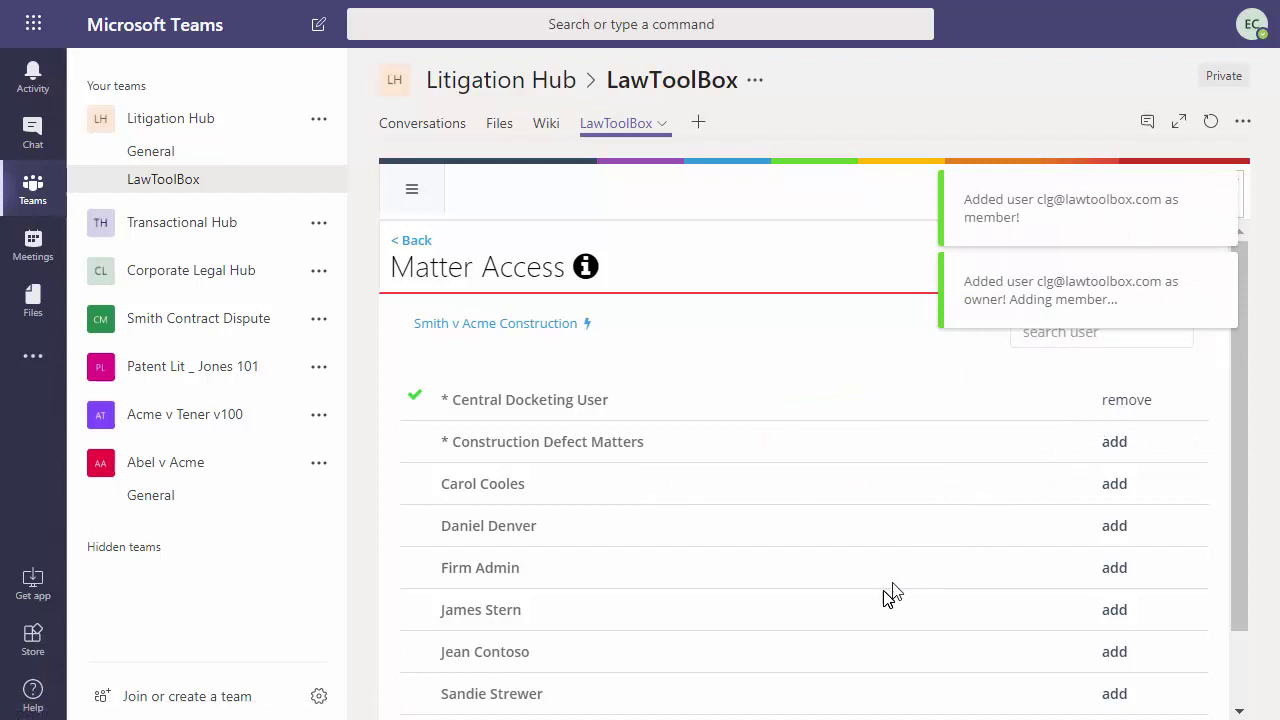
left_click(1114, 445)
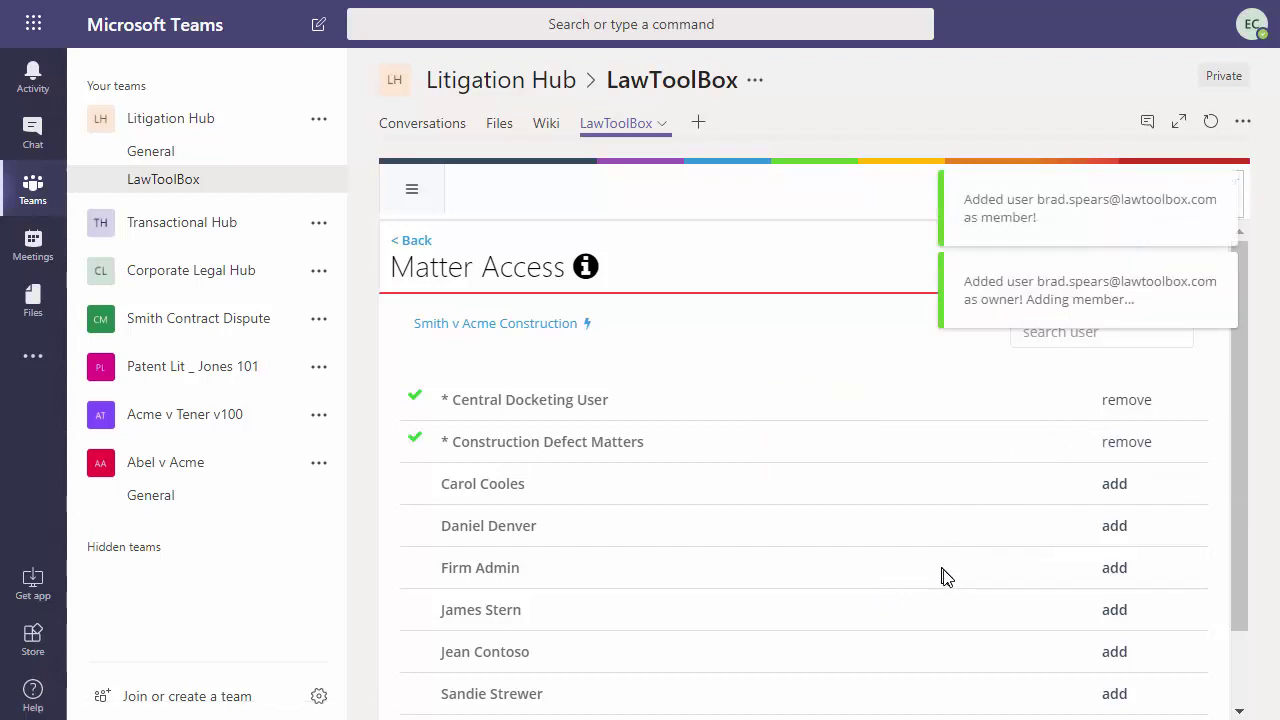
left_click(1114, 612)
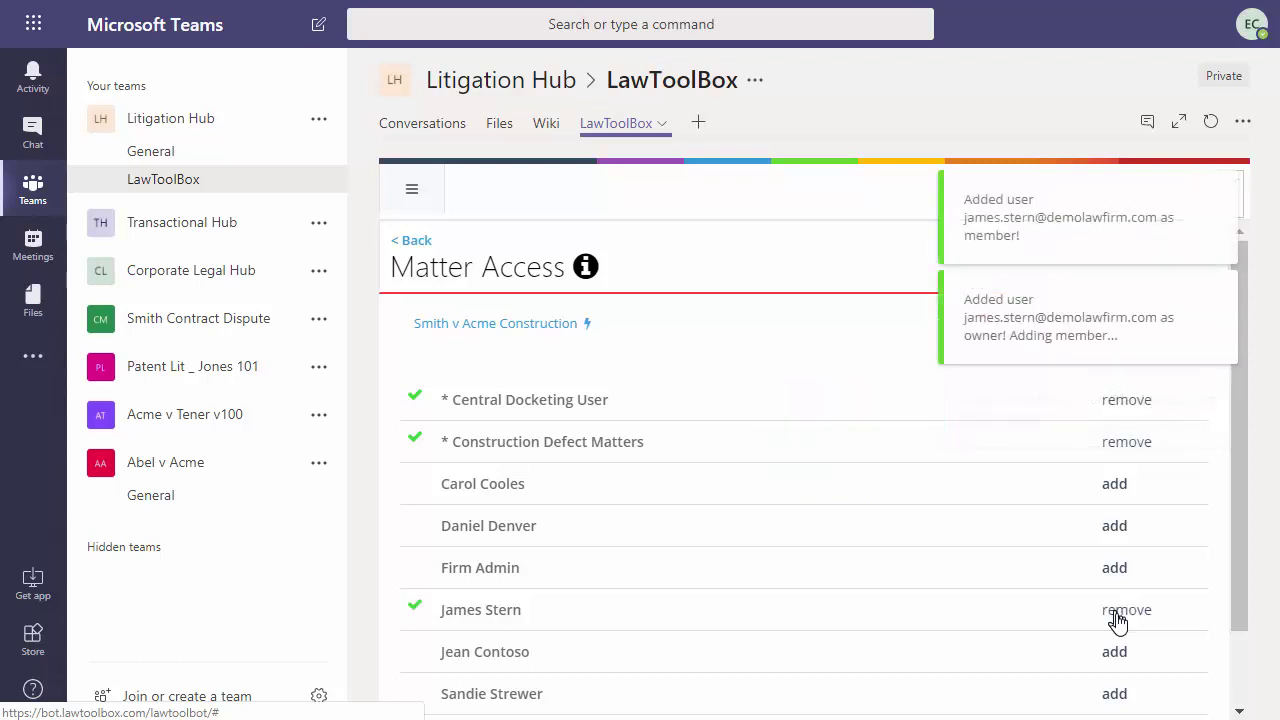
left_click(1112, 655)
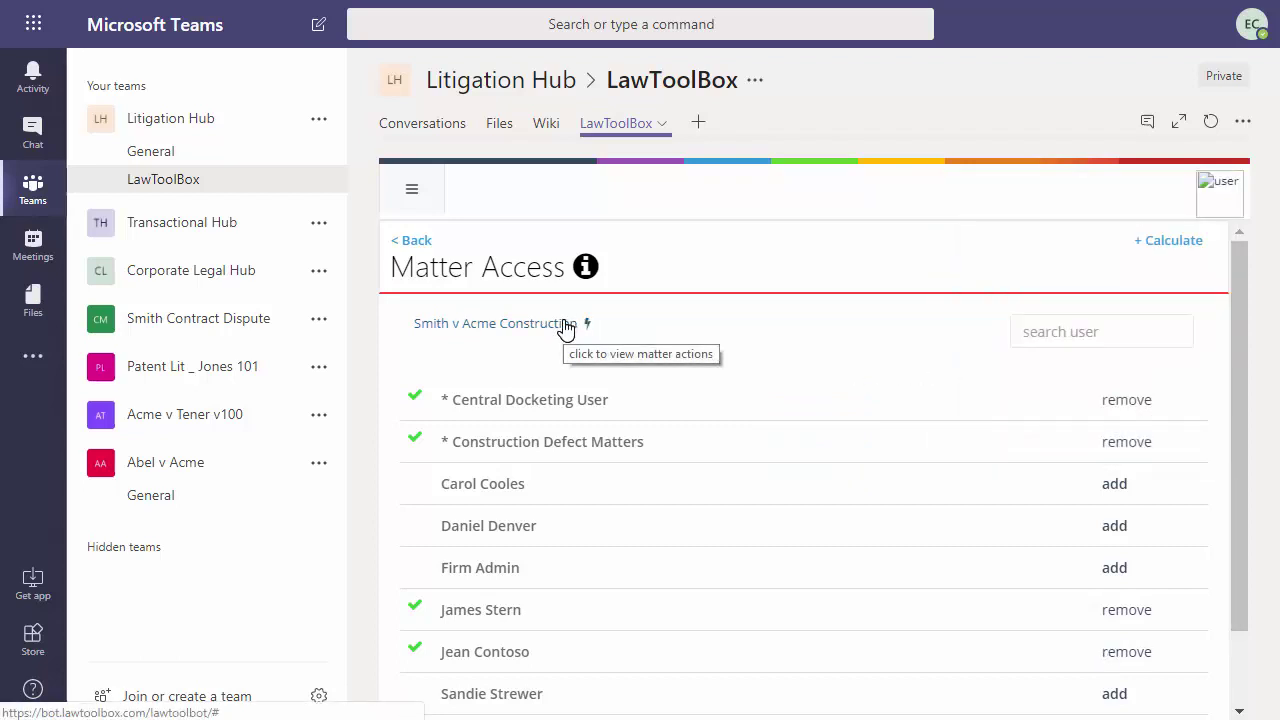
left_click(564, 323)
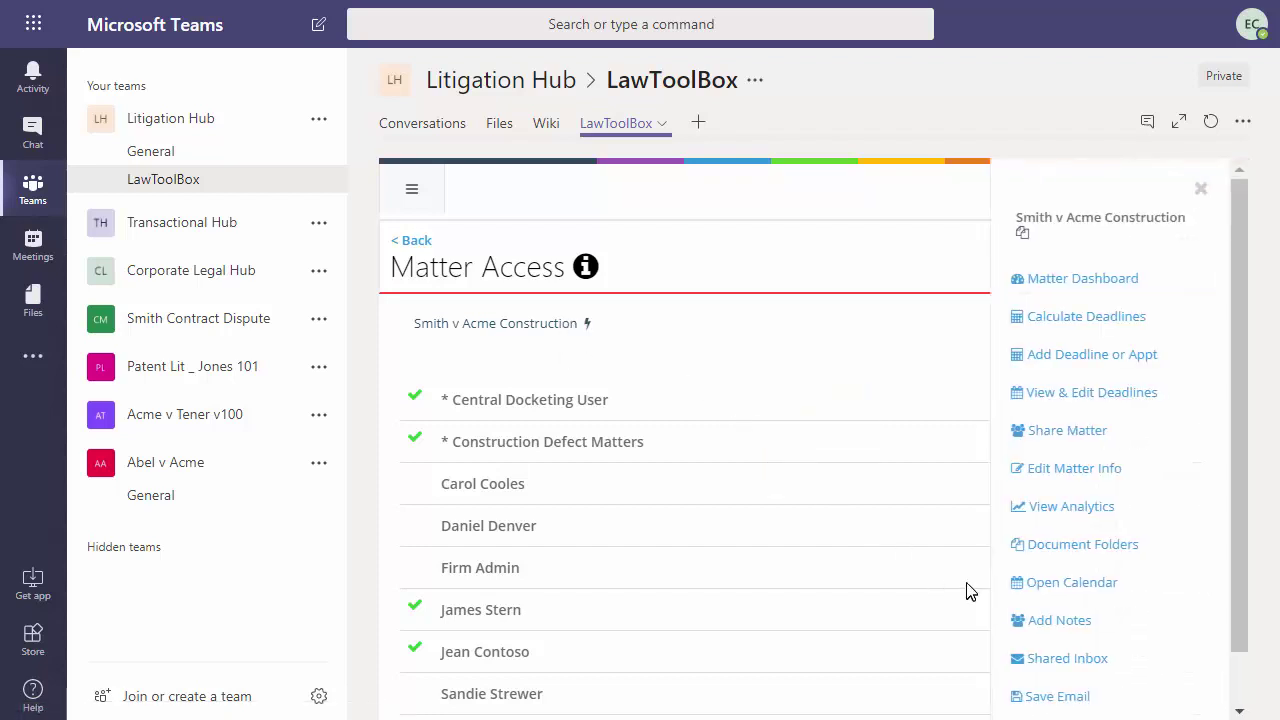
Step: Open the matter's Document Folders in SharePoint and create a Teams team for Smith v Acme Construction
left_click(1057, 553)
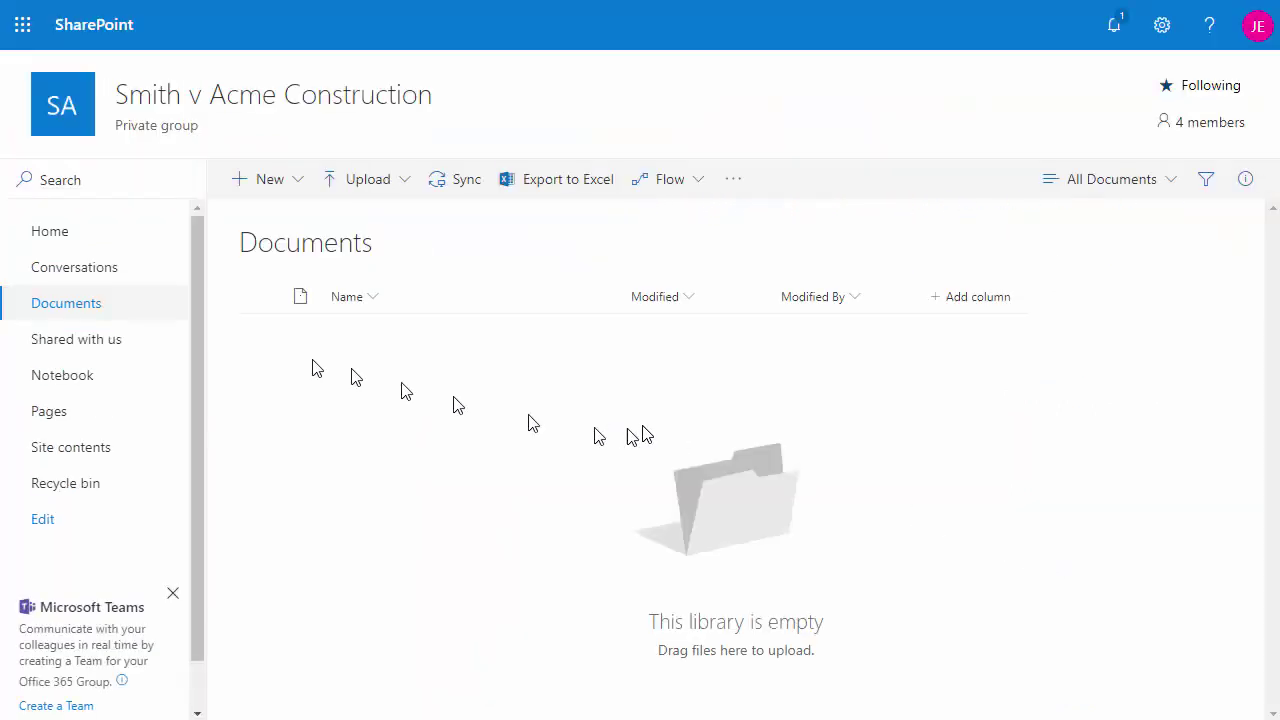
scroll(203, 360, "down", 2)
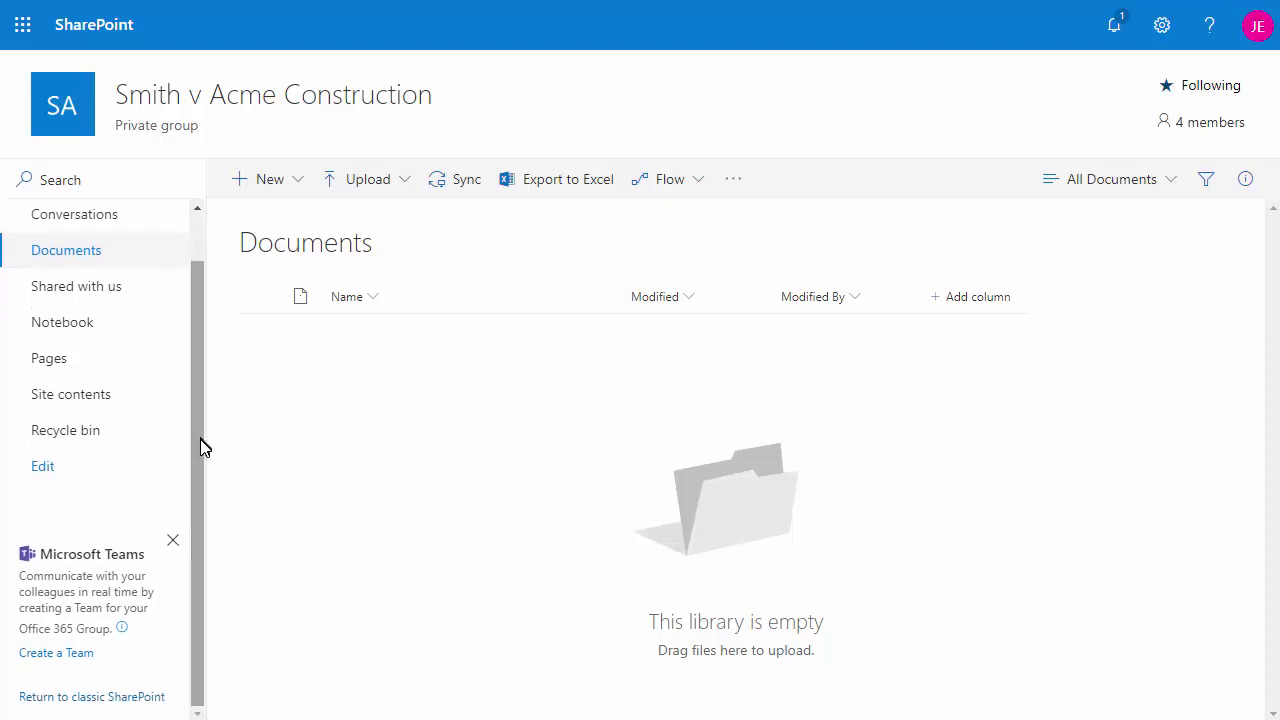
left_click(45, 652)
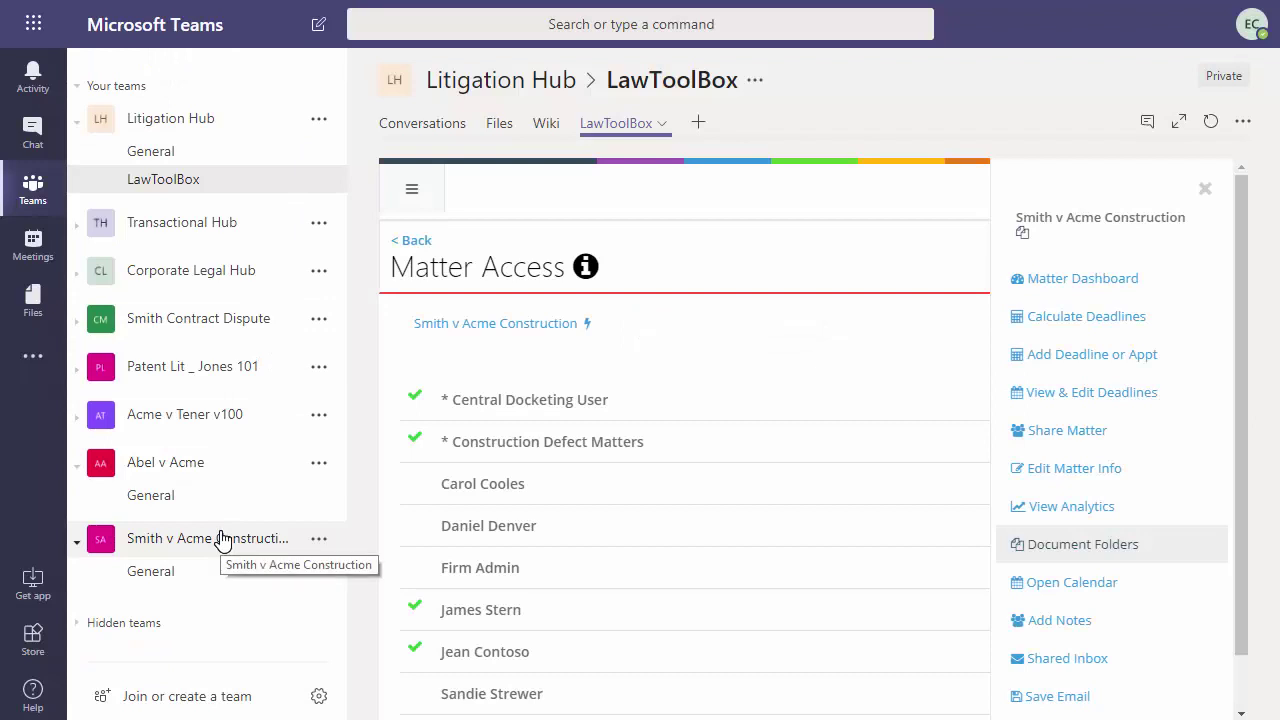
Step: Open the Files of the Smith v Acme Construction General channel, showing its Documents library
left_click(222, 540)
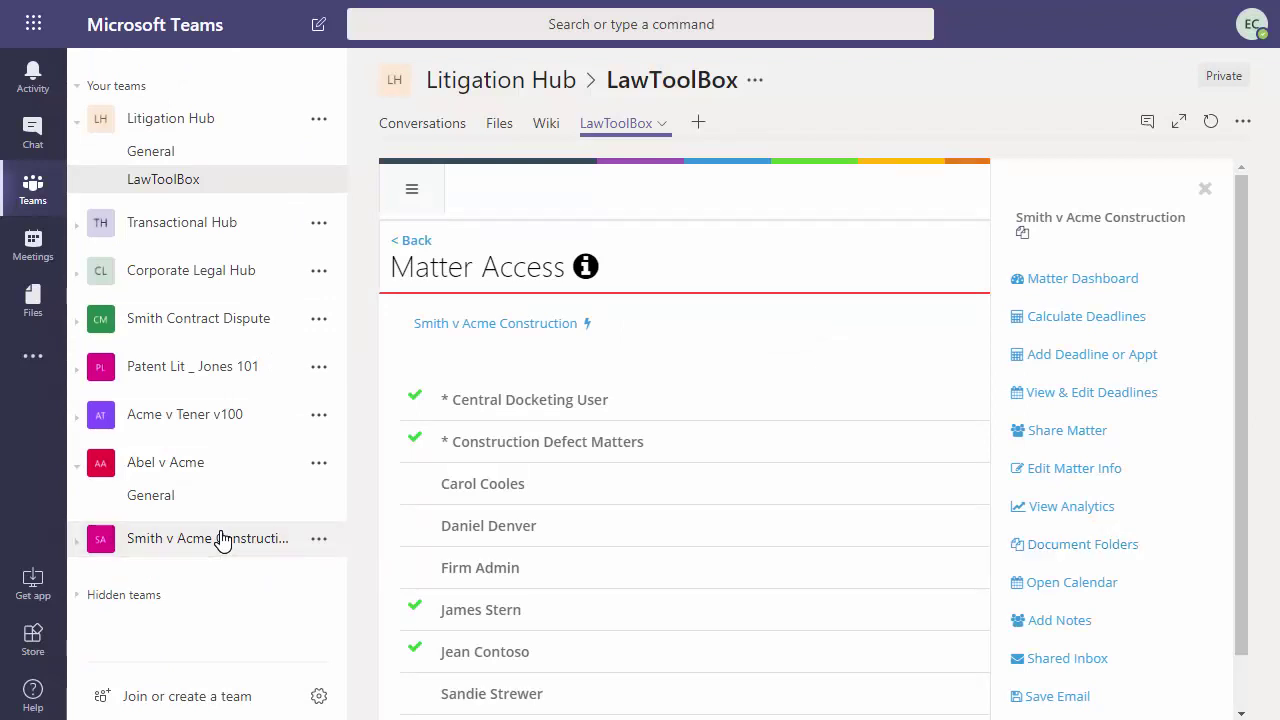
left_click(79, 548)
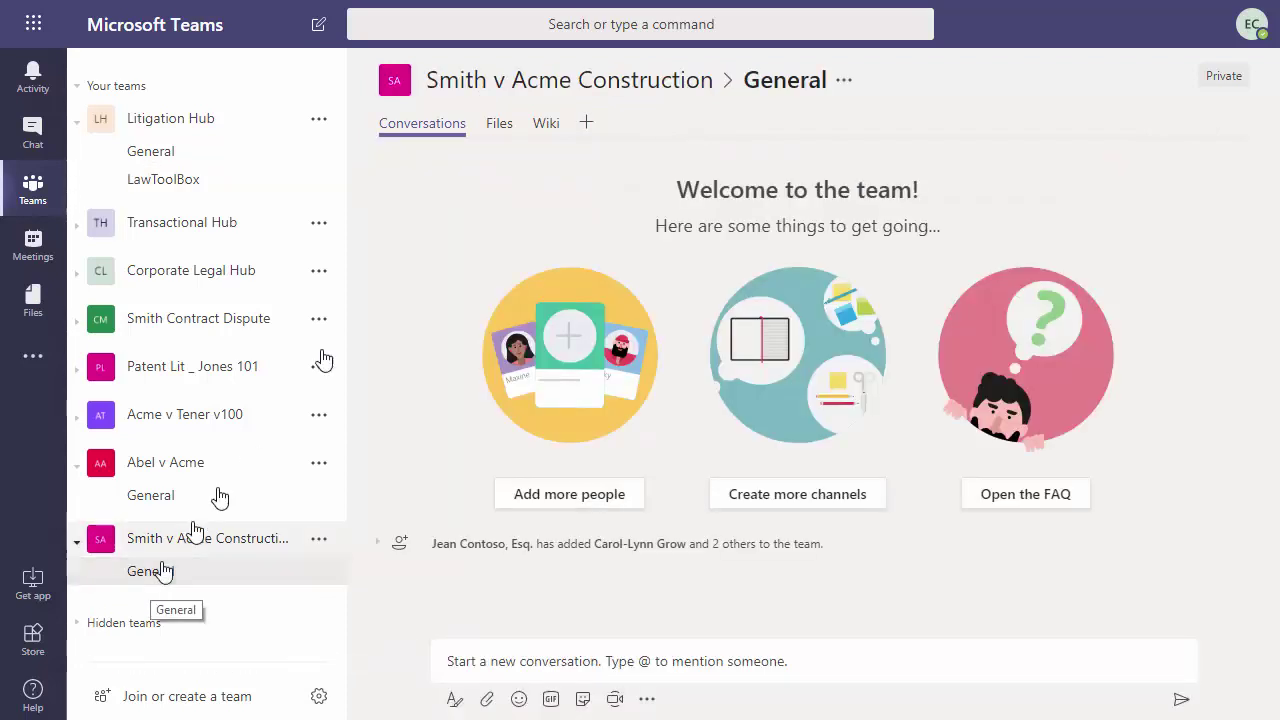
left_click(504, 131)
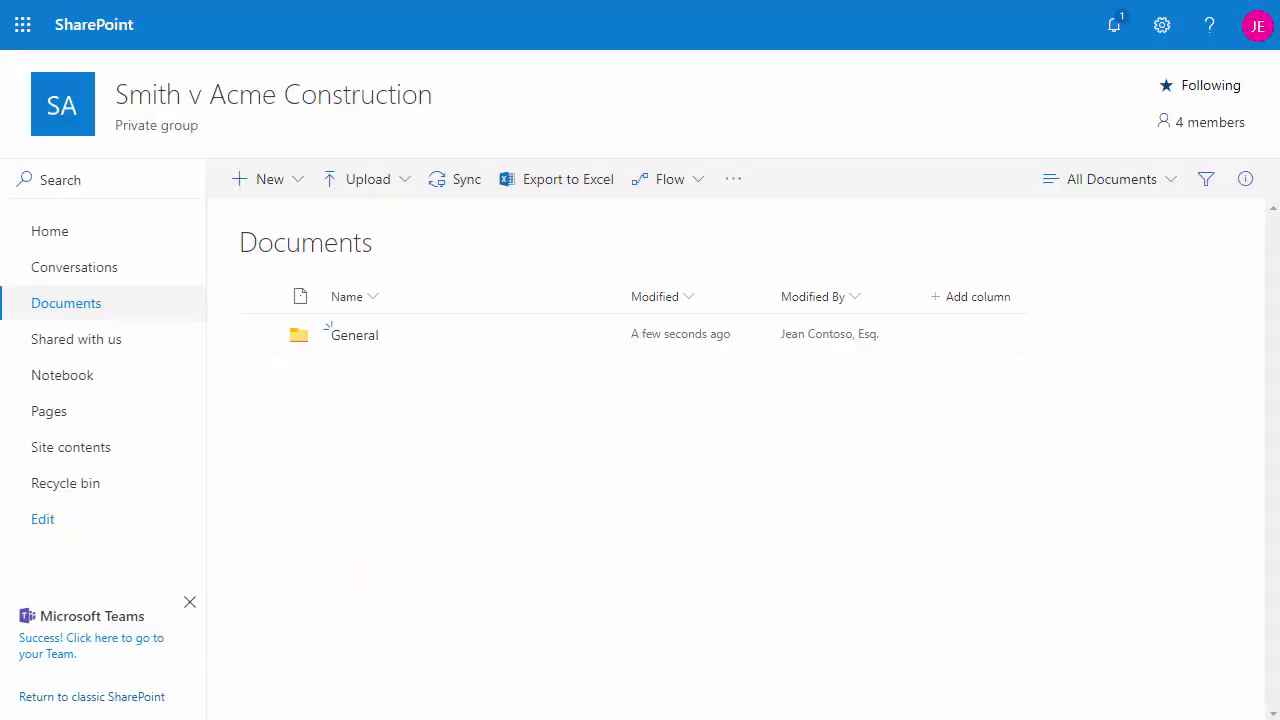
Step: Drag the five QurusDocs folders, Correspondence through Pleadings_Final, from File Explorer into SharePoint's General folder
left_click(355, 336)
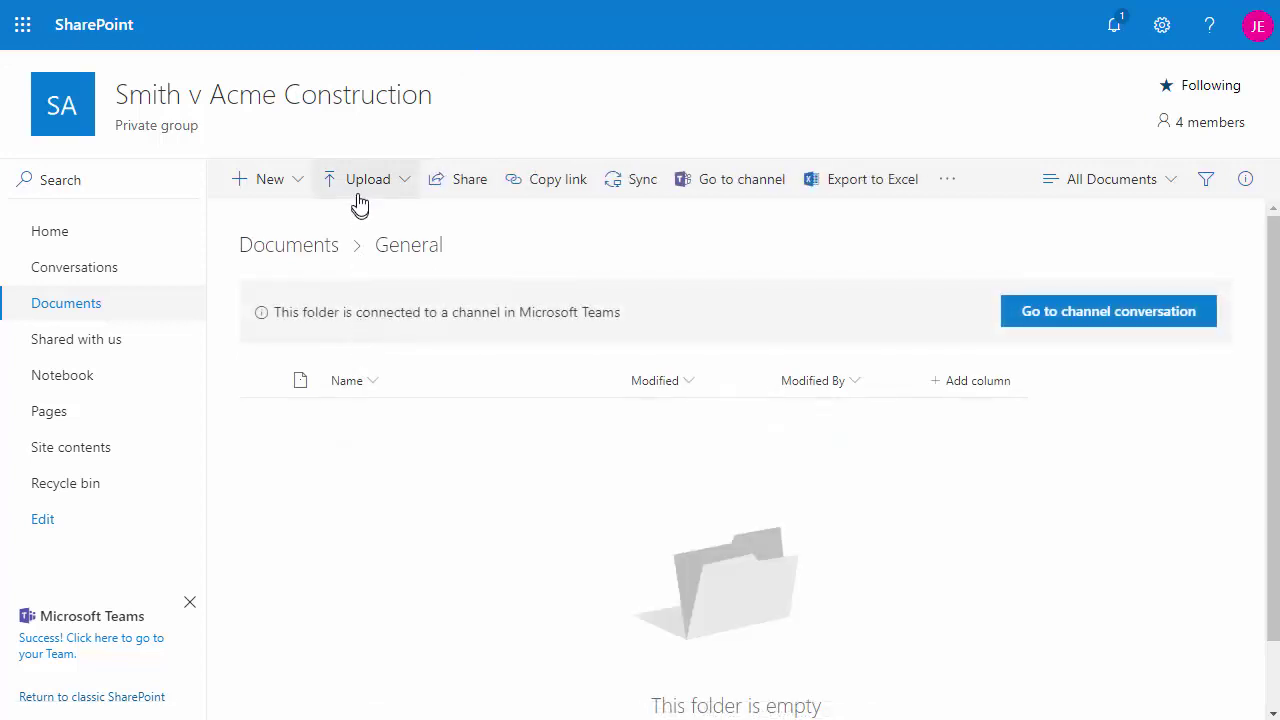
key("alt+Tab")
left_click_drag(1175, 268, 1240, 300)
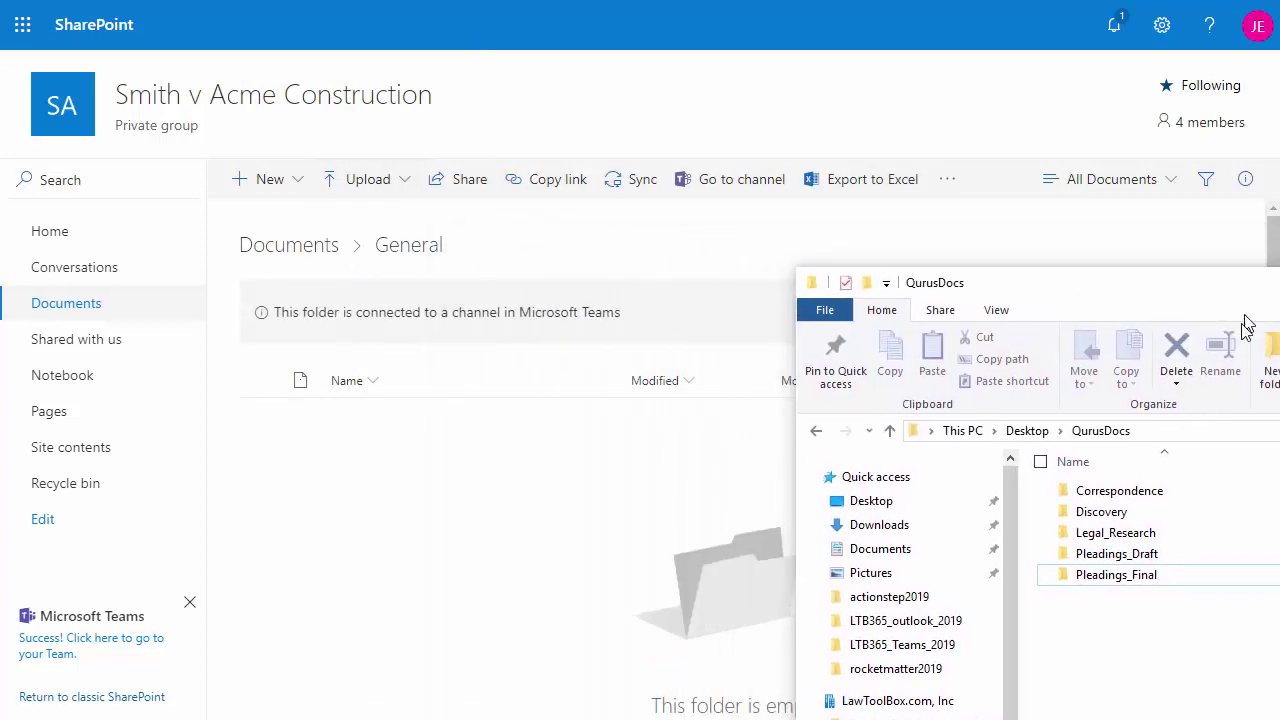
left_click(1133, 492)
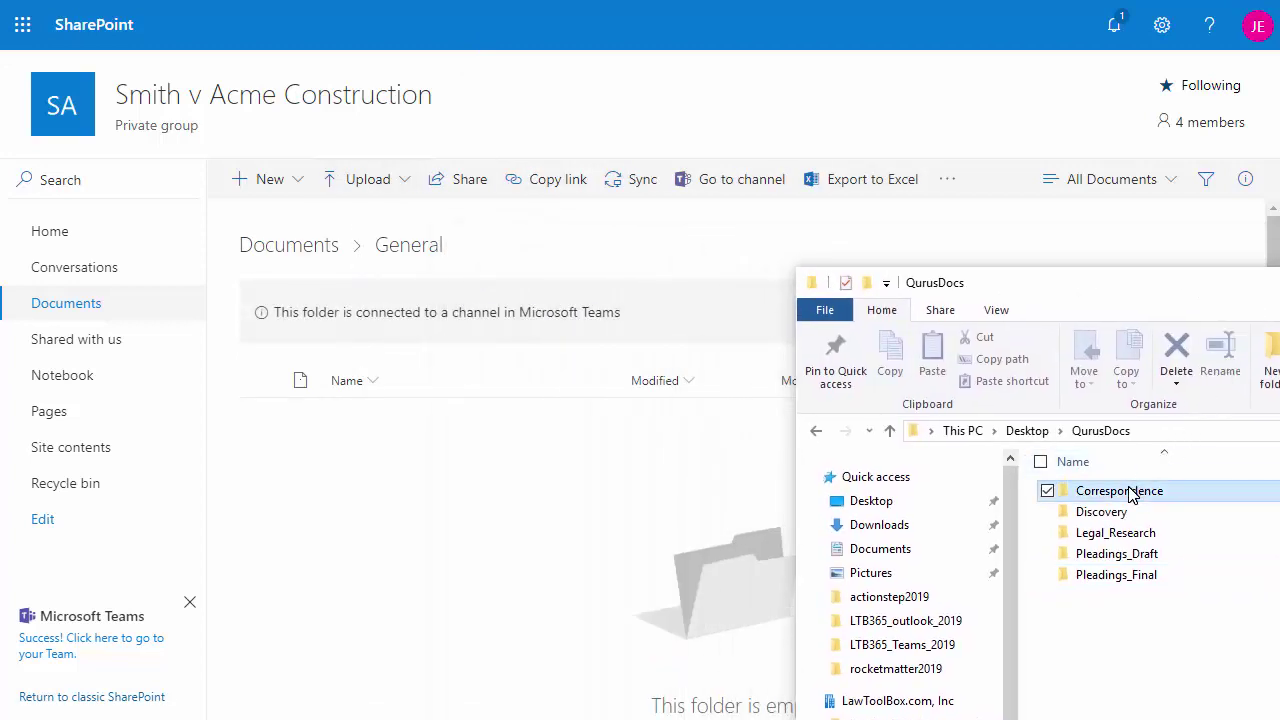
left_click(1110, 576, "shift")
left_click_drag(1112, 578, 697, 558)
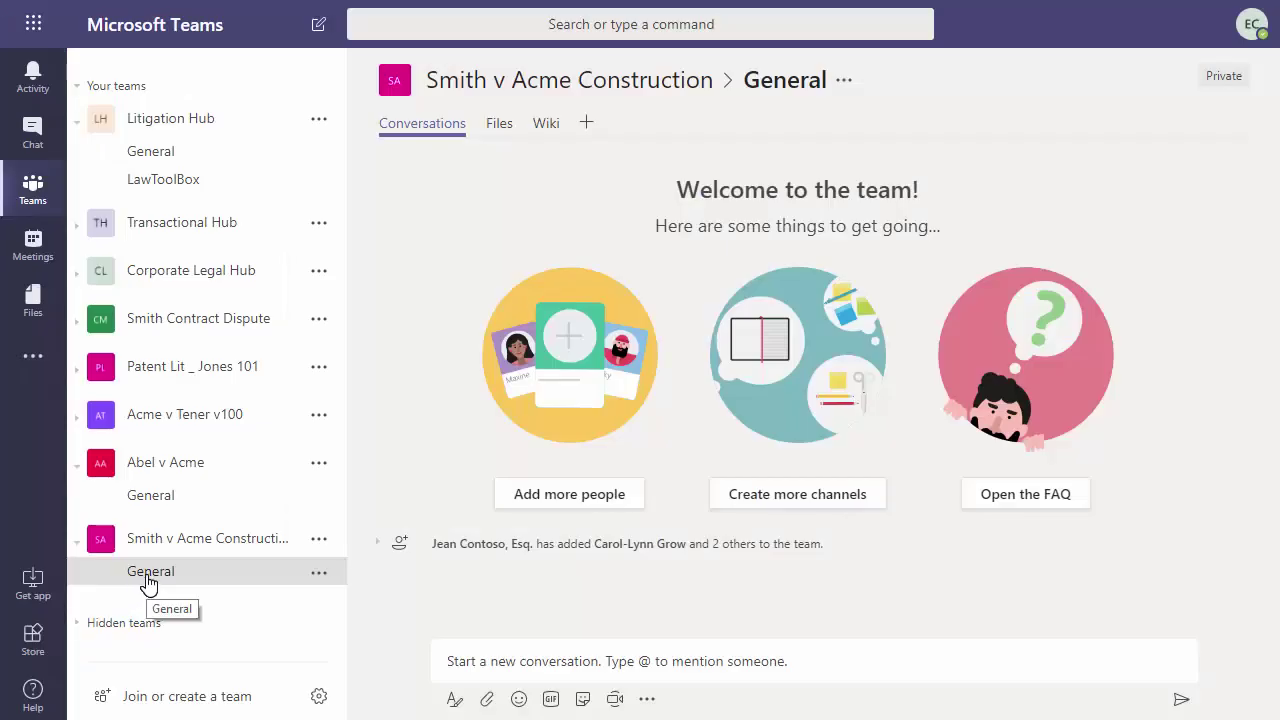
Step: Open the General channel's Files and look inside the uploaded Pleadings_Draft folder
left_click(496, 130)
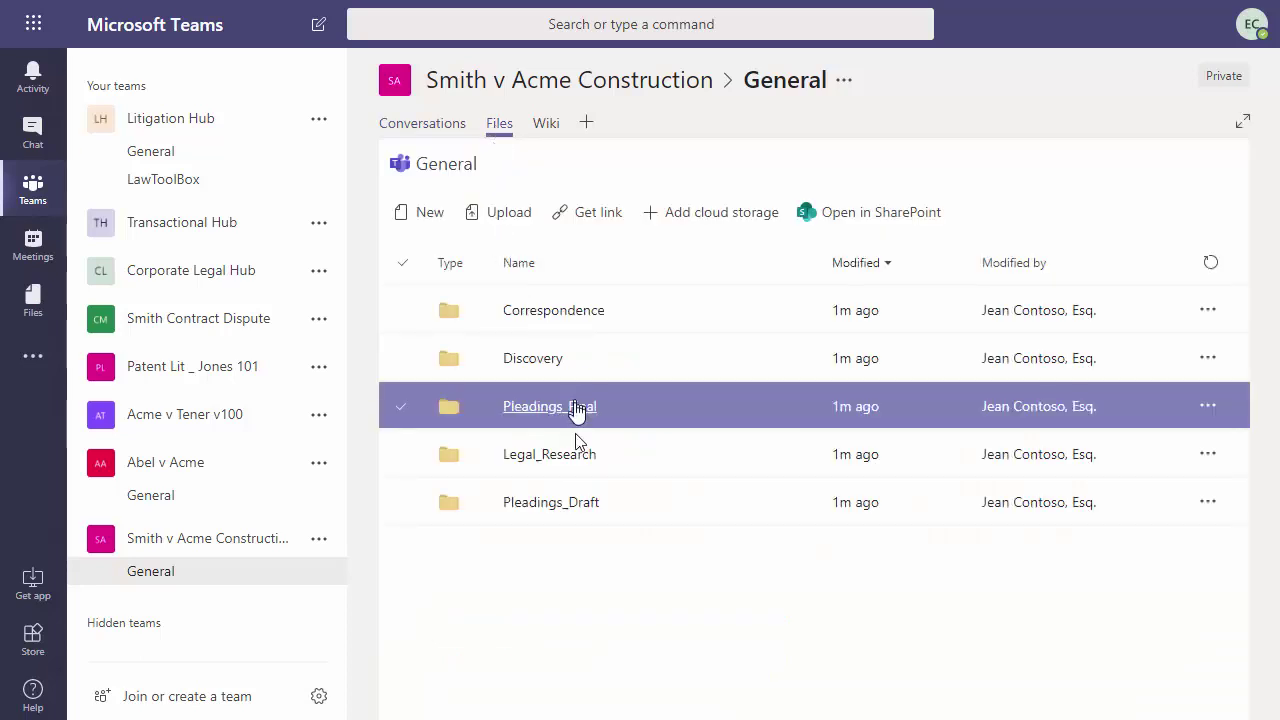
left_click(558, 503)
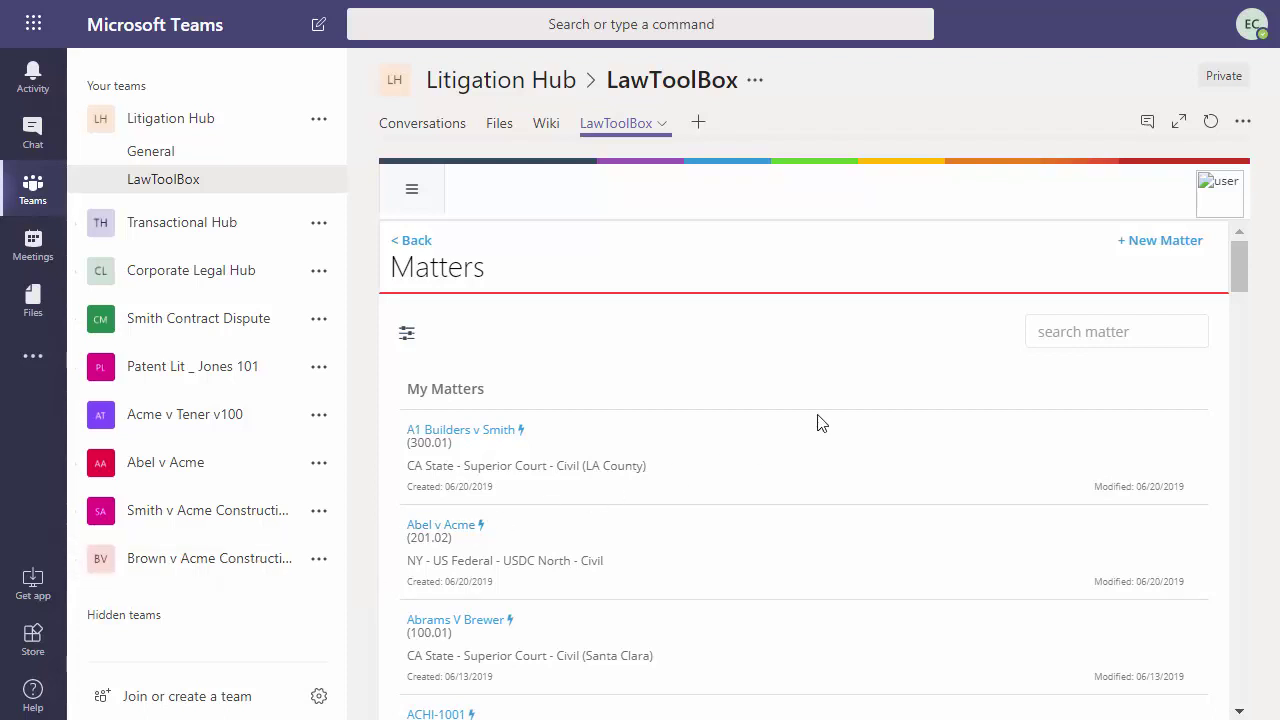
Step: Start a new LawToolBox matter with the nickname Brown v Acme Construction
left_click(1160, 248)
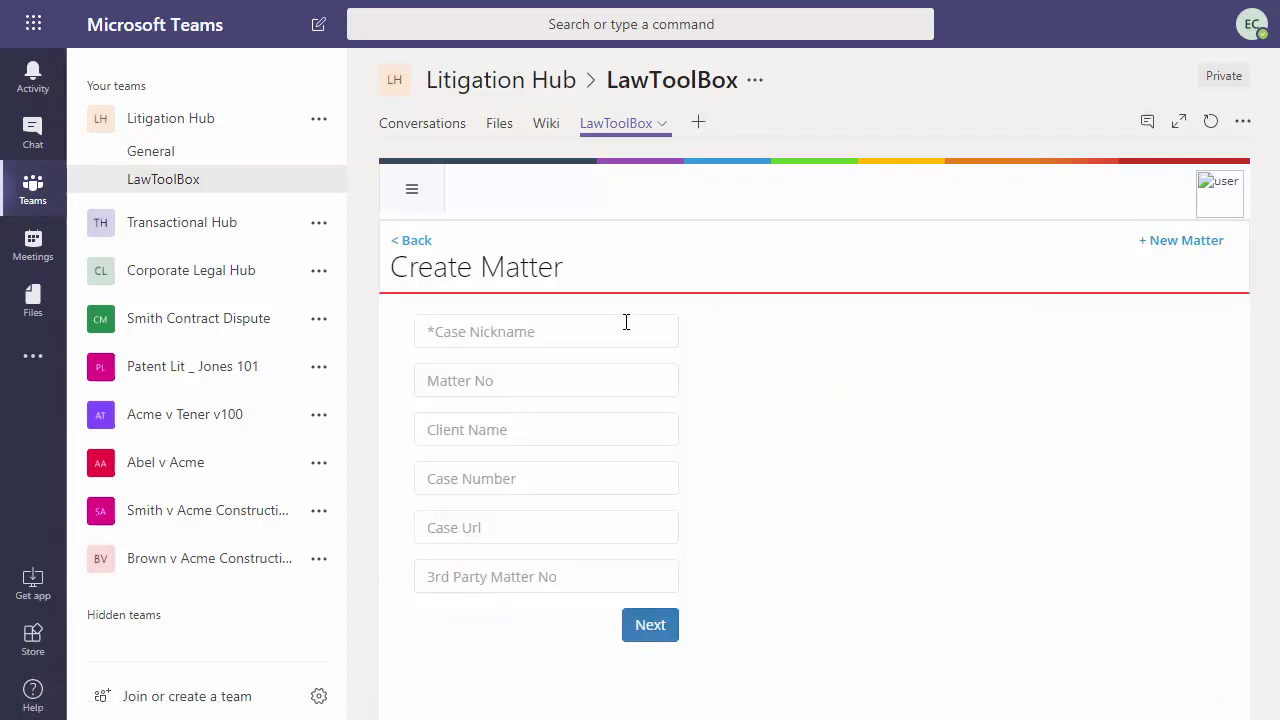
left_click(626, 322)
type("Brown v Acme Construction")
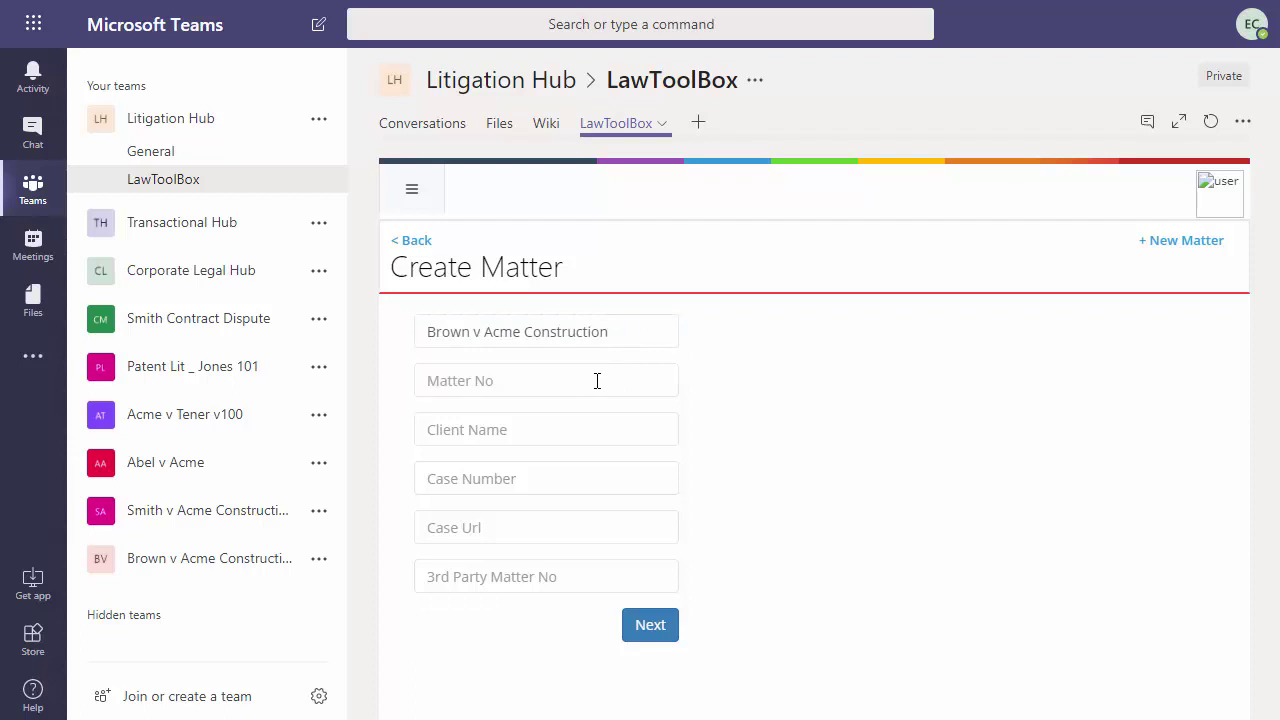
left_click(652, 627)
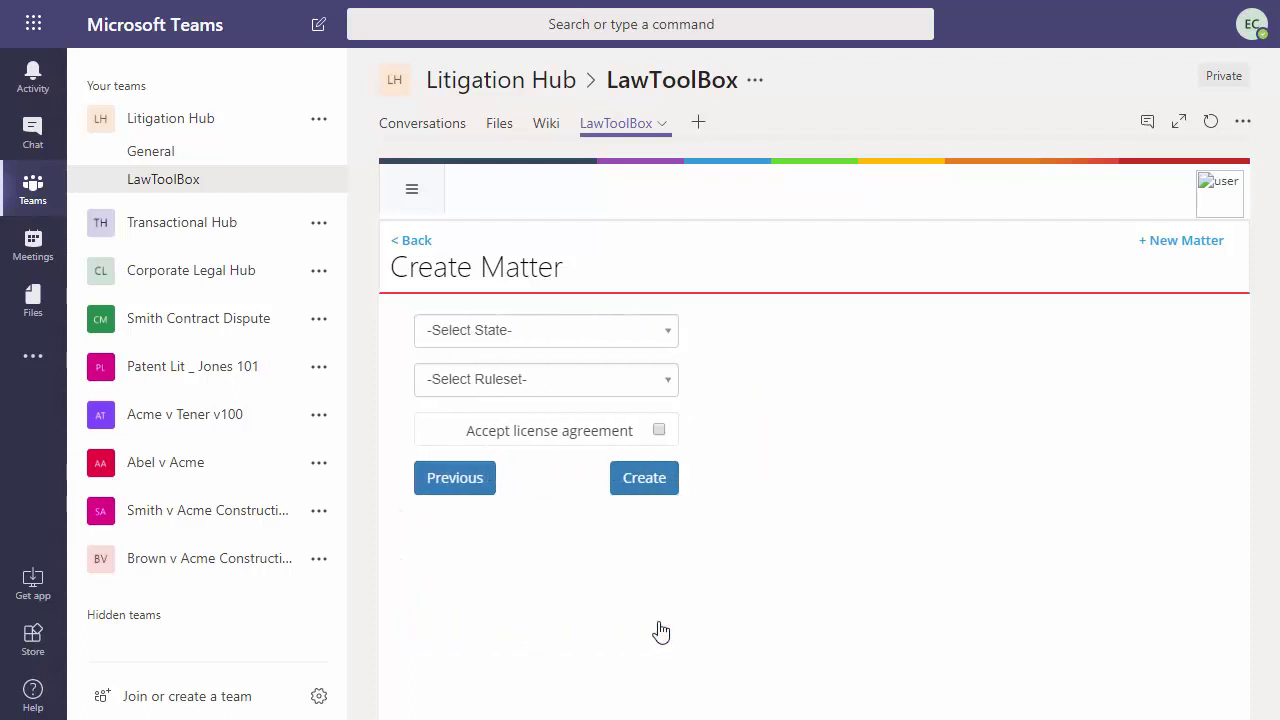
Step: Choose California and the CA Superior Court Civil ruleset, accept the license, and create the matter
left_click(608, 333)
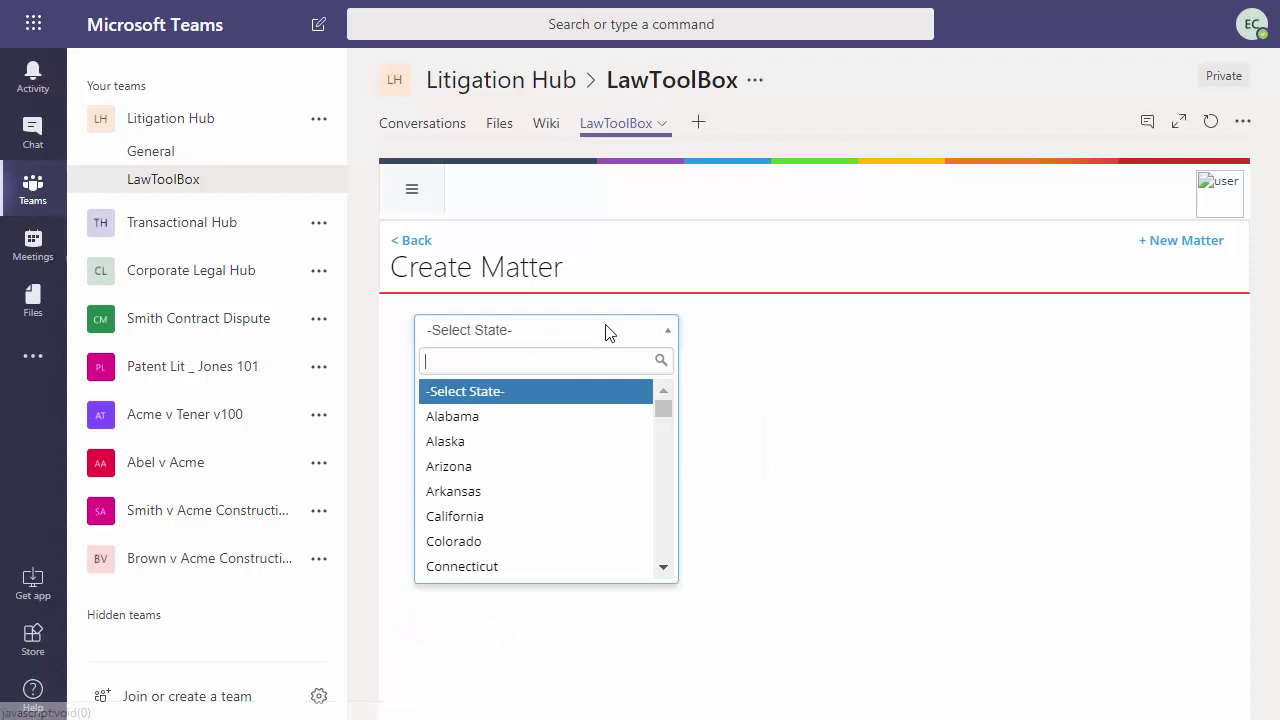
left_click(540, 516)
left_click(555, 381)
left_click(640, 448)
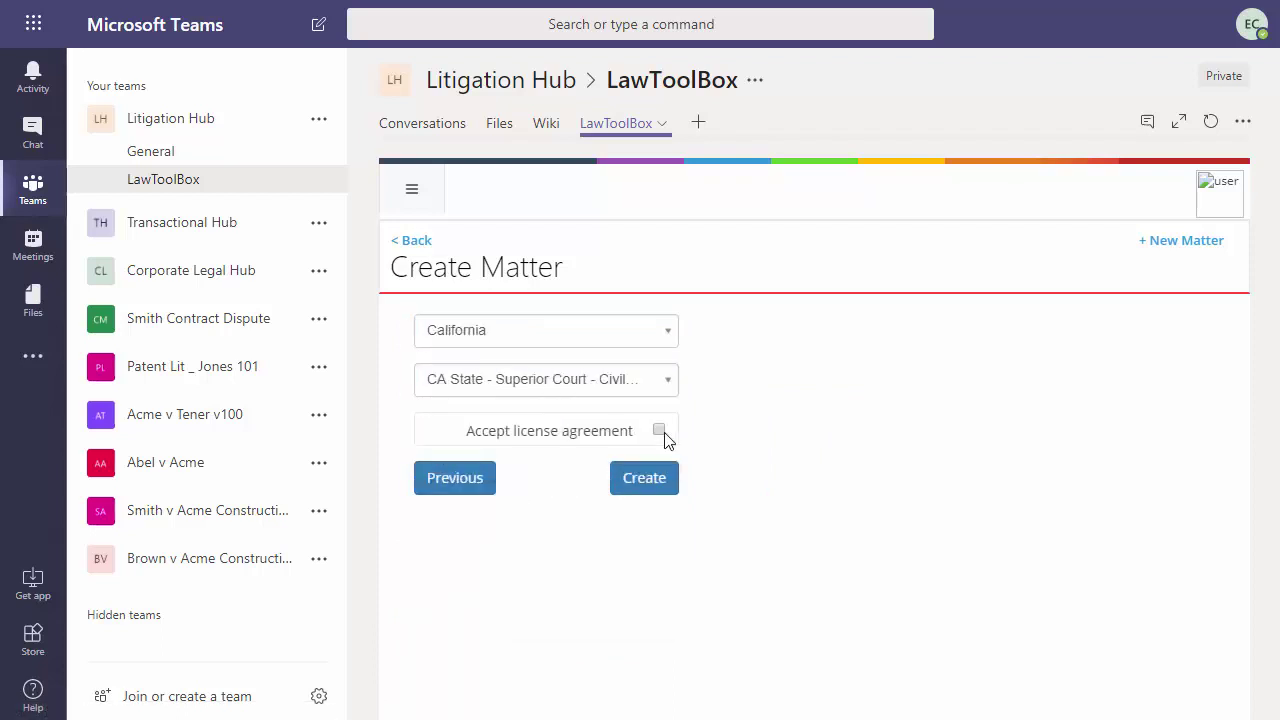
left_click(660, 431)
left_click(648, 477)
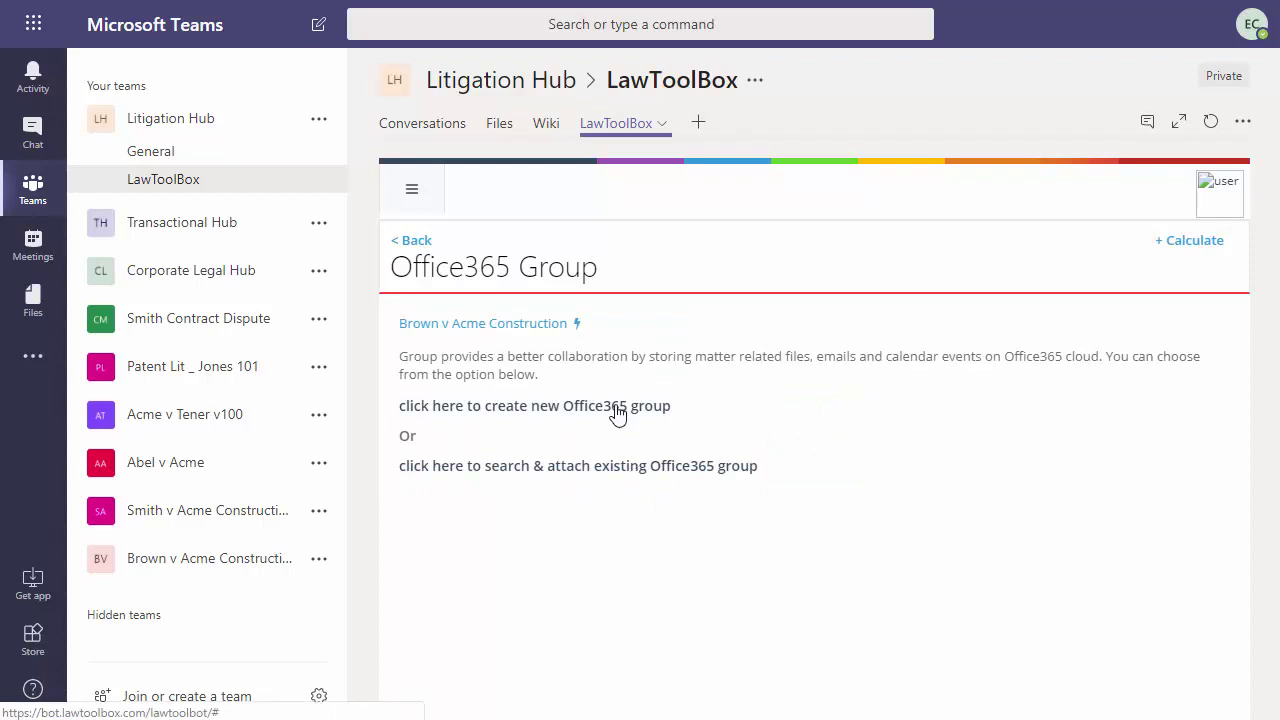
Step: Search existing Office365 groups for 'brown' and attach Brown v Acme Construction
left_click(633, 467)
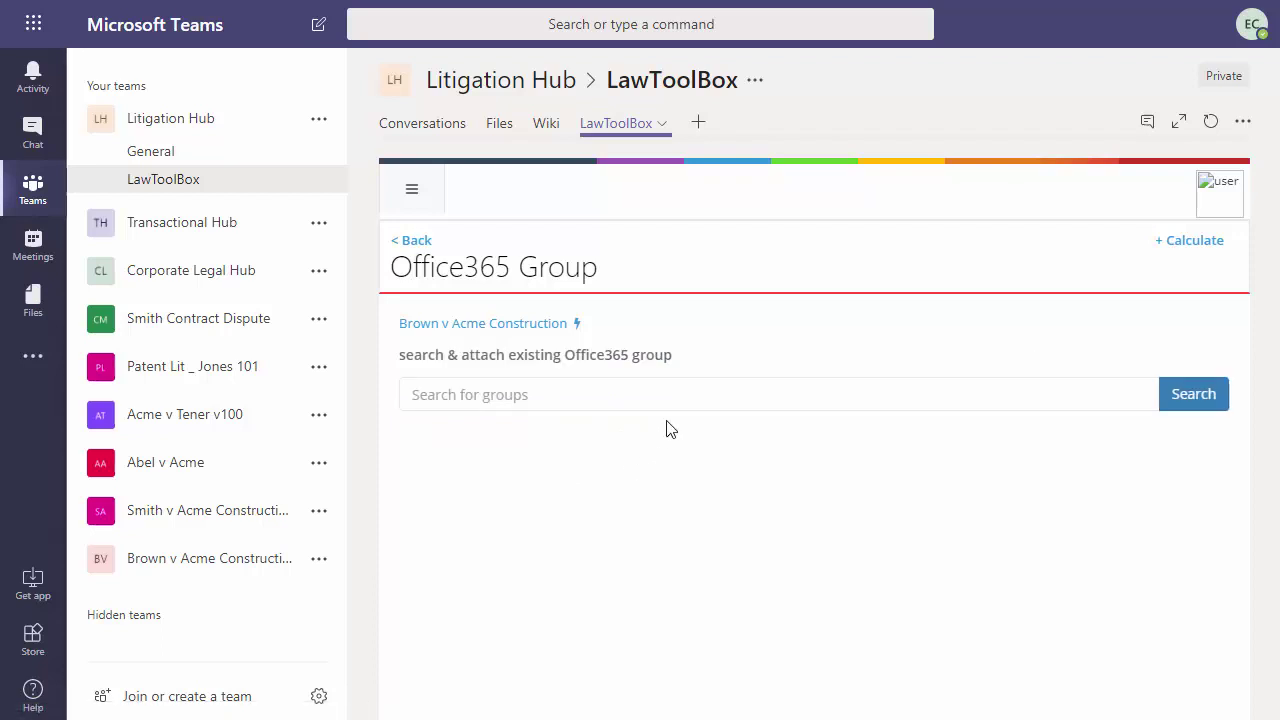
type("brown")
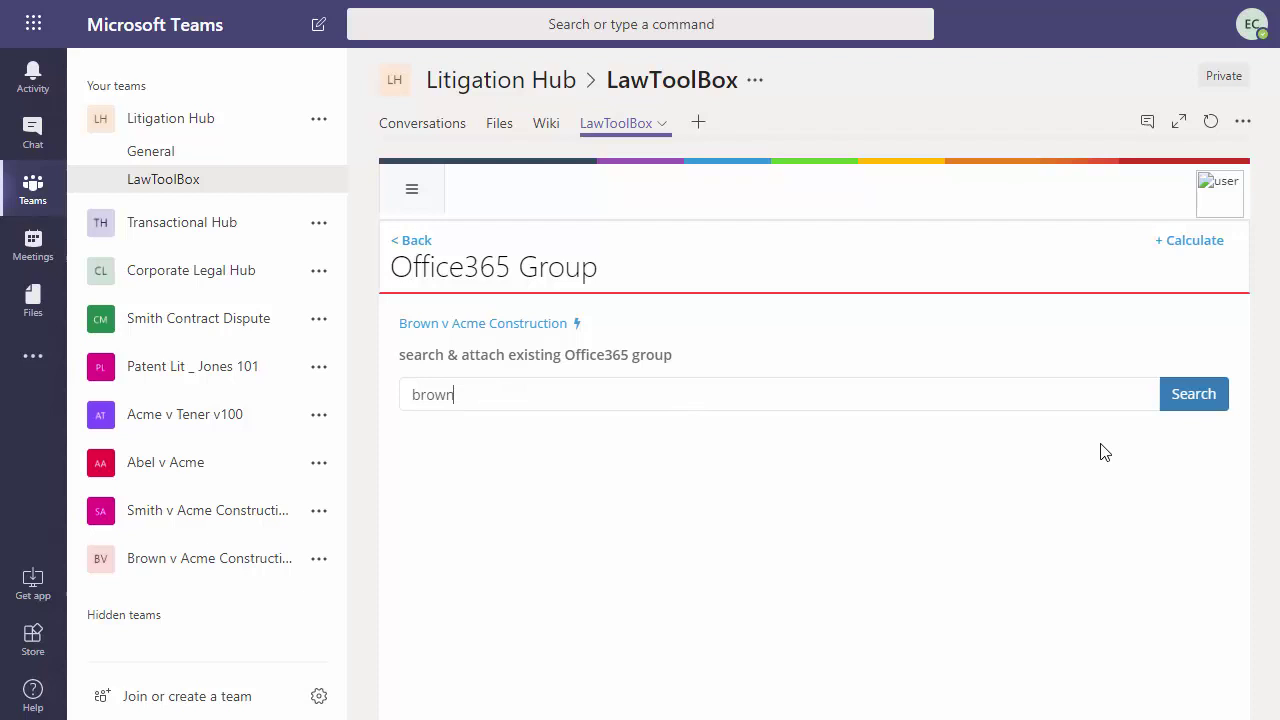
left_click(1200, 396)
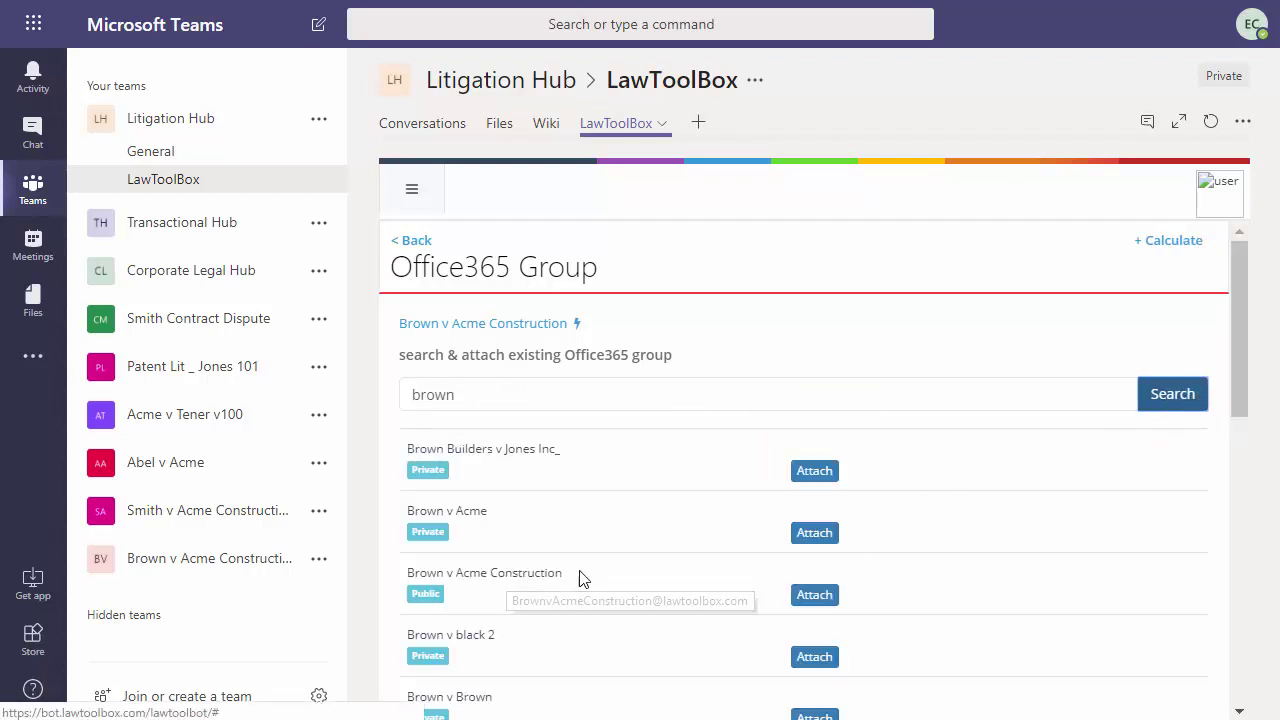
left_click(816, 596)
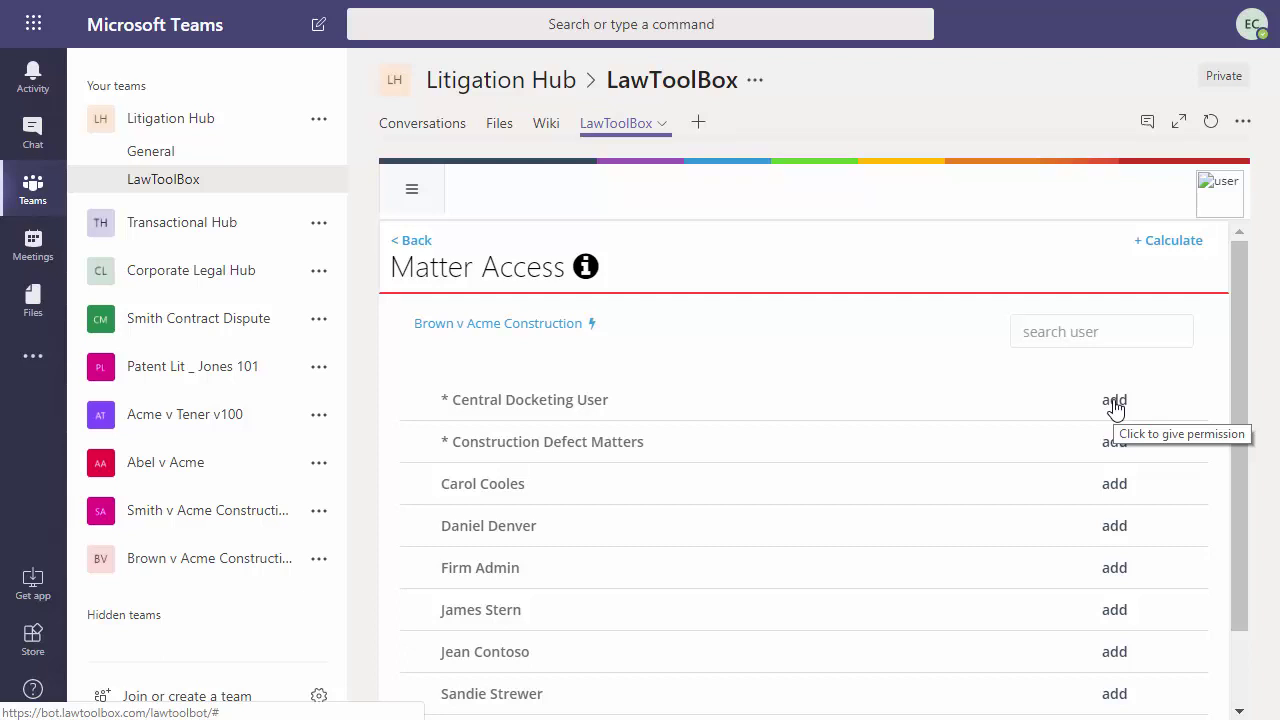
Step: Add Central Docketing User, Construction Defect Matters and another attorney to the matter's access
left_click(1114, 402)
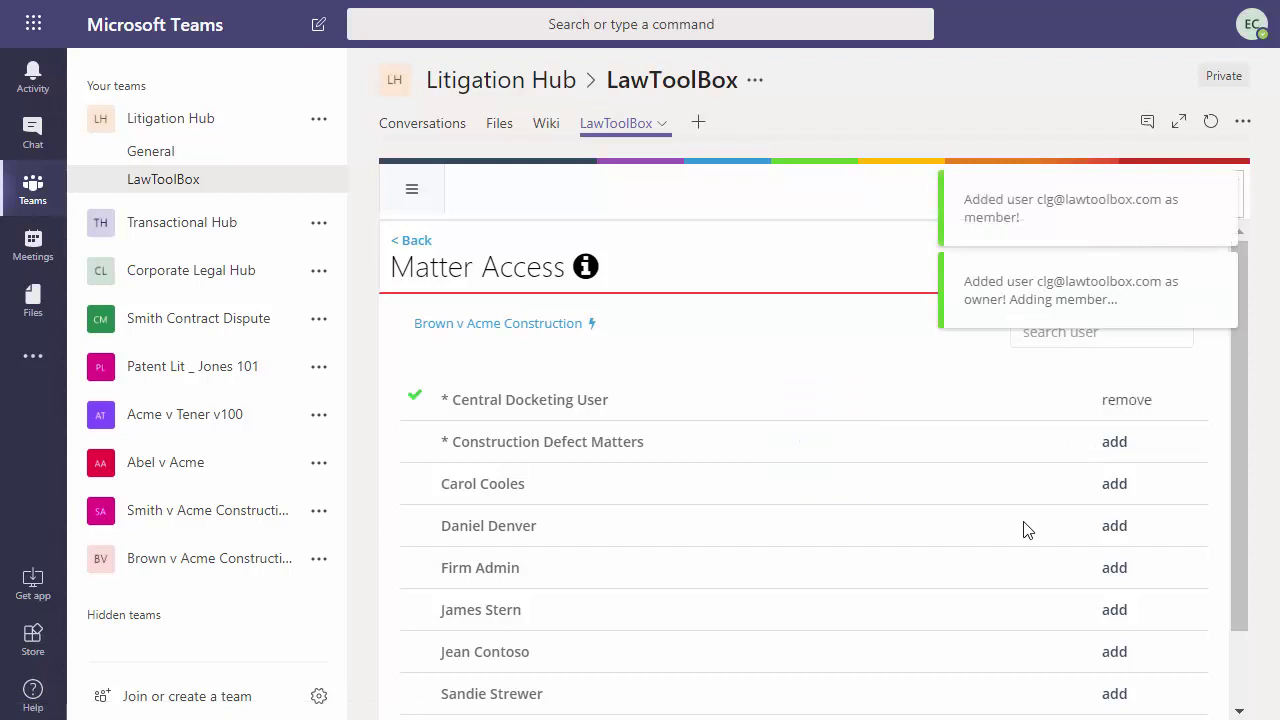
left_click(1114, 443)
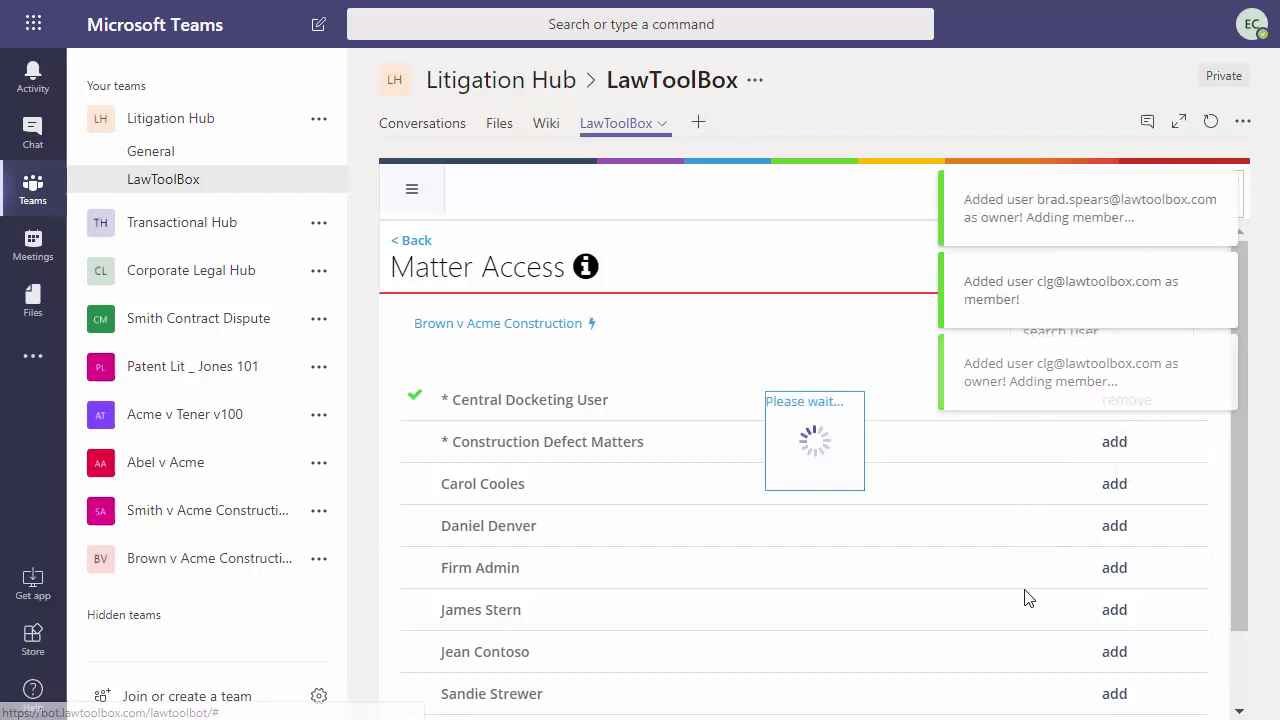
left_click(1112, 611)
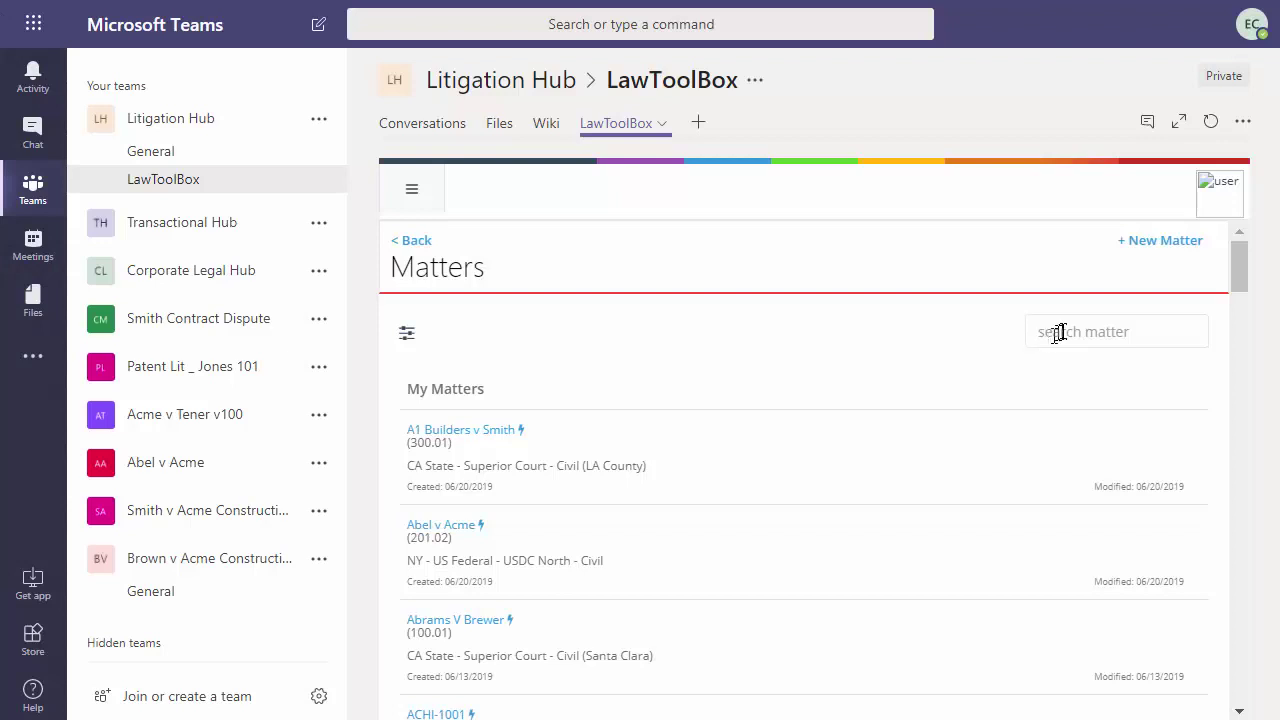
Step: Filter the LawToolBox matters list with the search term 'acme con'
left_click(1055, 331)
type("acme ")
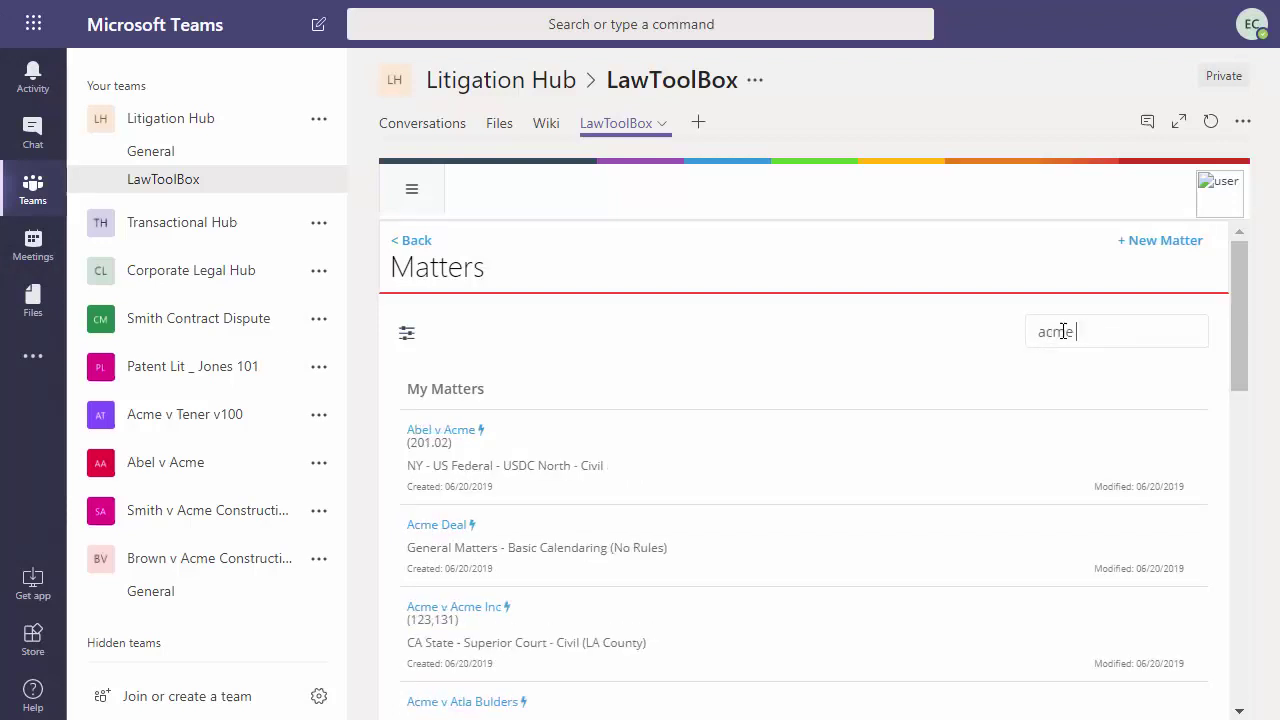
type("con")
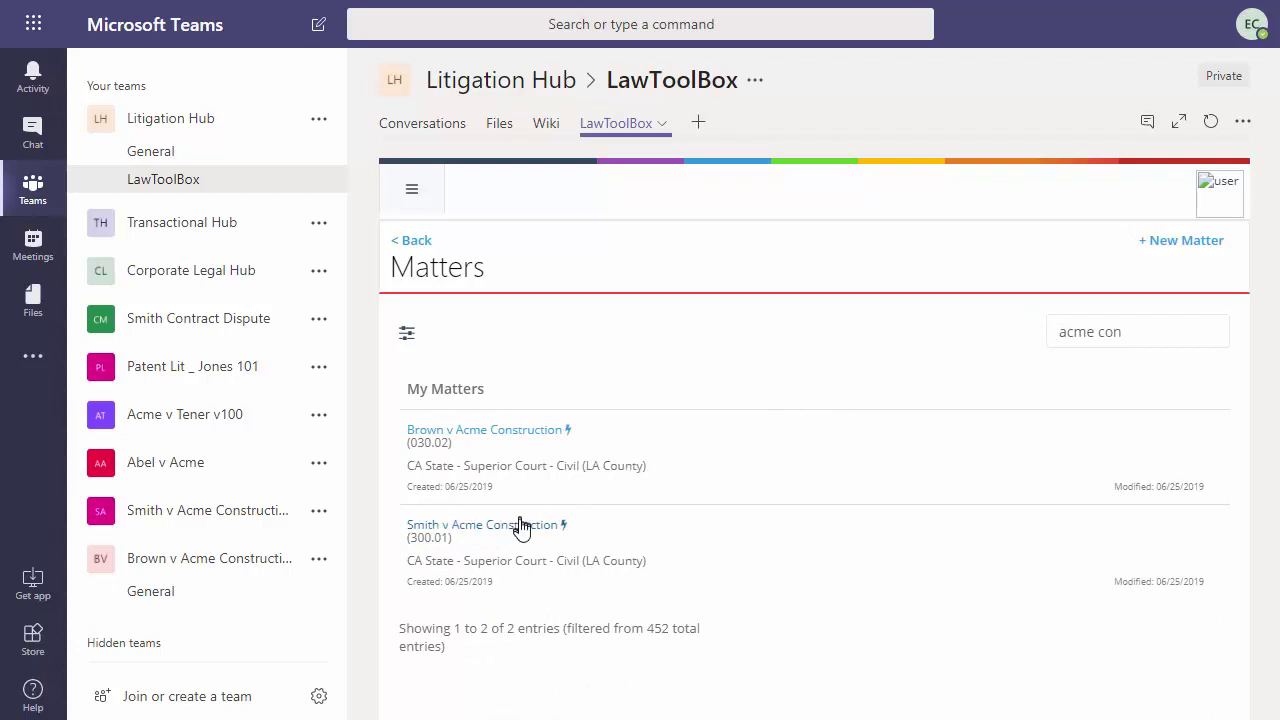
Step: Calculate Smith v Acme Construction deadlines from a DATE OF TRIAL trigger dated 09/09/2019
left_click(522, 531)
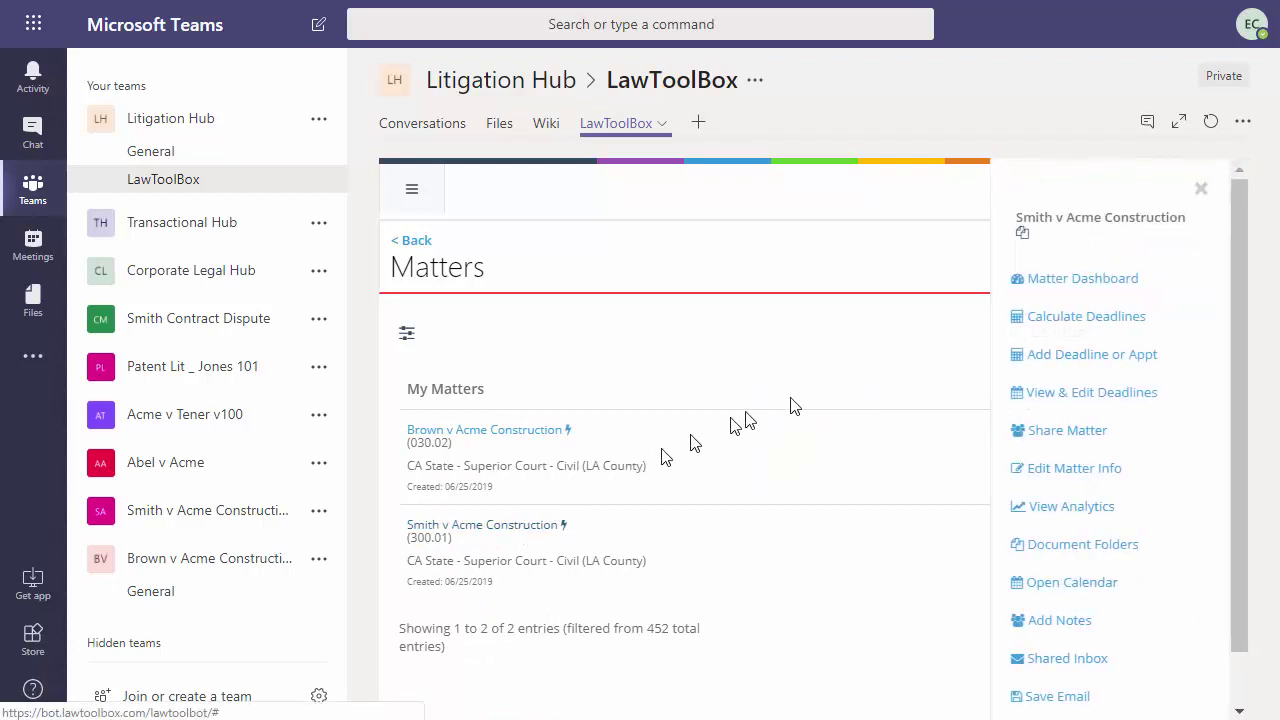
left_click(1066, 318)
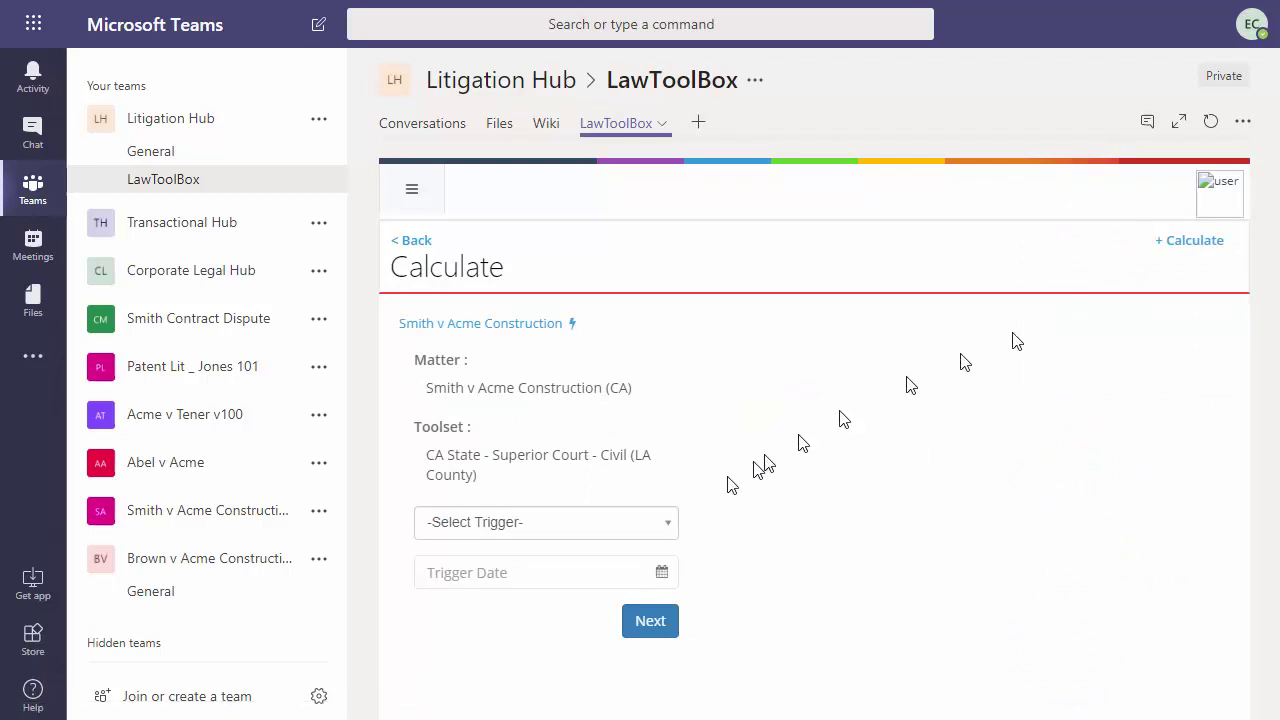
left_click(592, 524)
type("trial")
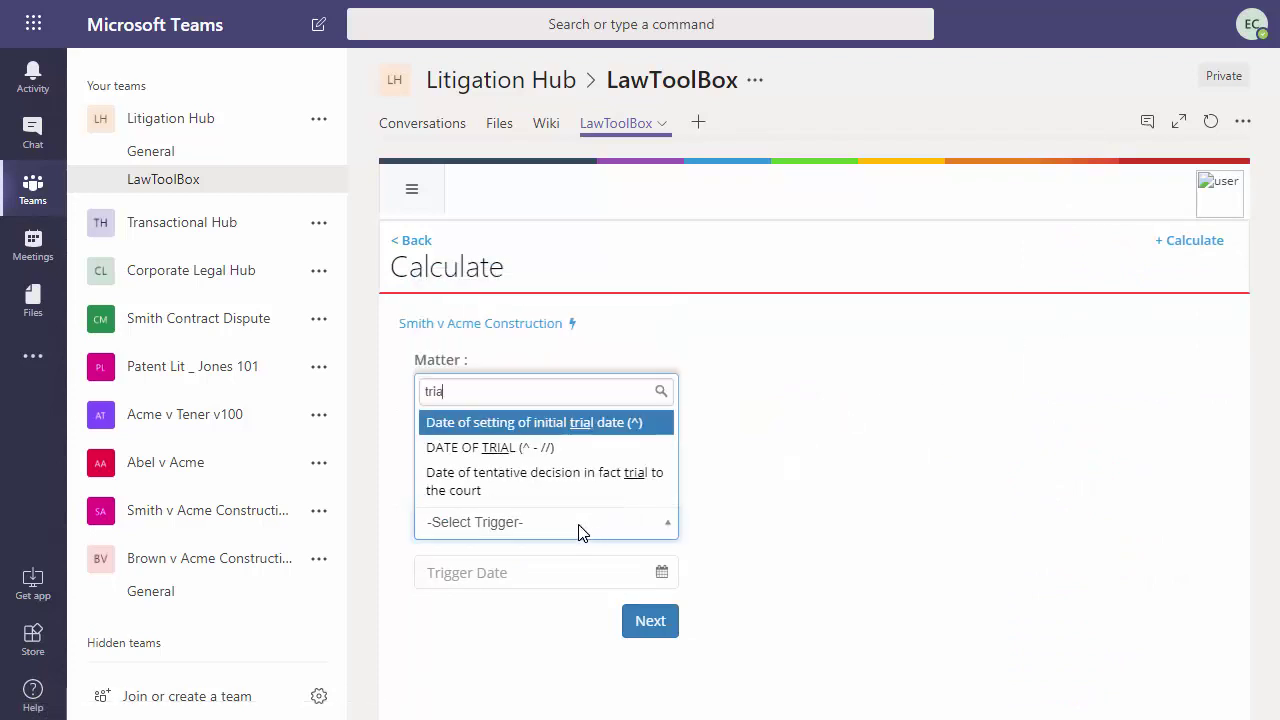
left_click(556, 450)
left_click(540, 569)
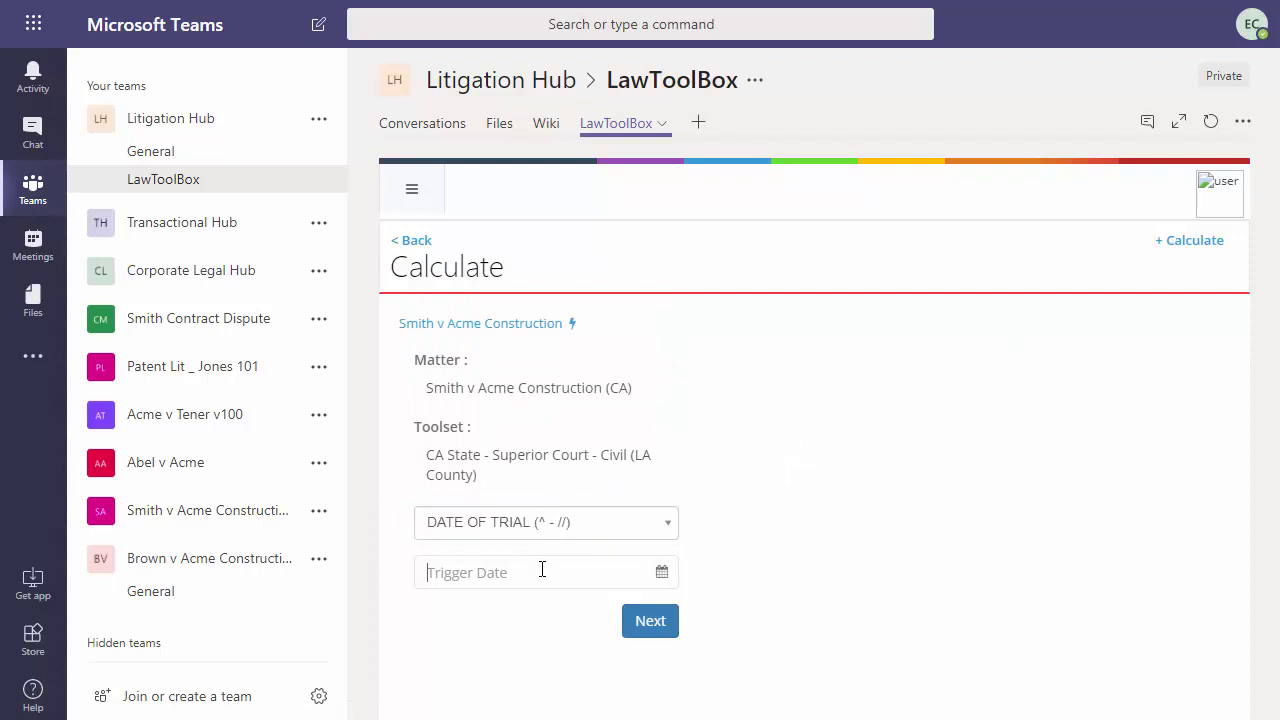
left_click(474, 438)
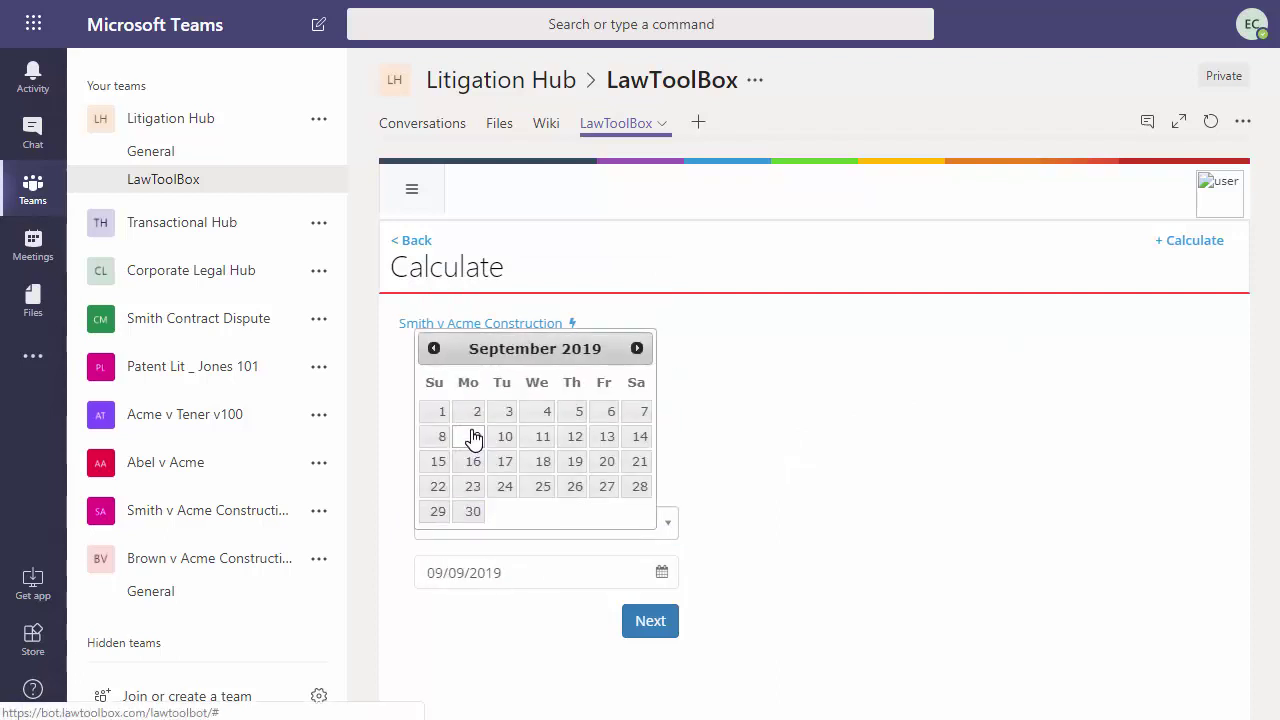
left_click(646, 623)
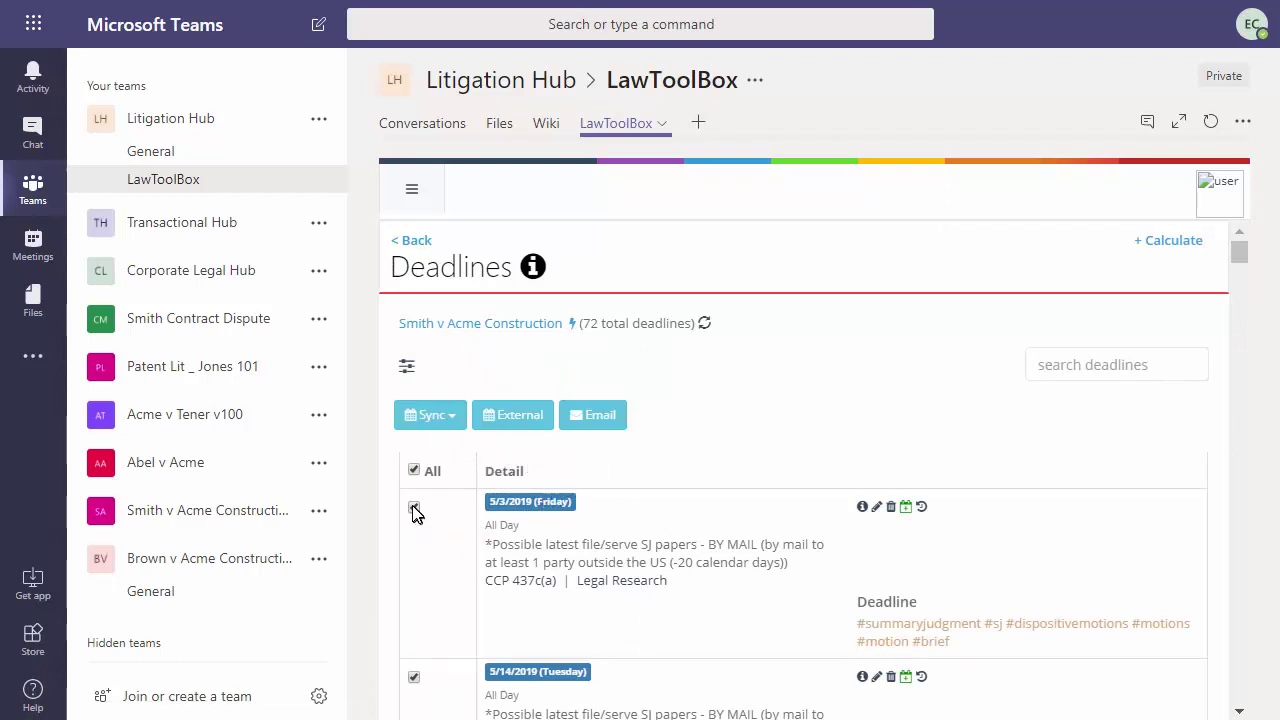
Step: Sync the checked Smith v Acme Construction deadlines to the calendar with Add Selected
left_click(452, 418)
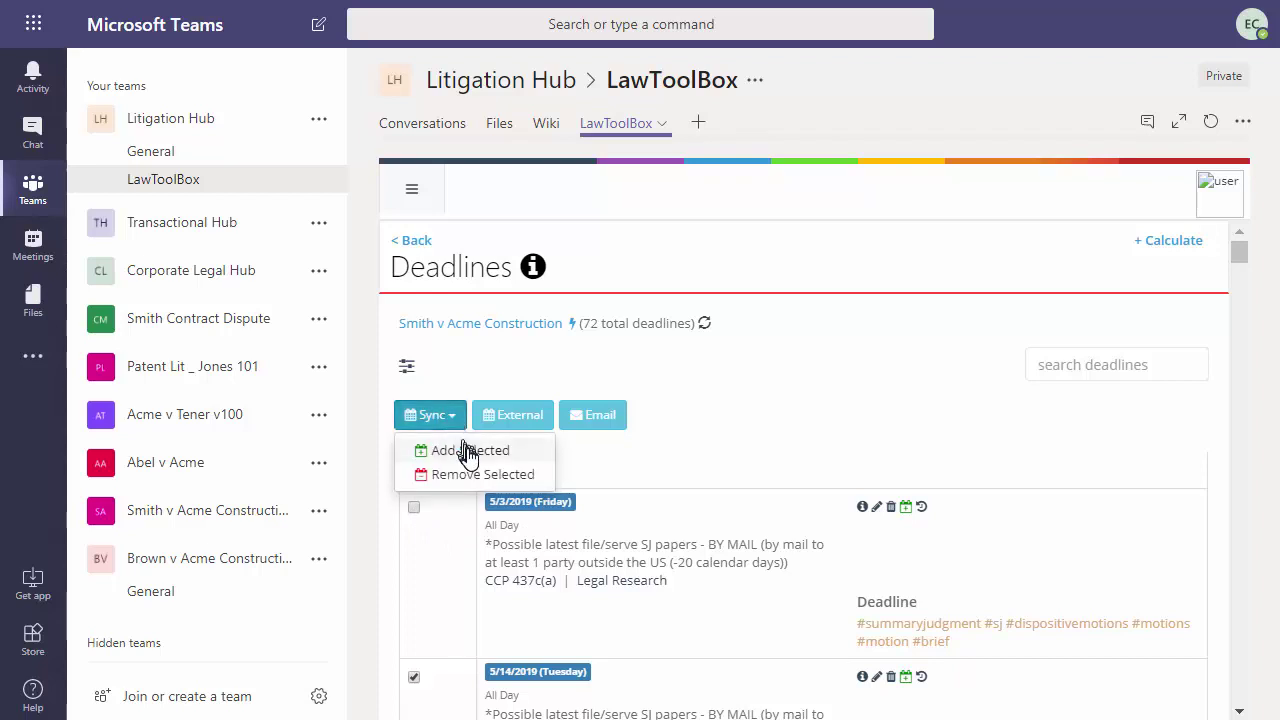
left_click(469, 452)
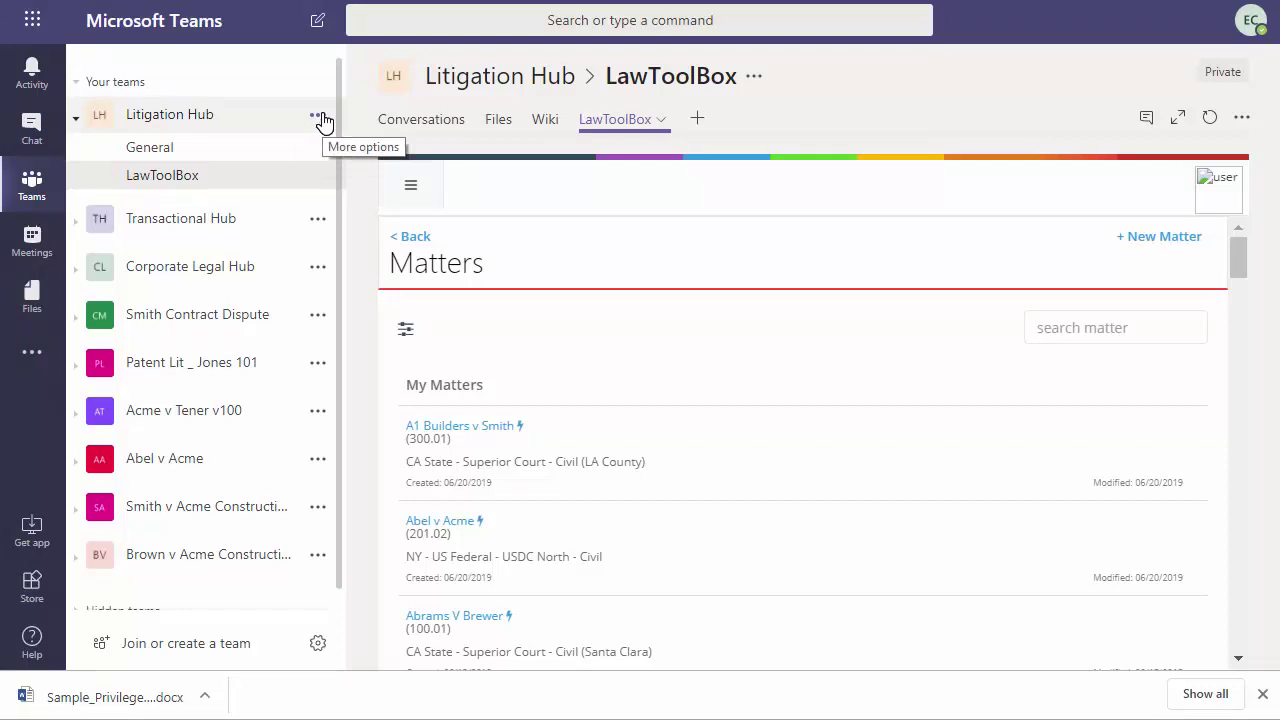
Step: Create a channel named NetDocs in the Litigation Hub team
left_click(318, 117)
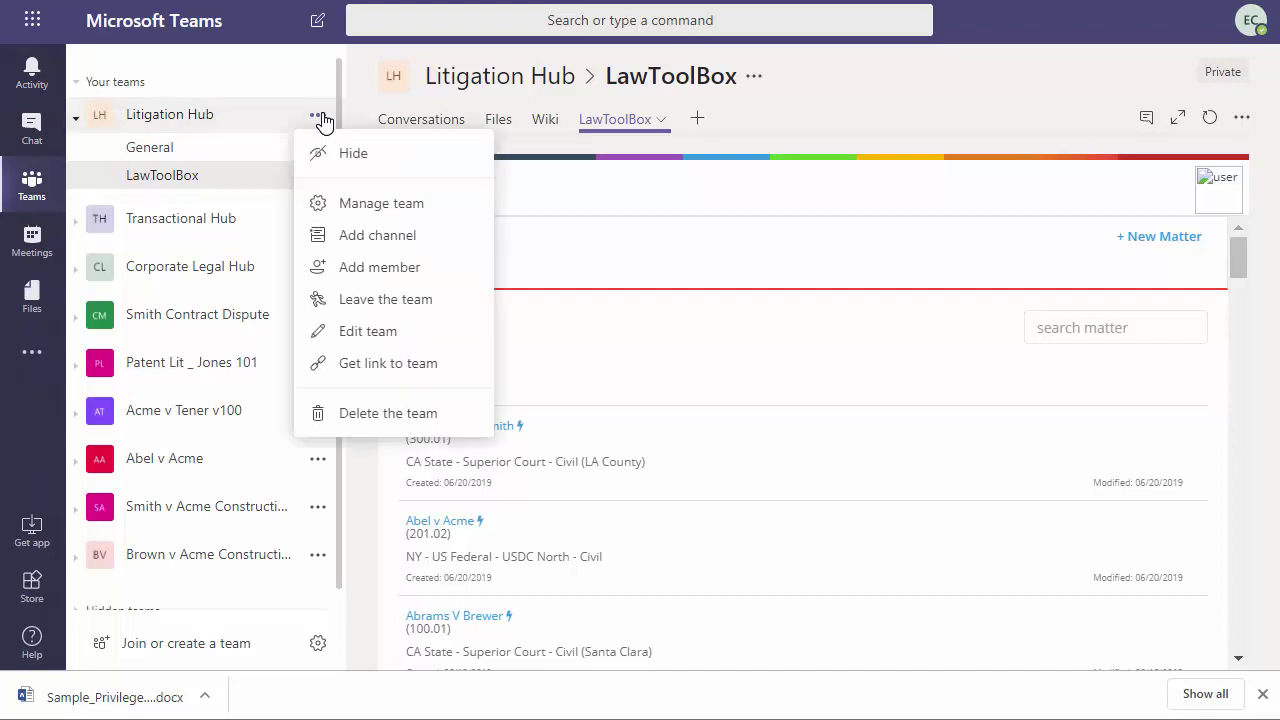
left_click(355, 235)
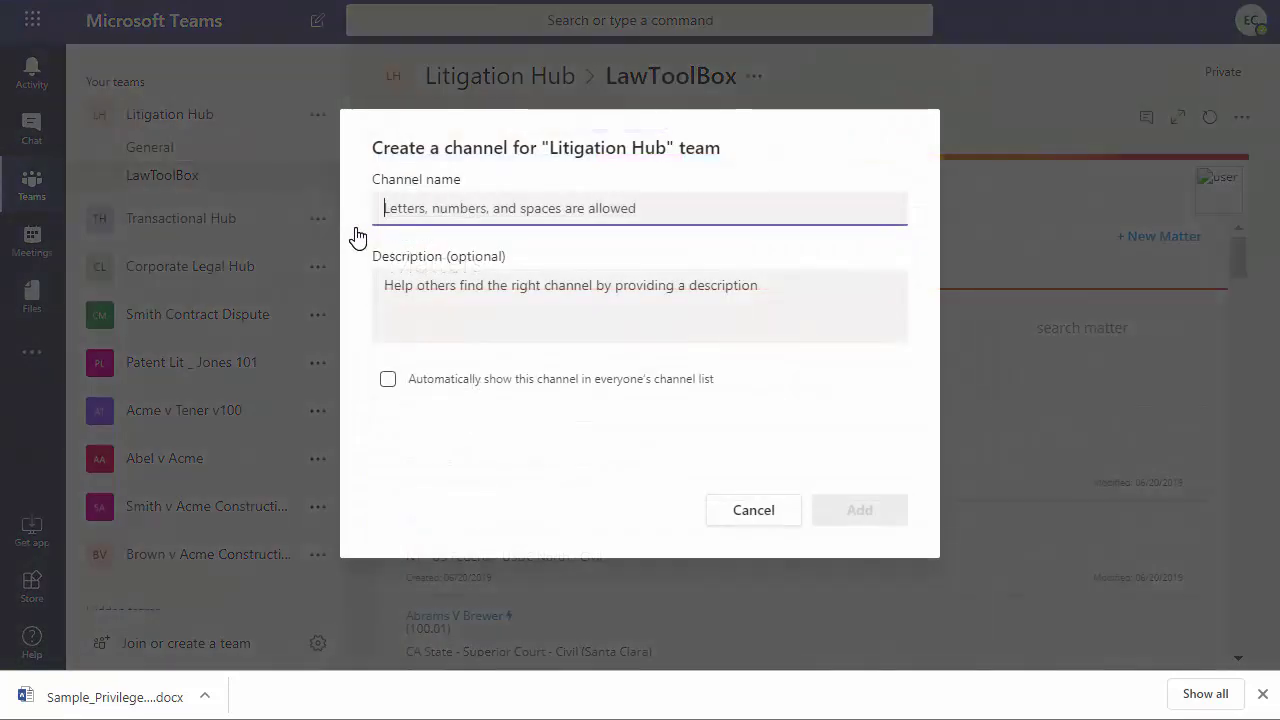
type("NetDocs")
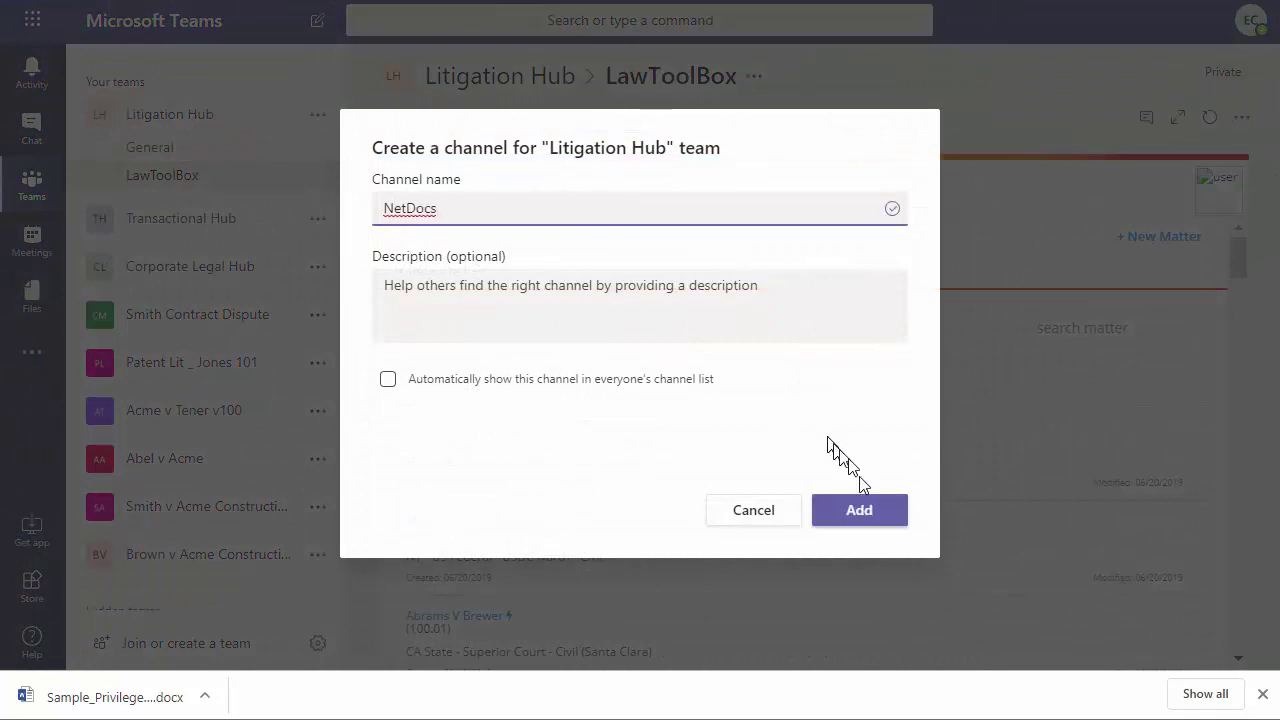
left_click(866, 515)
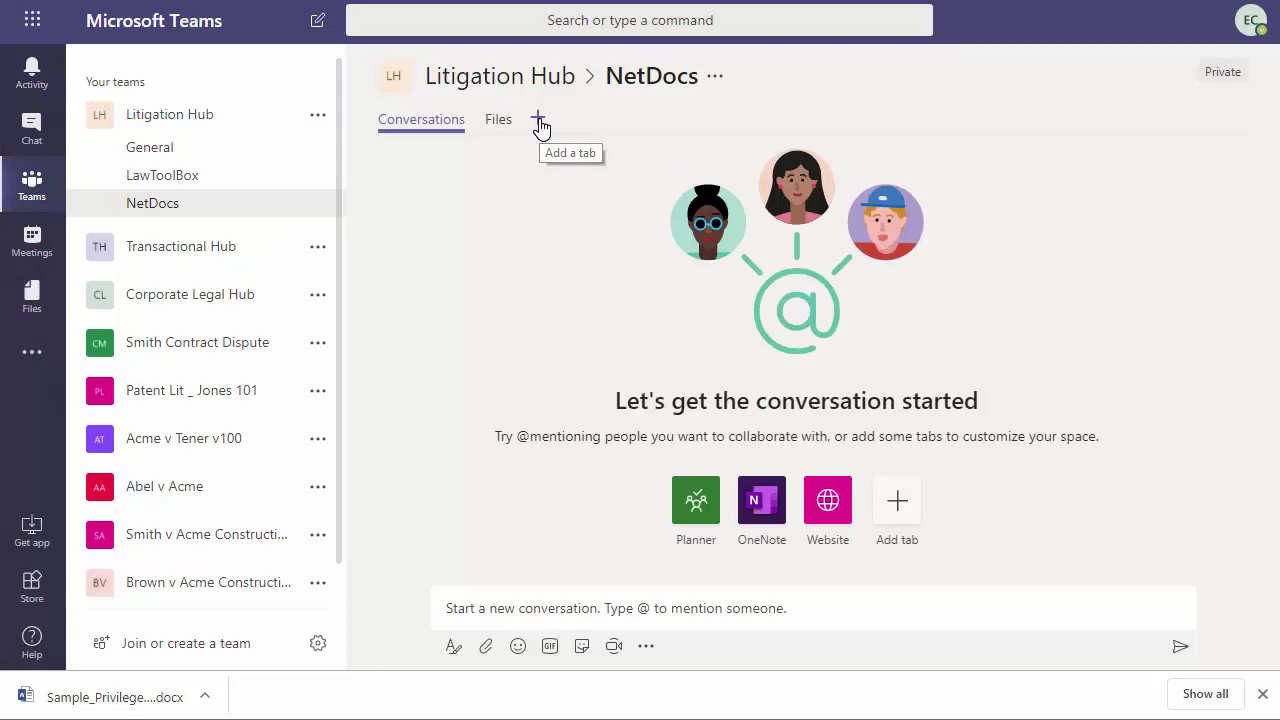
Step: Add a website tab named NetDocs with the pasted NetDocuments URL to the channel
left_click(539, 121)
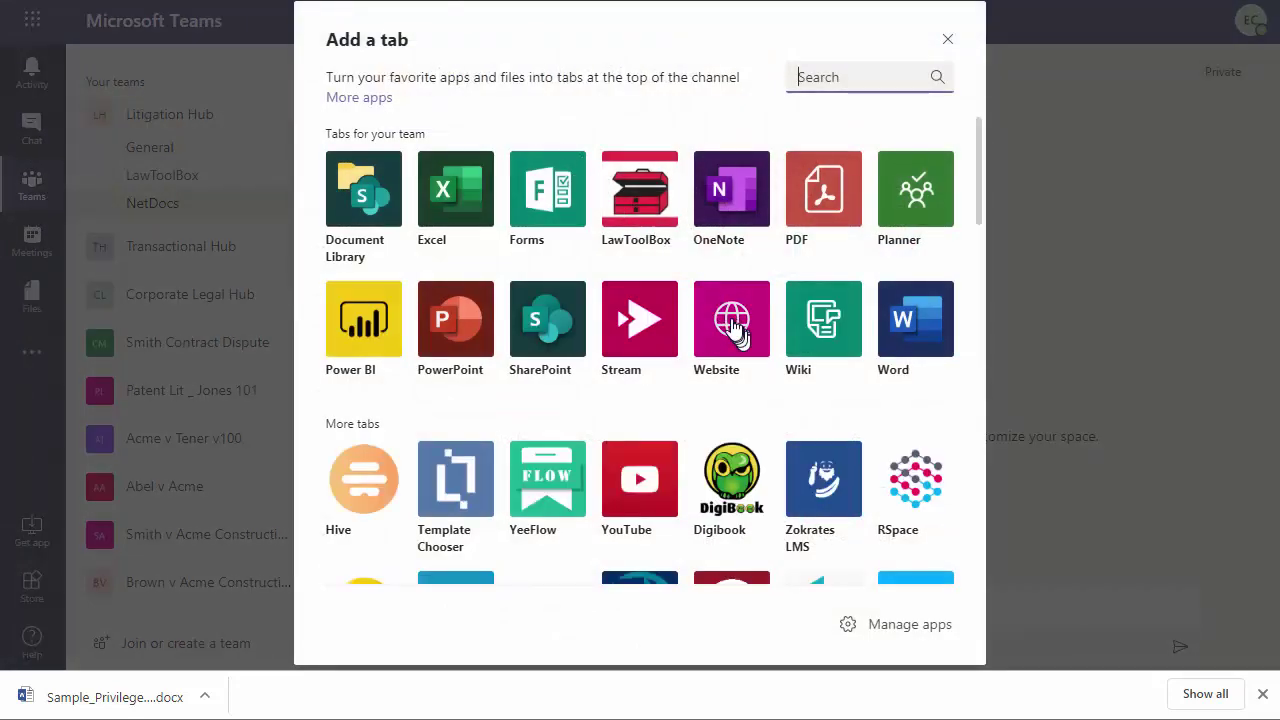
left_click(731, 322)
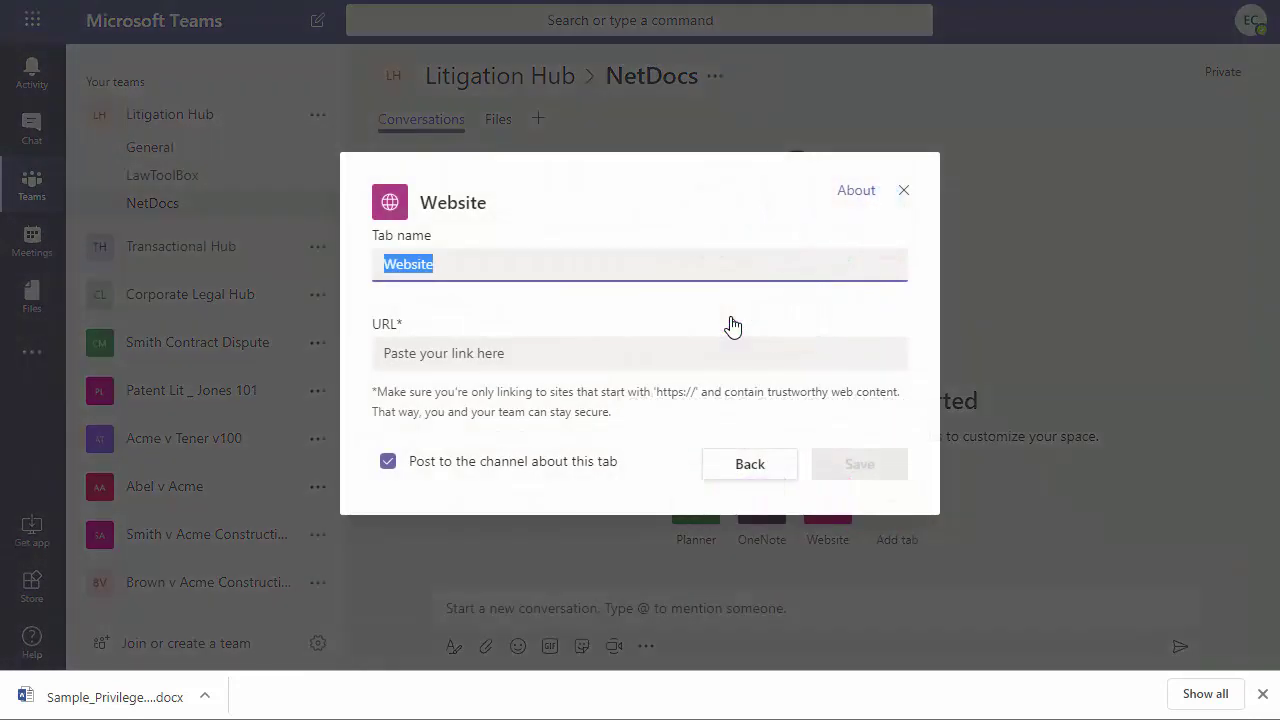
type("NetD")
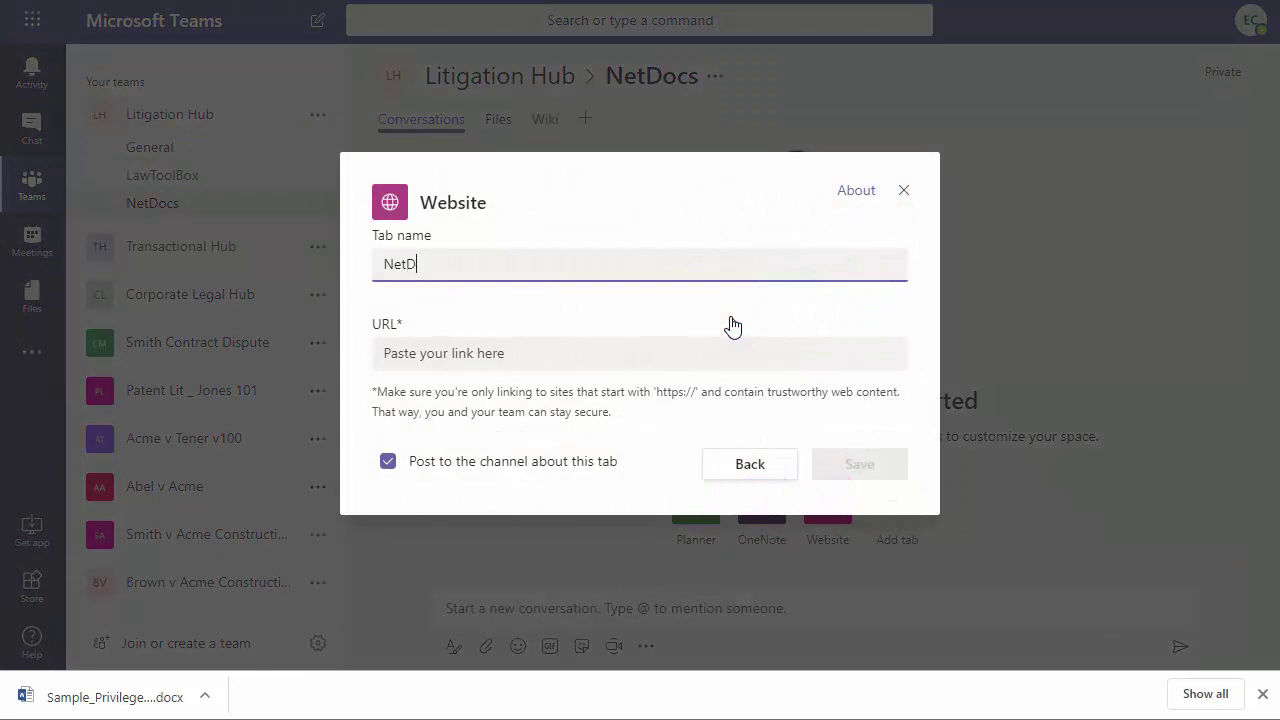
type("ocs")
left_click(655, 356)
key("ctrl+v")
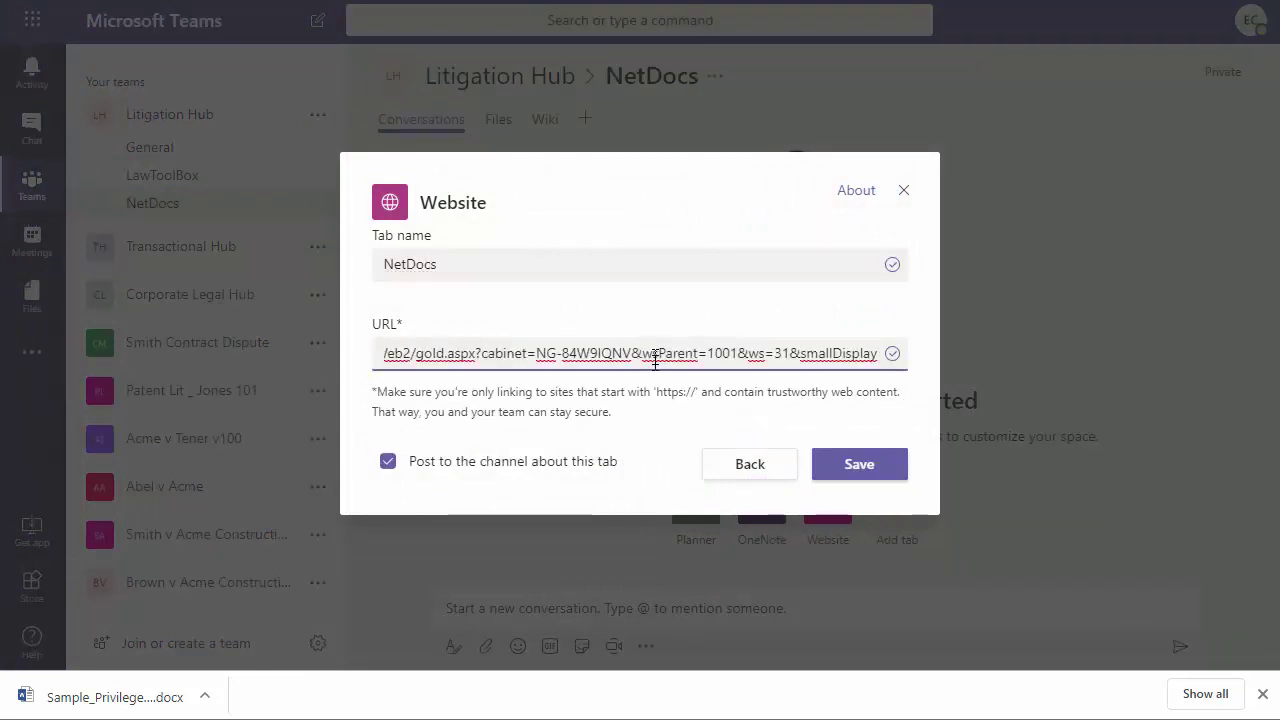
left_click(846, 472)
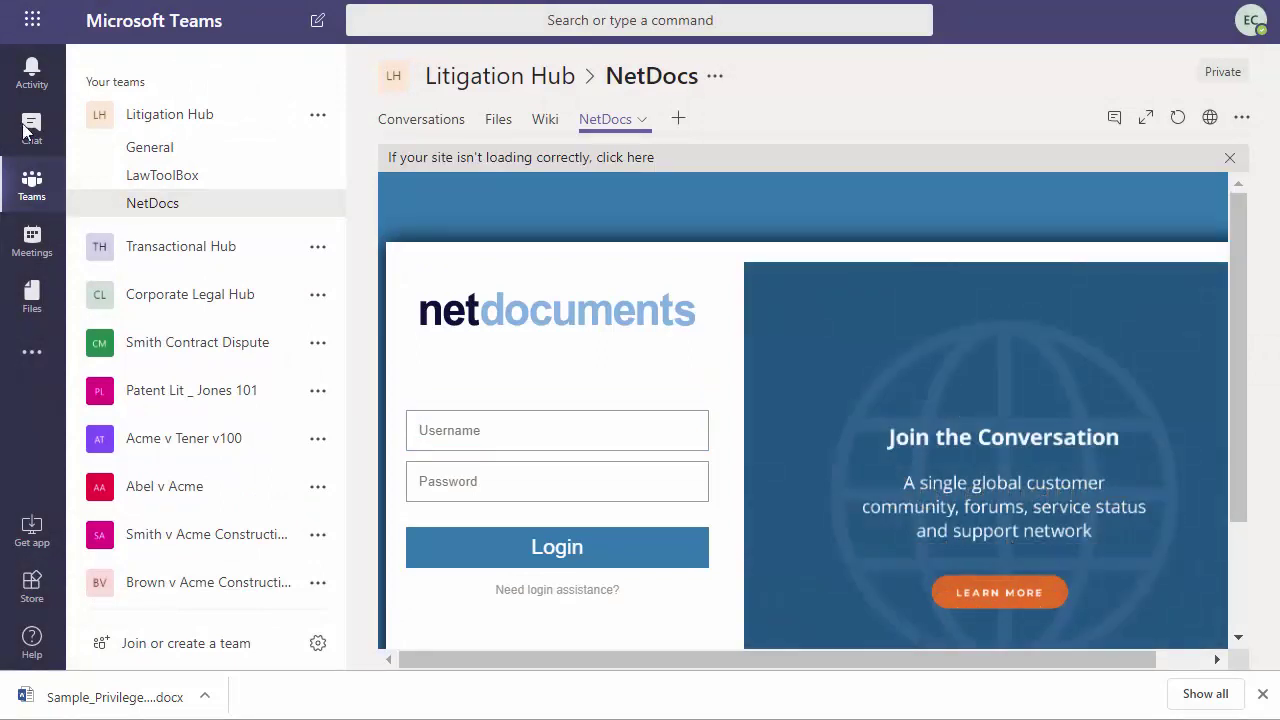
Step: Add a channel named Billing to the Litigation Hub team
left_click(315, 118)
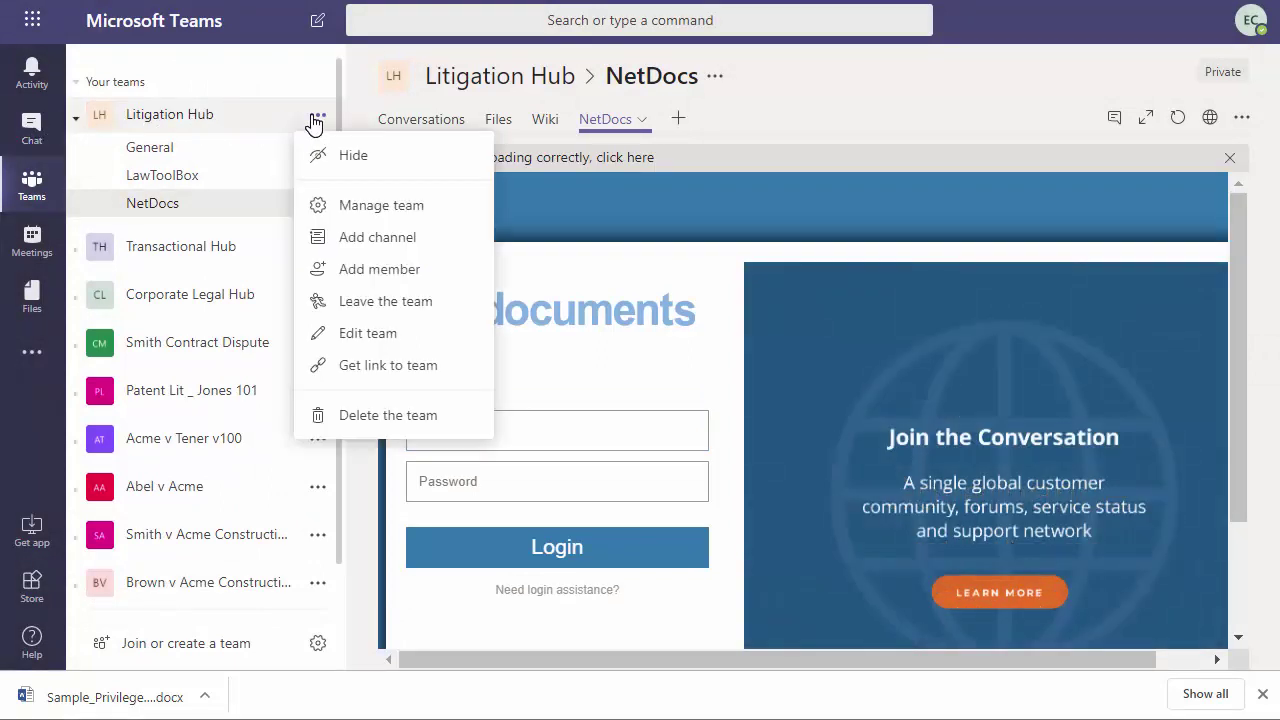
left_click(360, 238)
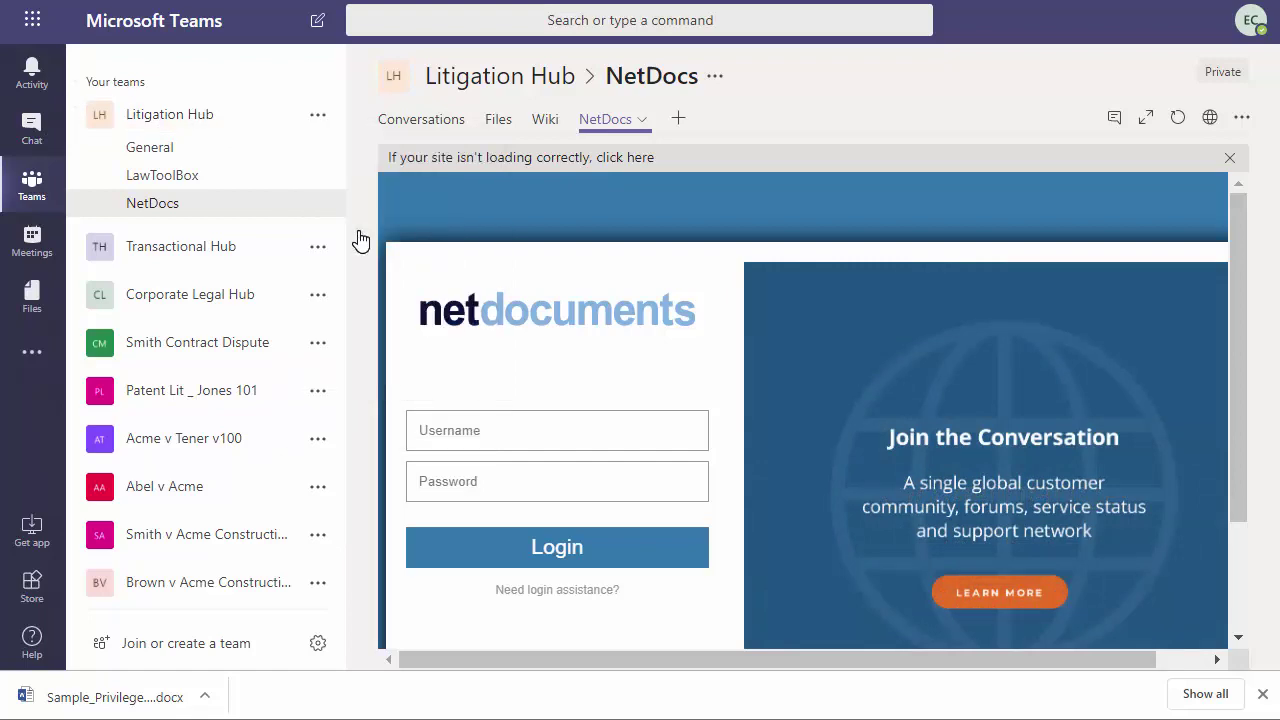
type("Billing")
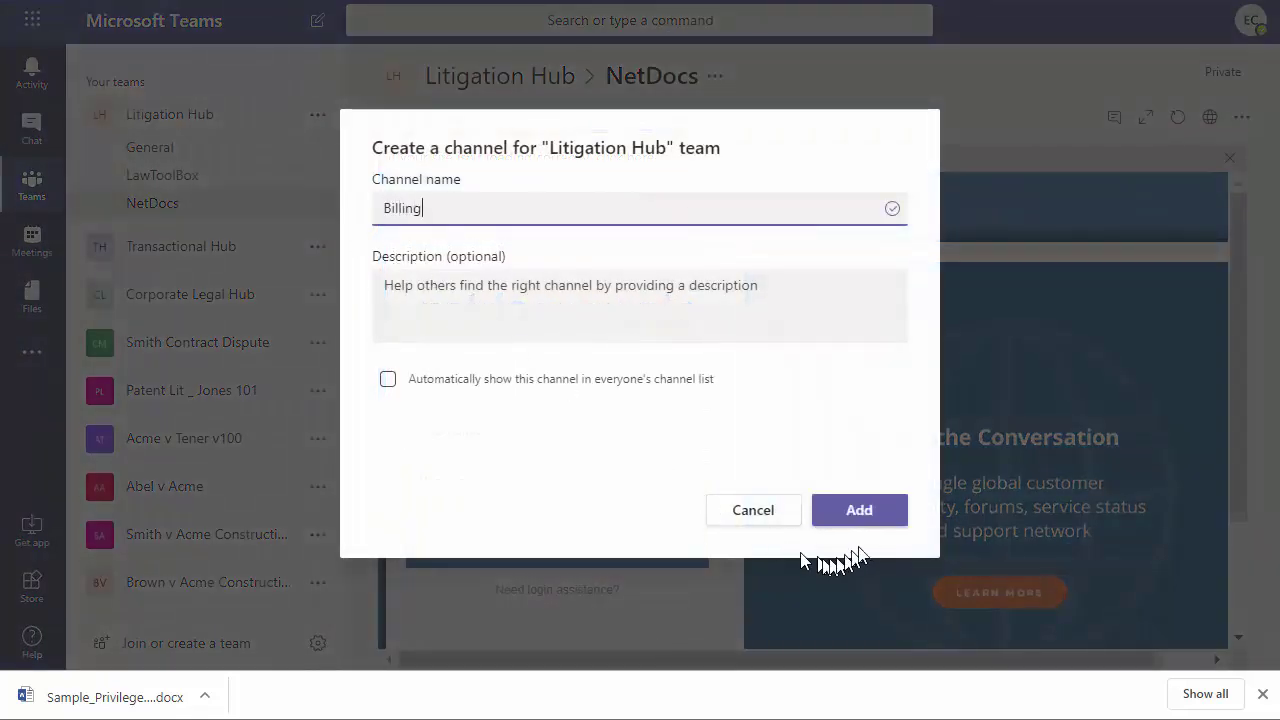
left_click(864, 512)
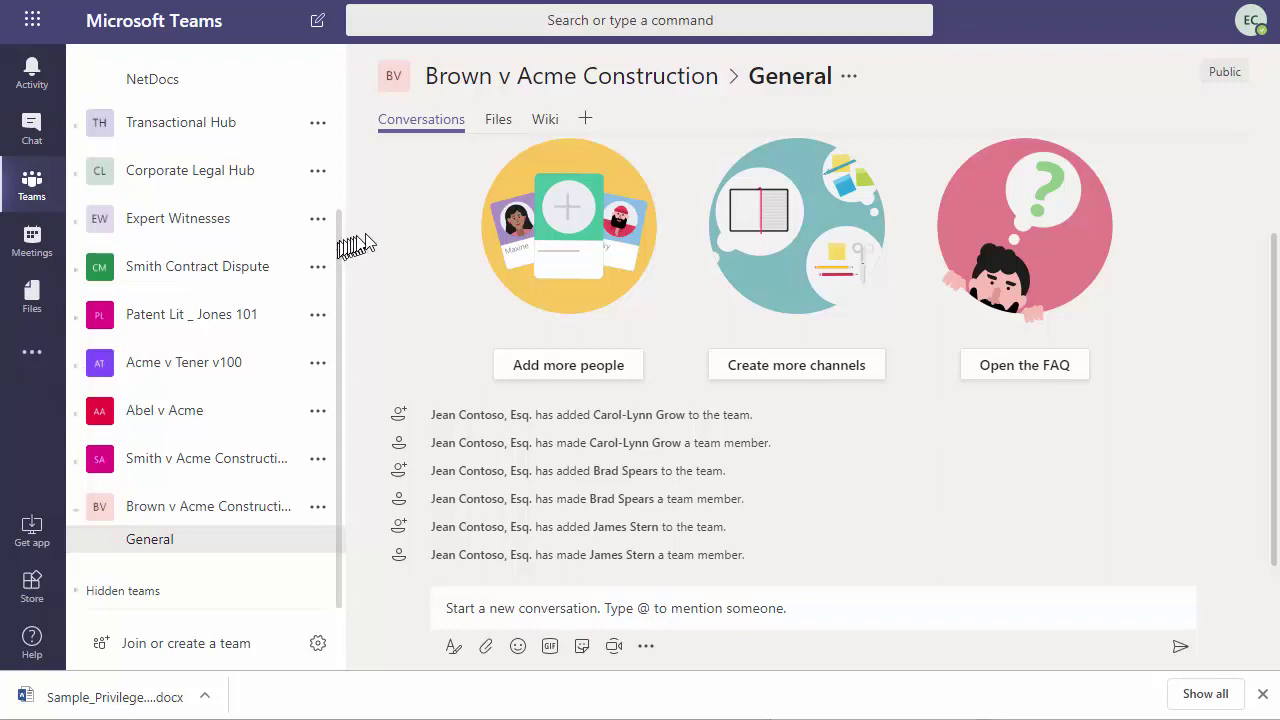
Step: Open the Brown v Acme Construction General channel's files in SharePoint
left_click(500, 121)
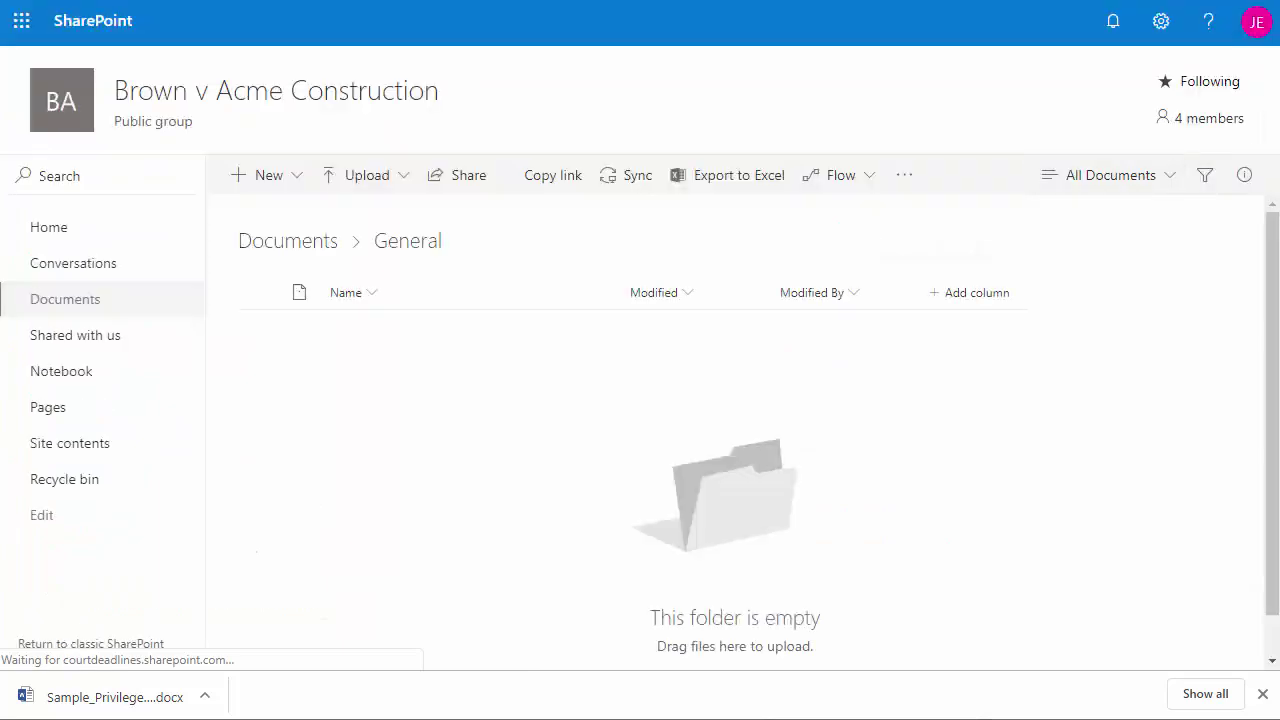
Step: Drag all eight Commercial_Litigation_Template items into the SharePoint General documents folder
key("alt+Tab")
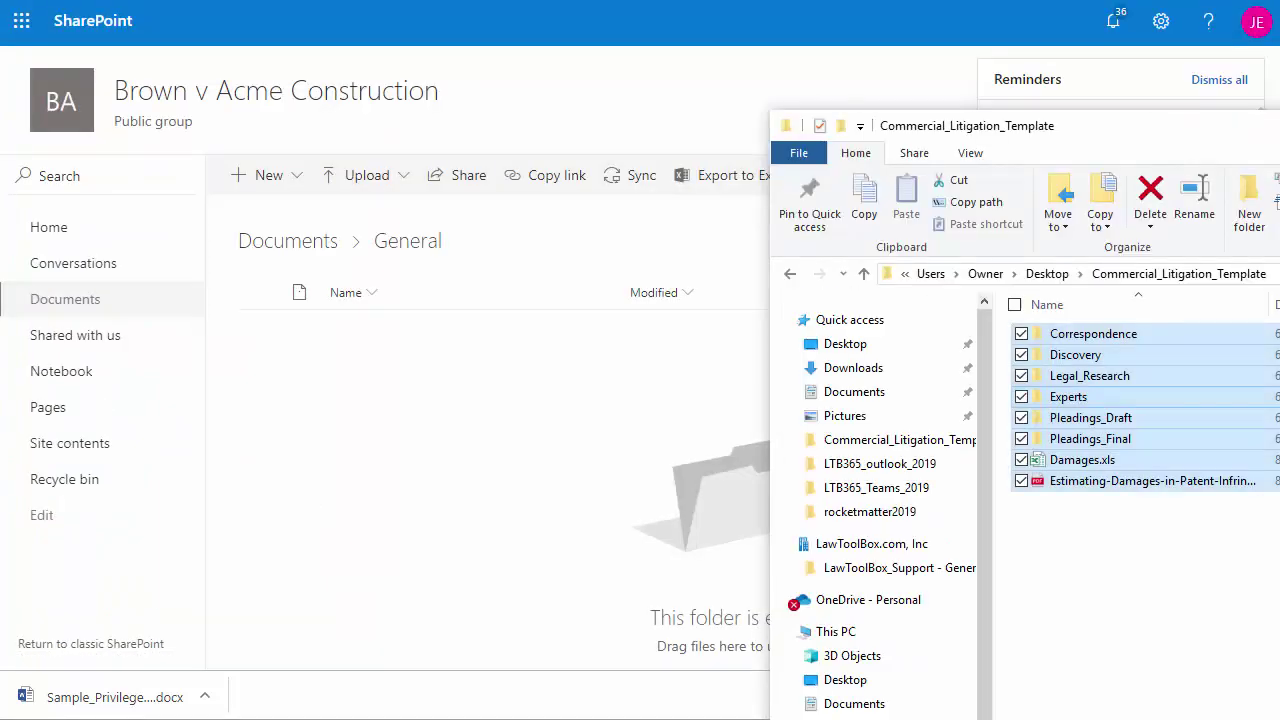
left_click_drag(1140, 378, 660, 488)
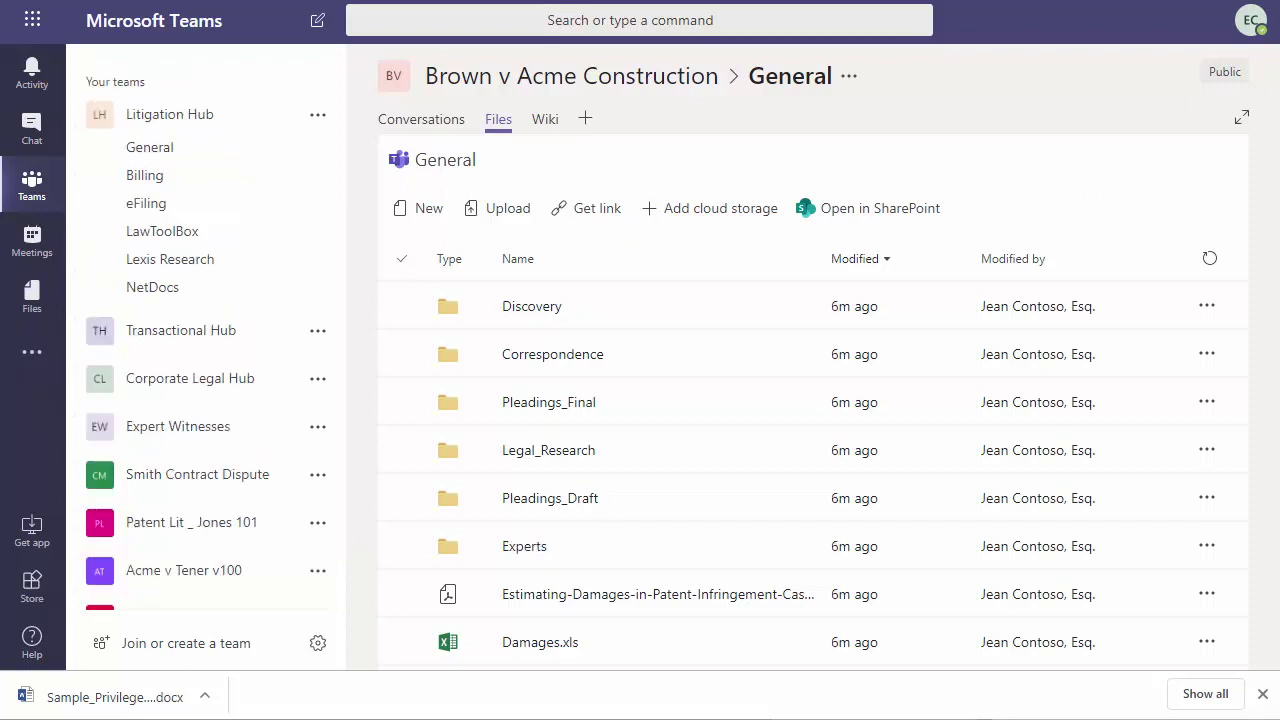
Step: Pin Sample_Privilege_log.docx from the Discovery folder as a tab in the General channel
left_click(528, 320)
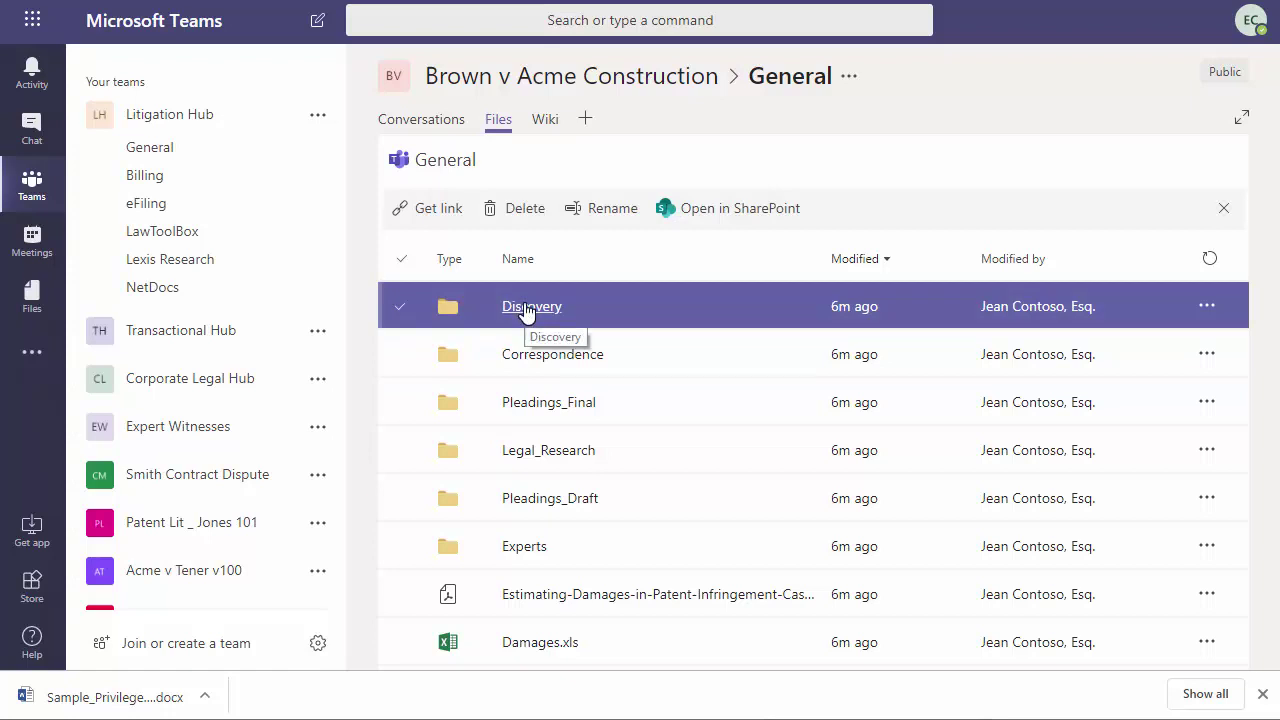
left_click(527, 310)
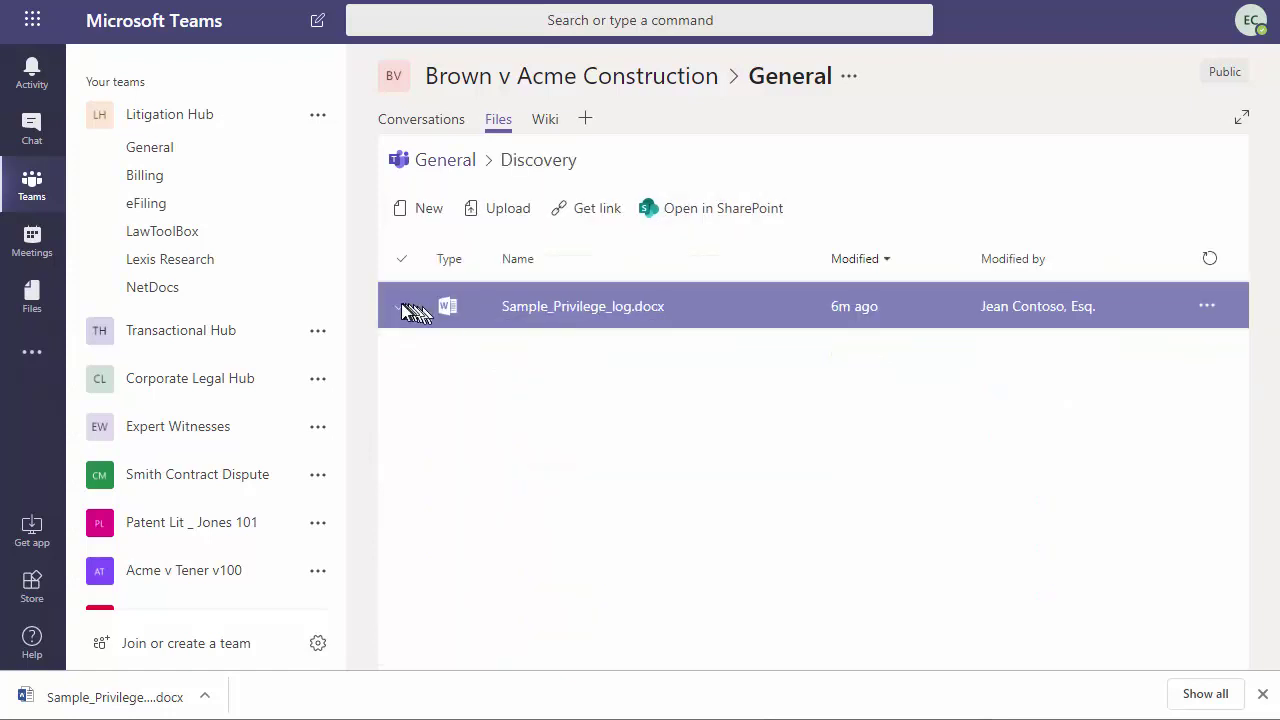
left_click(400, 306)
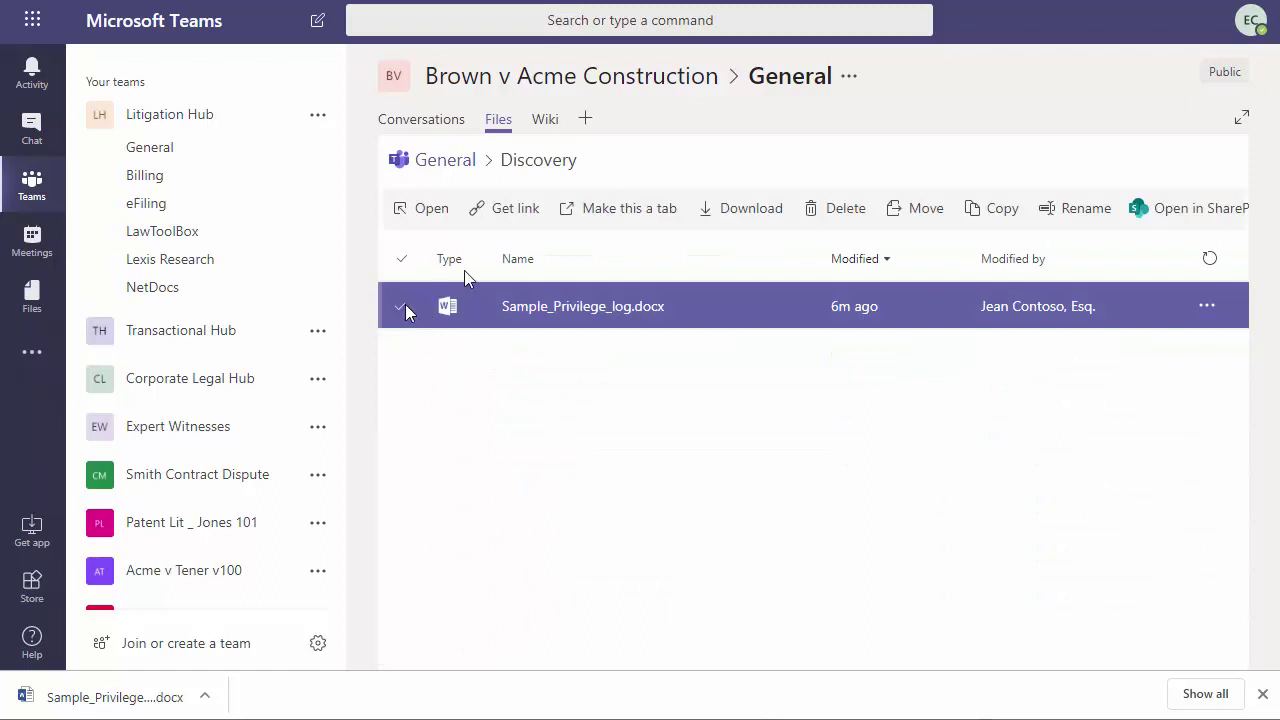
left_click(619, 210)
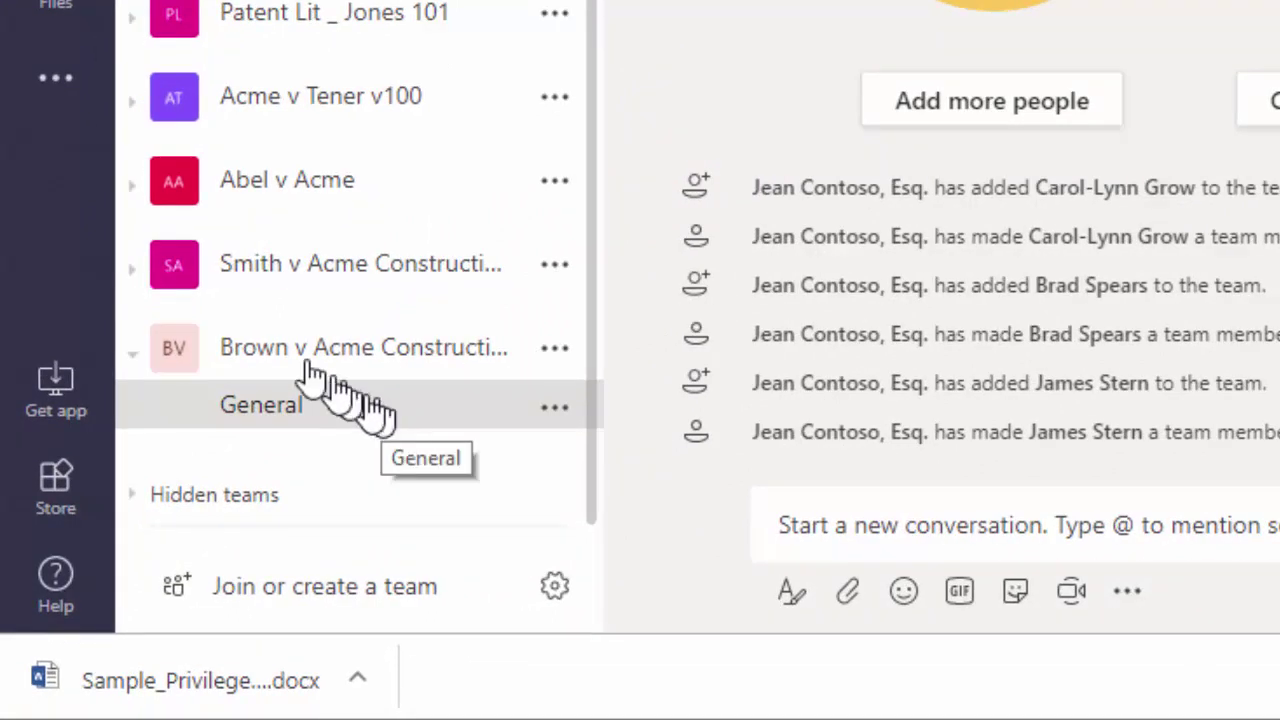
Step: Add a channel named 'Calls, Emails, Meetings' to the Brown v Acme Construction team
left_click(138, 284)
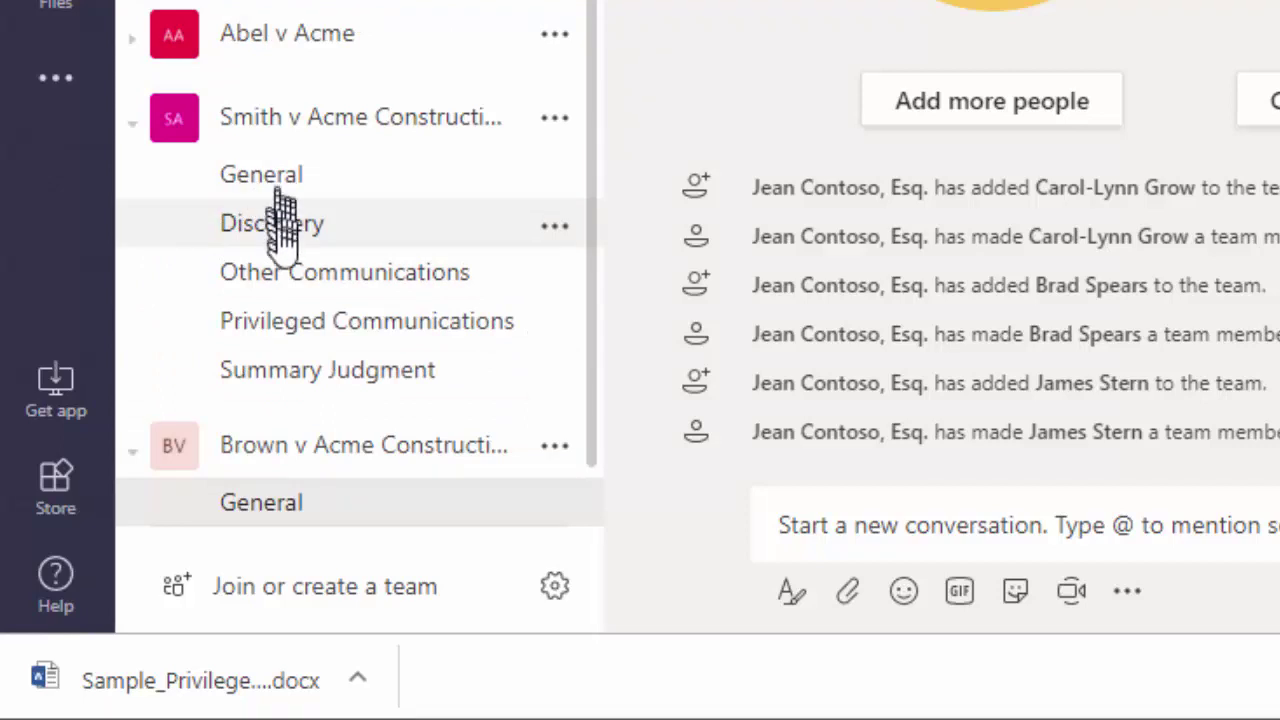
left_click(140, 117)
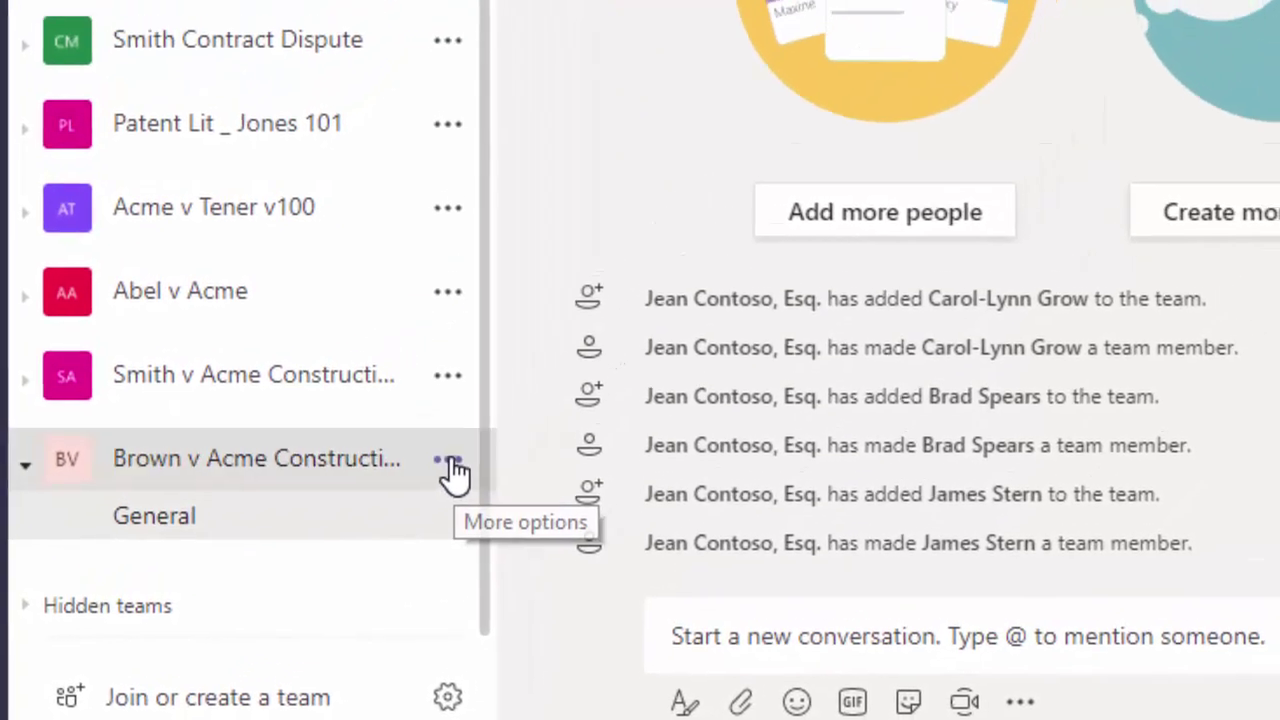
left_click(510, 398)
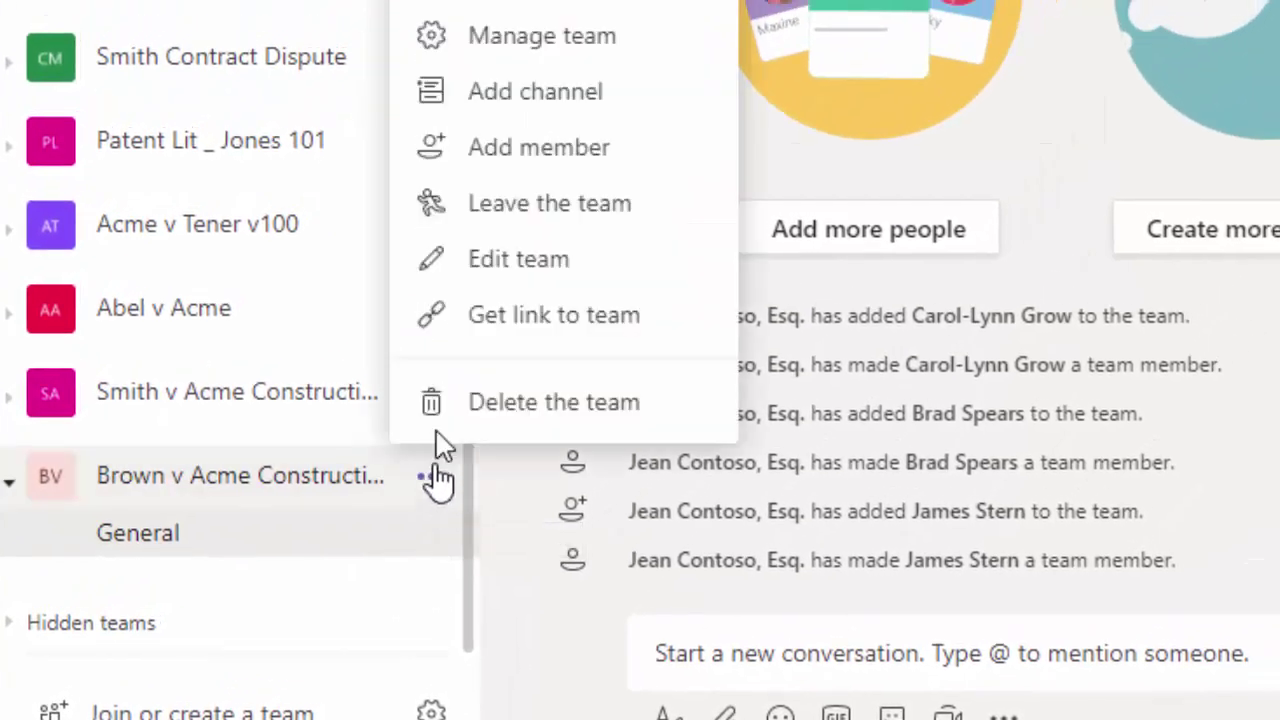
left_click(522, 96)
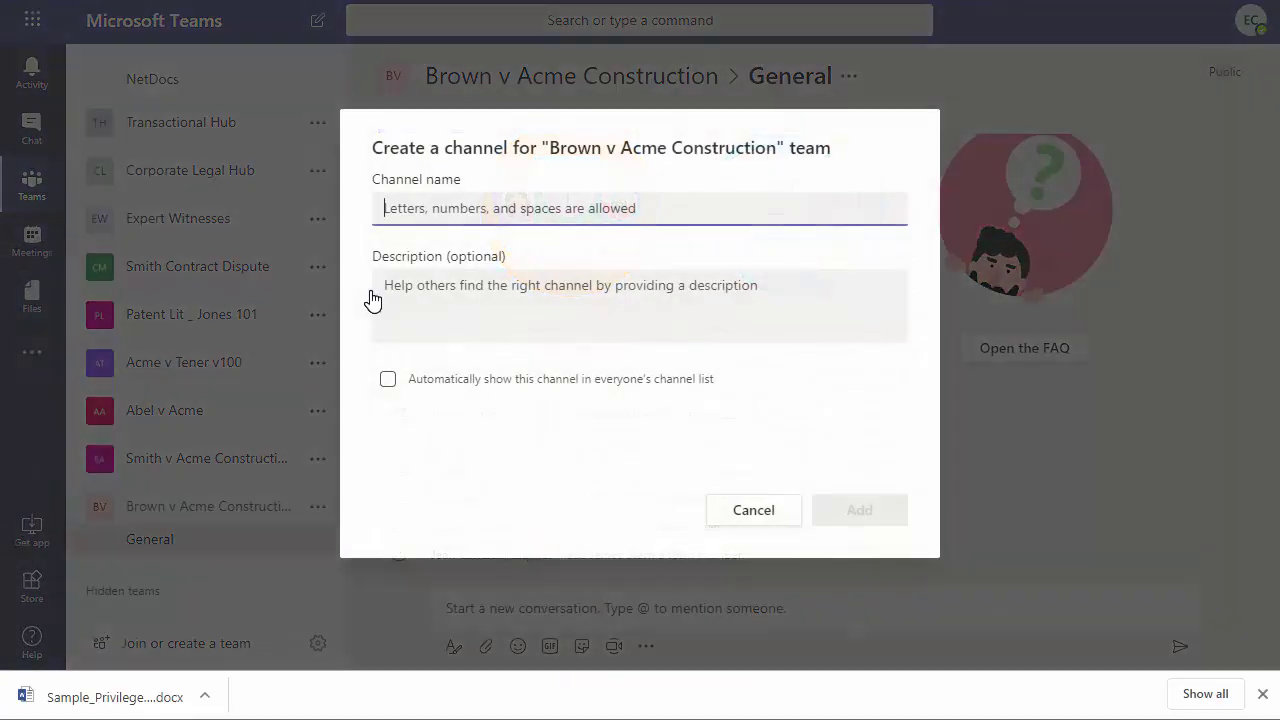
type("Calls, Emails, Meetings")
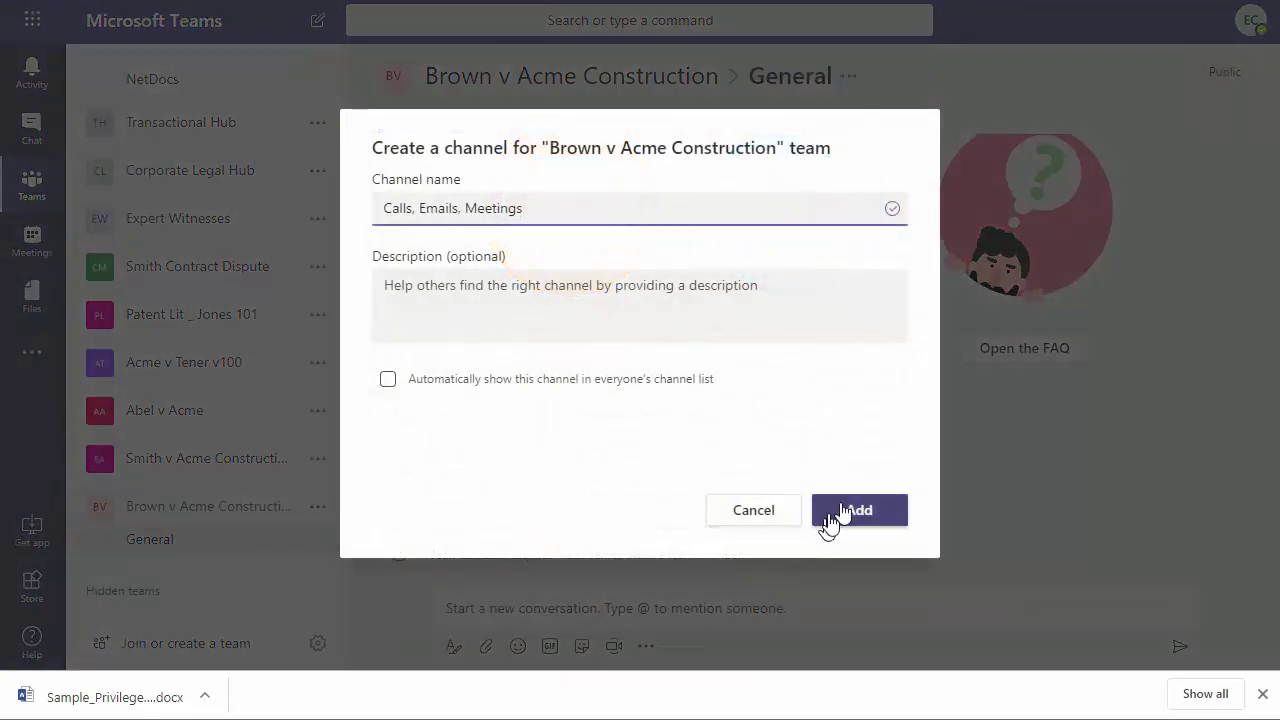
left_click(858, 512)
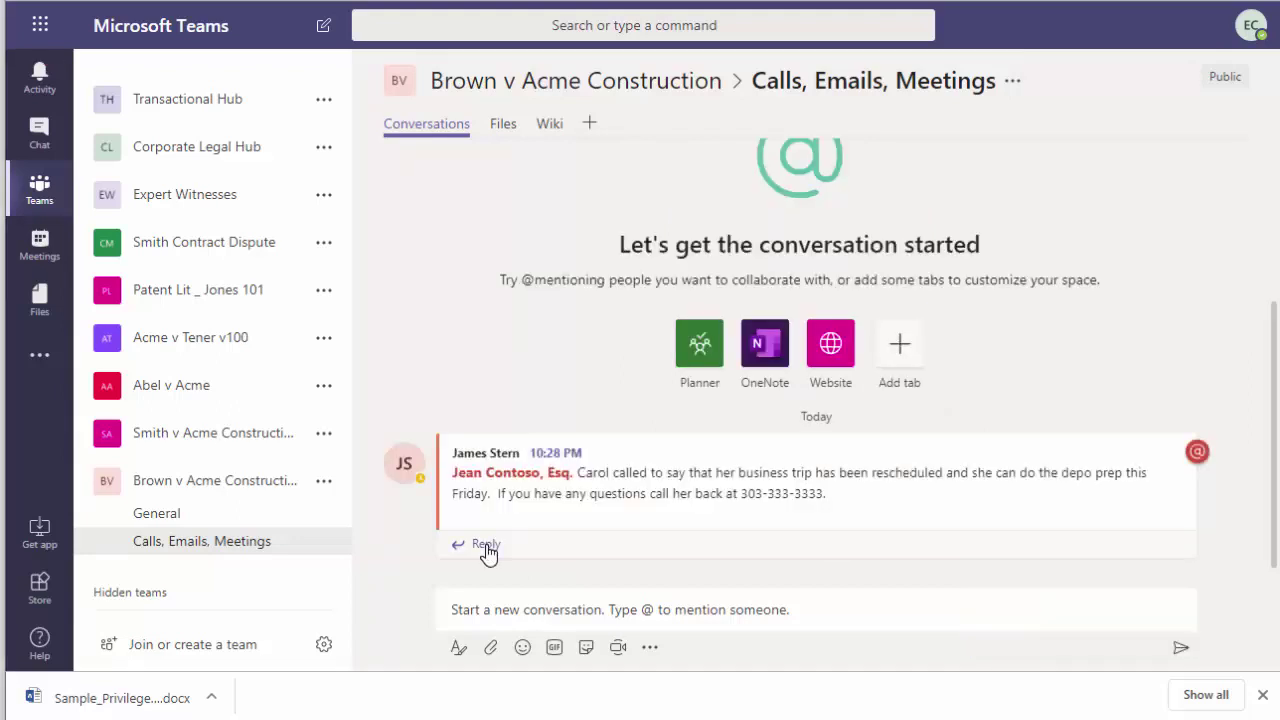
Step: Reply to the depo prep message that you'll contact the client to schedule it this Friday
left_click(486, 544)
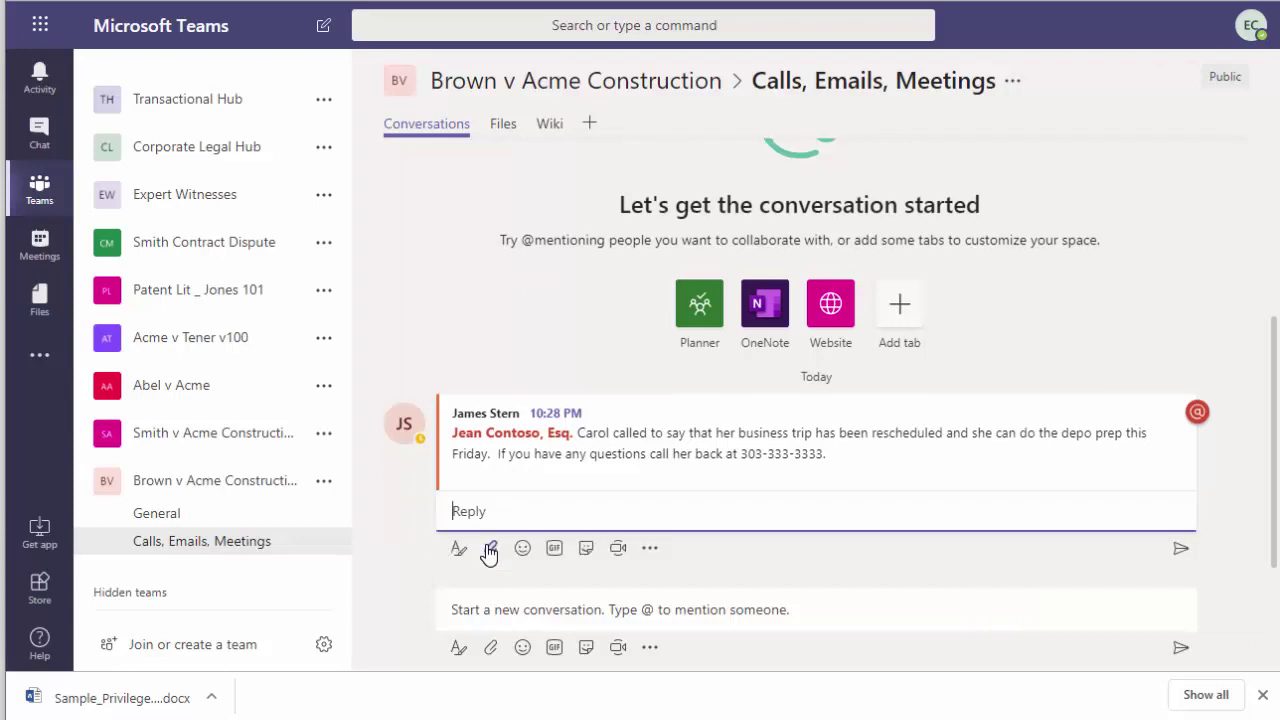
type("Thx.  I'll contact Carol to schedule for this friday")
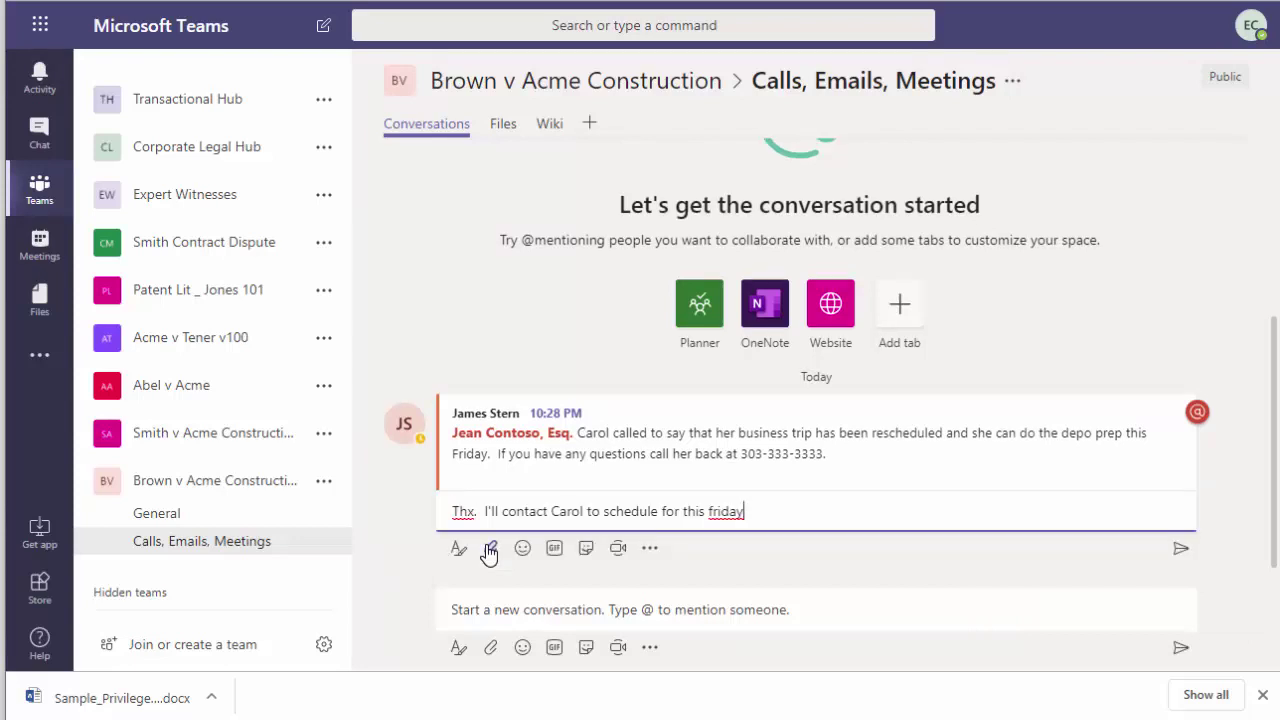
key("Return")
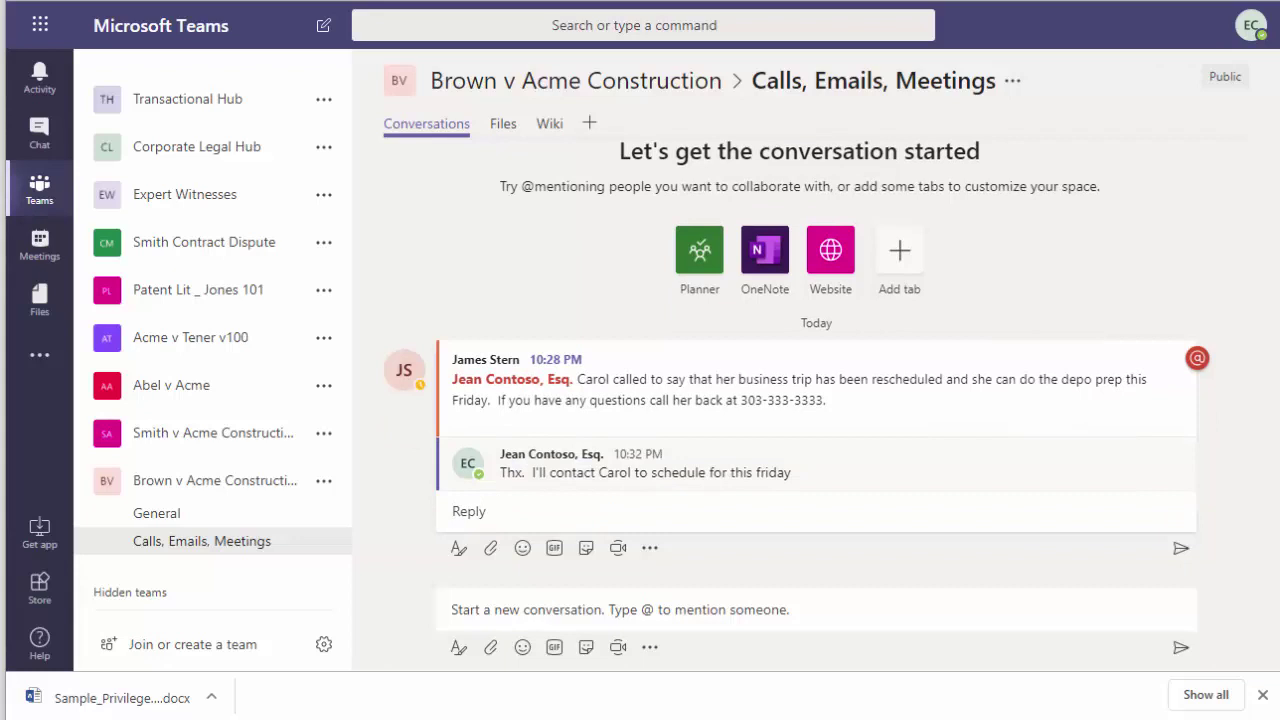
Step: Copy the Calls, Emails, Meetings channel's email address
left_click(324, 545)
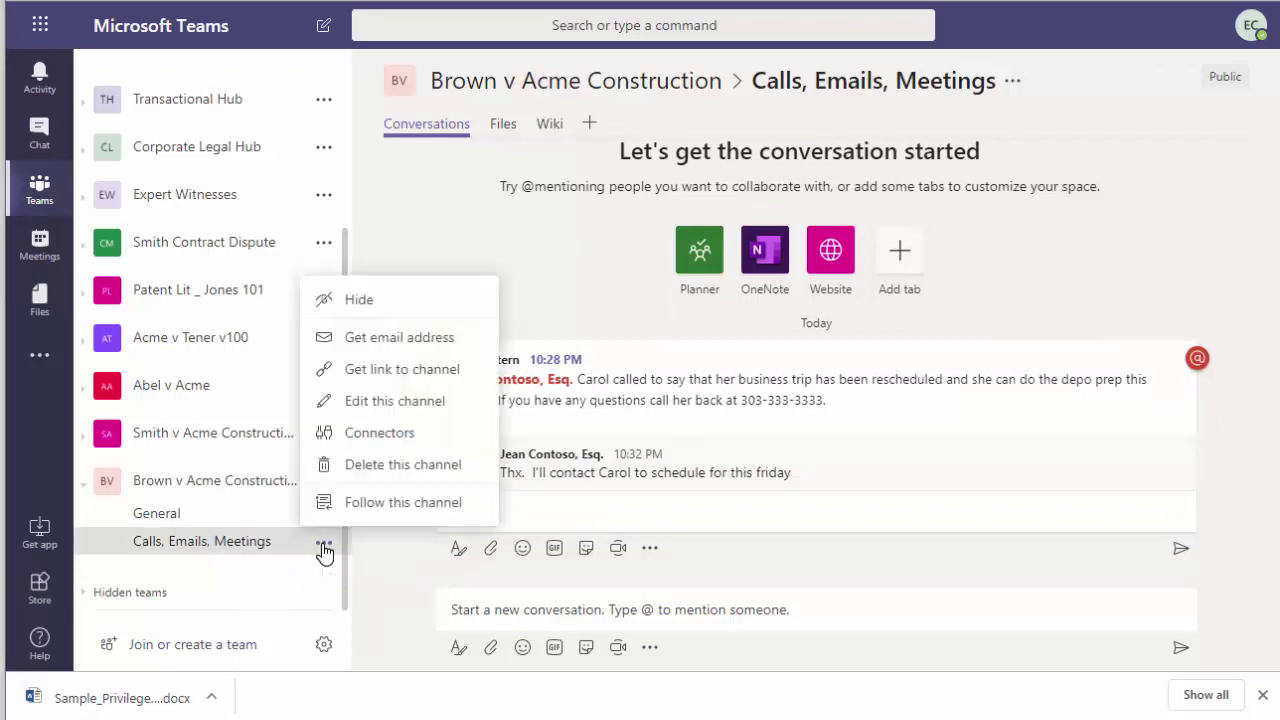
left_click(410, 343)
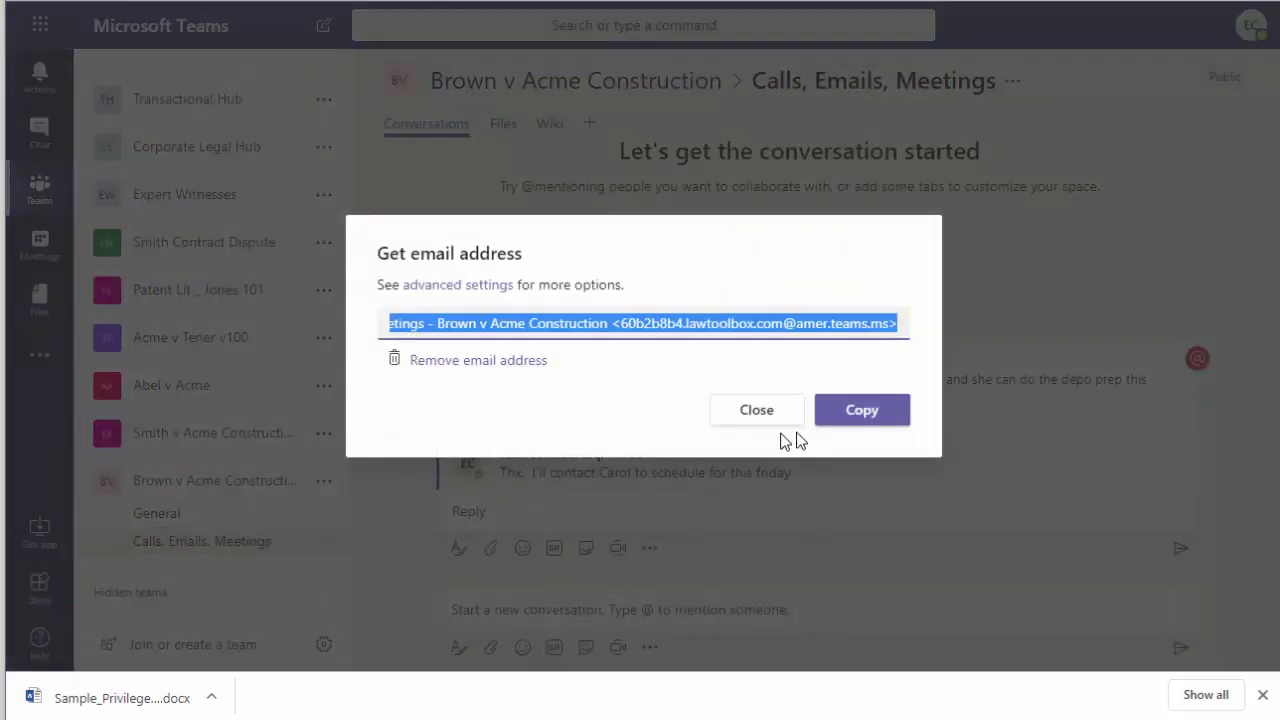
left_click(857, 411)
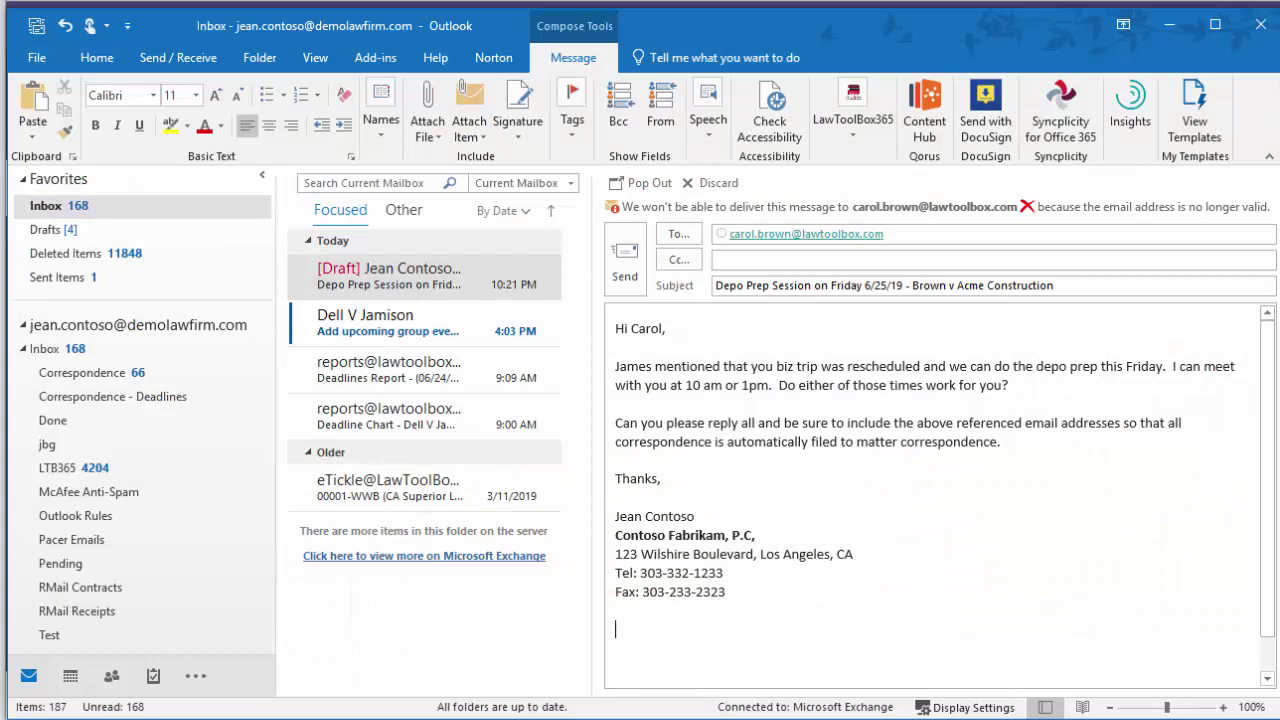
Step: CC the channel's email address and attach Letter to Client - Deposition Strategy BROWN.rtf
left_click(733, 260)
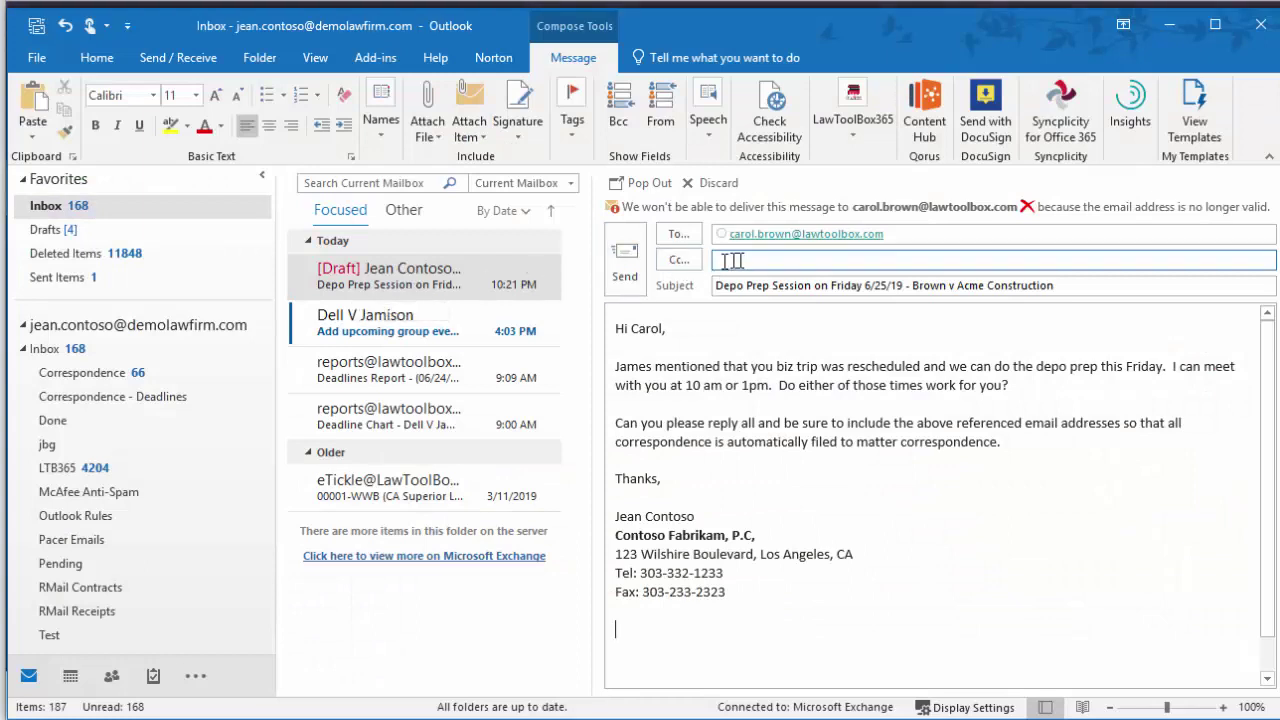
key("ctrl+v")
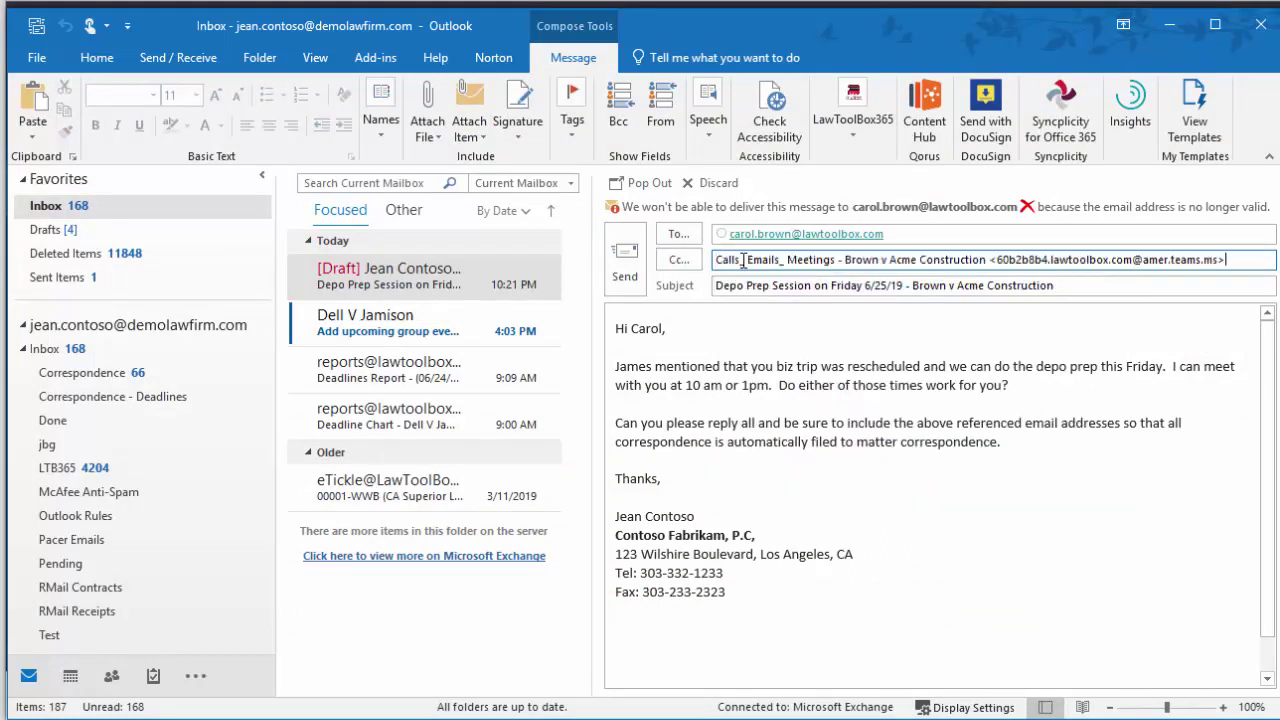
left_click(446, 142)
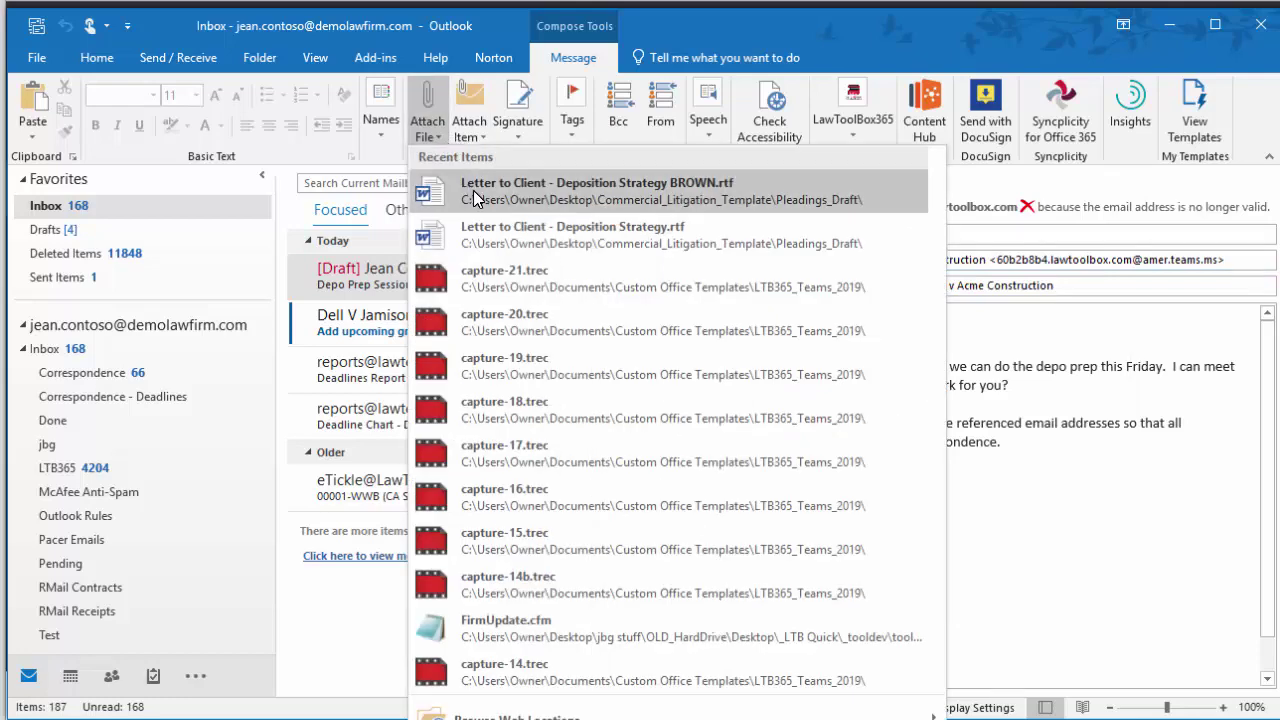
left_click(476, 199)
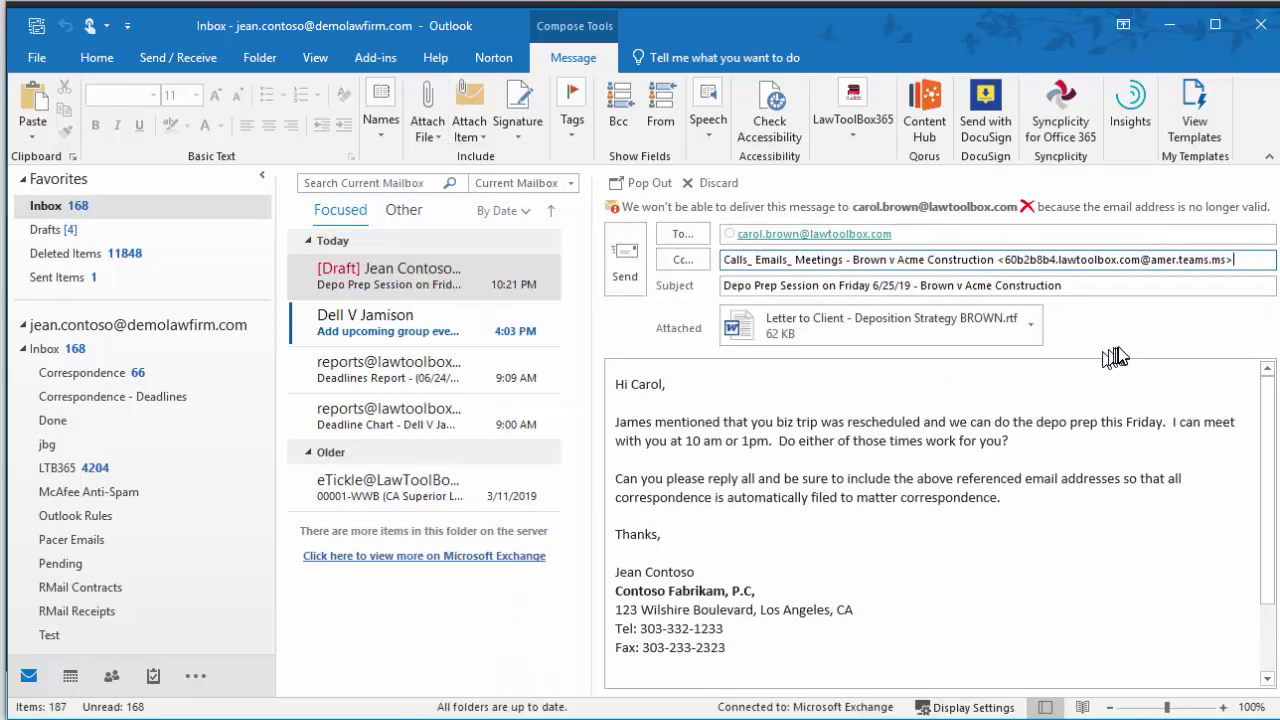
left_click(856, 136)
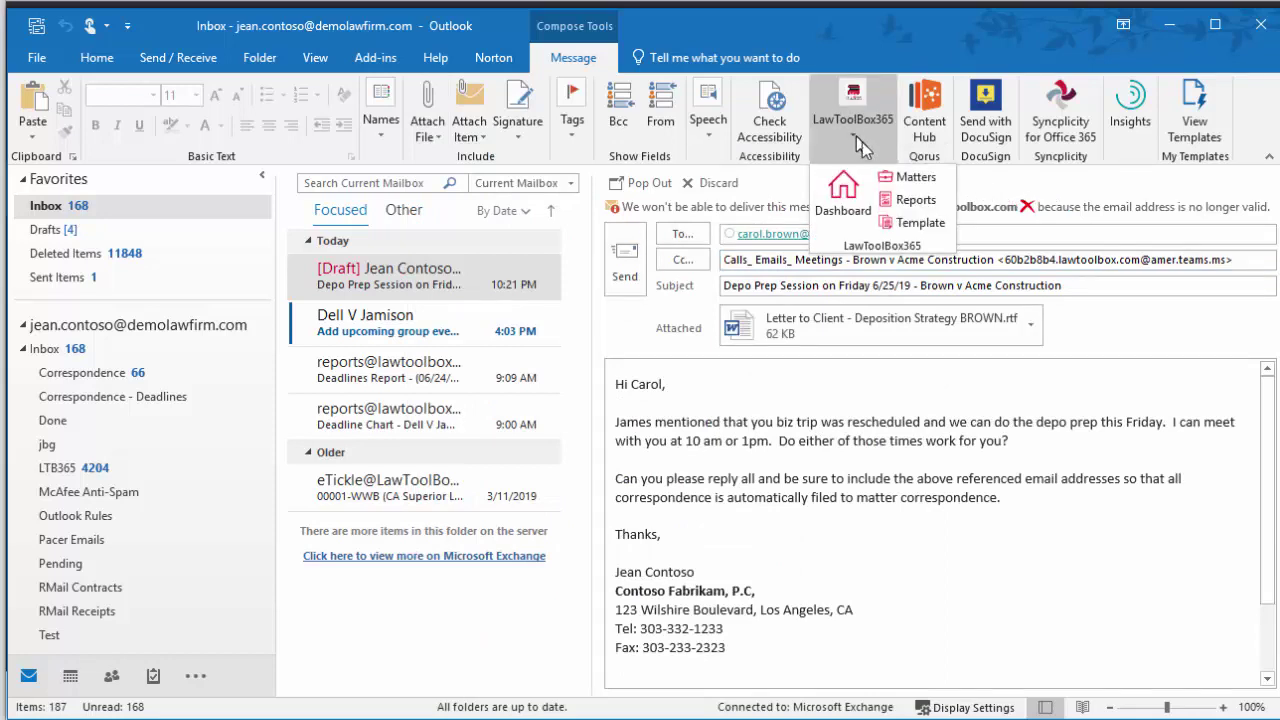
Step: Search LawToolBox365 for 'brown' and insert the Brown v Acme Construction 7-deadline chart below the signature
left_click(914, 180)
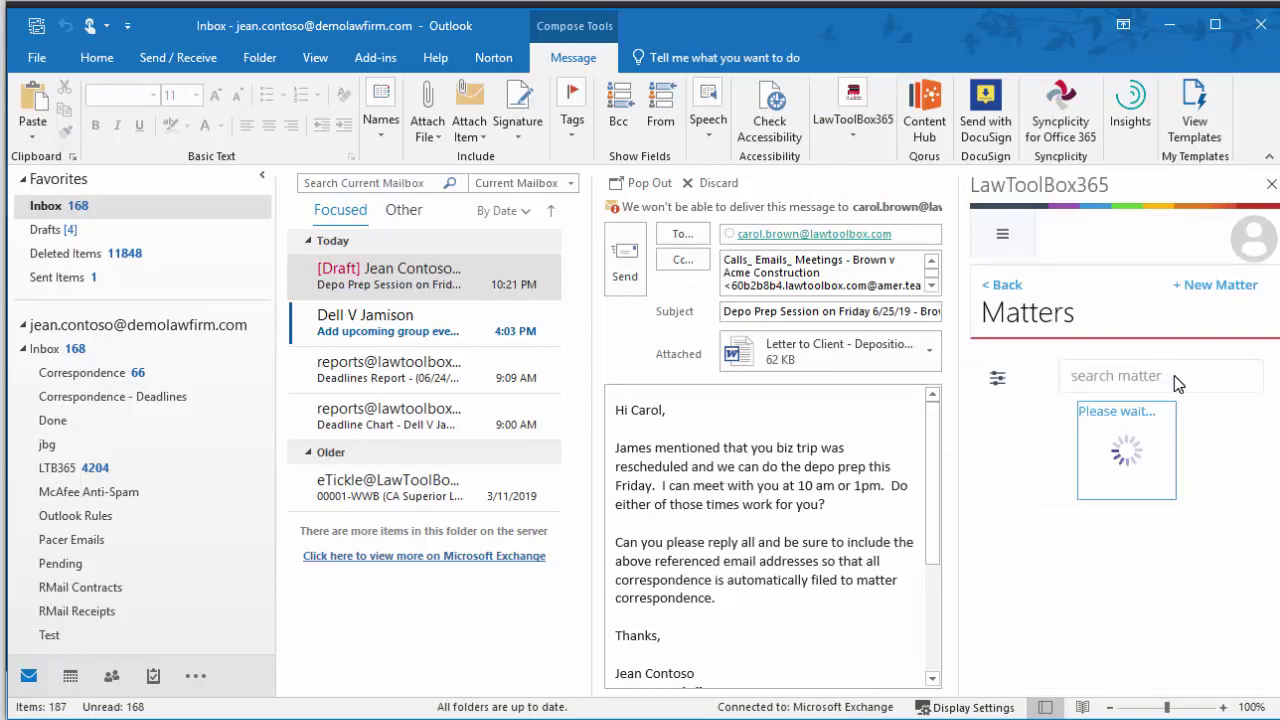
left_click(1178, 380)
type("brown")
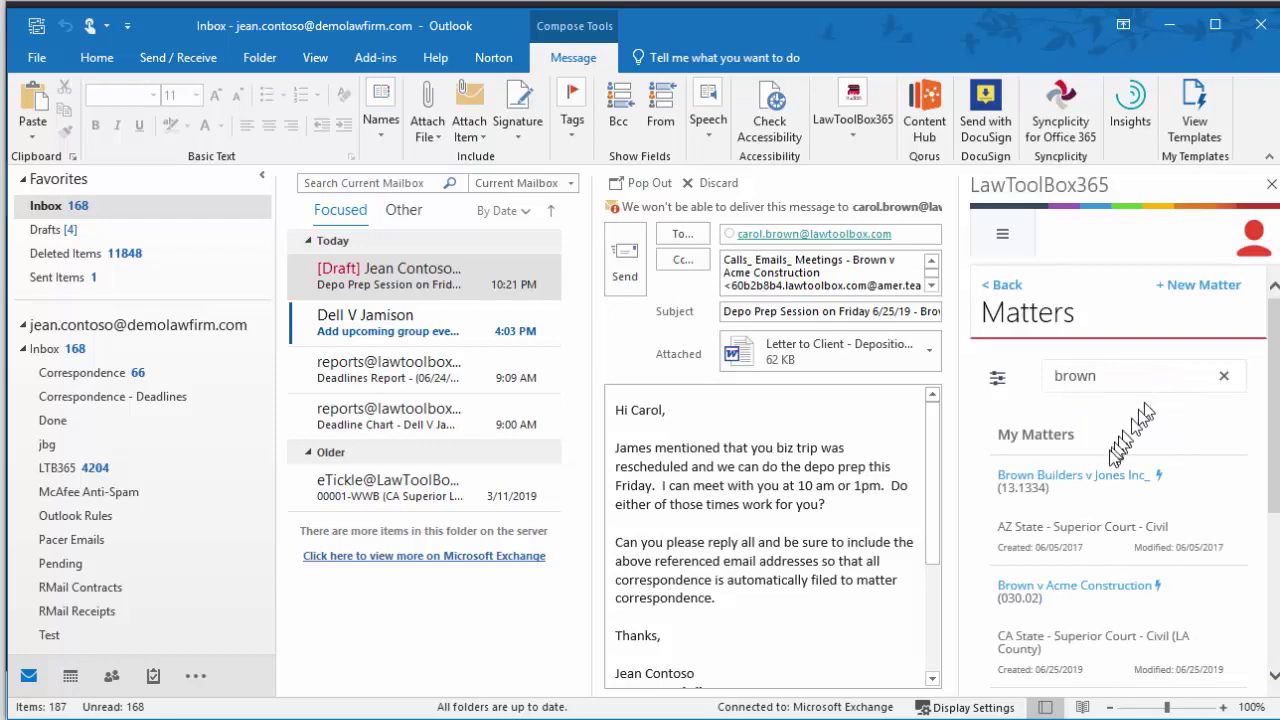
left_click(1080, 591)
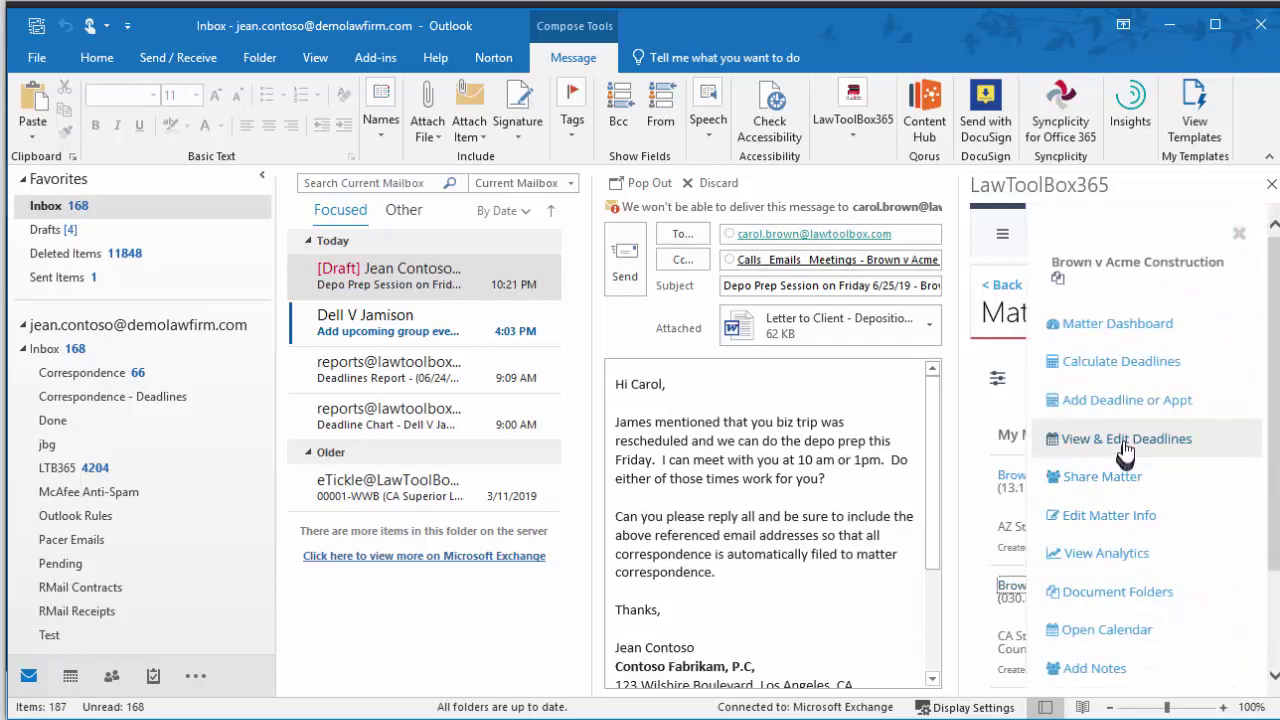
left_click(1124, 440)
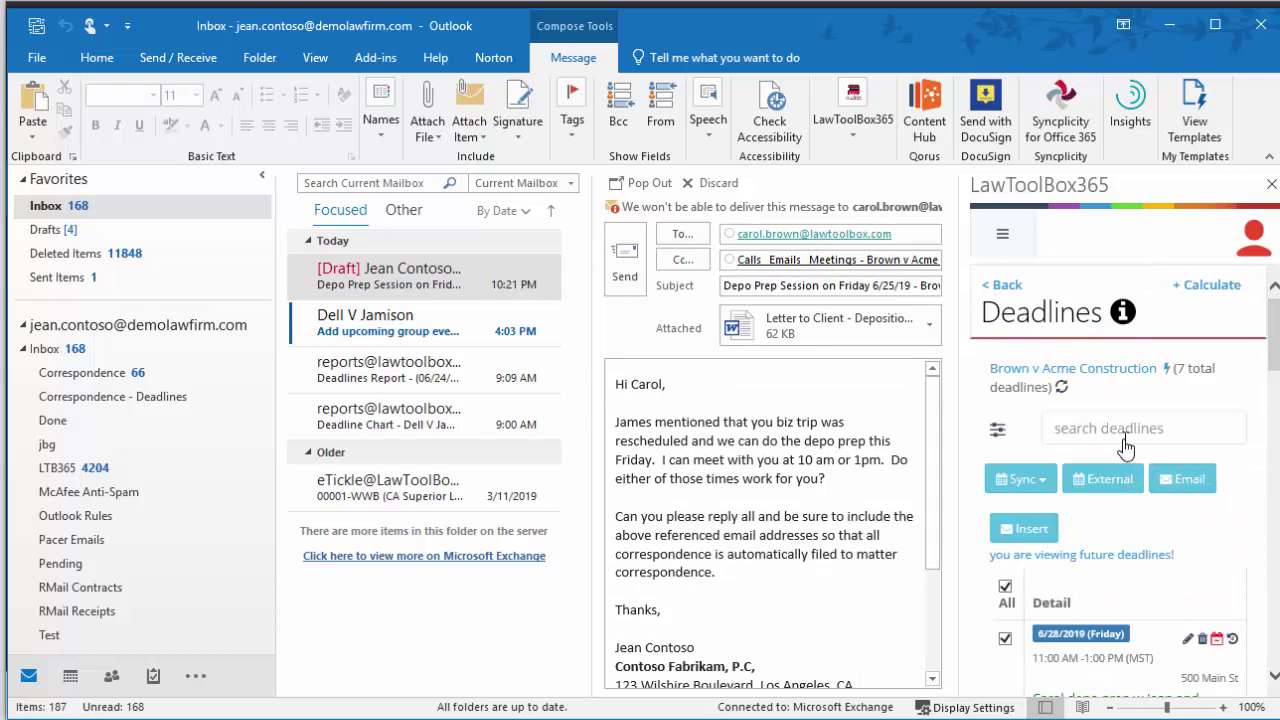
left_click_drag(931, 420, 927, 575)
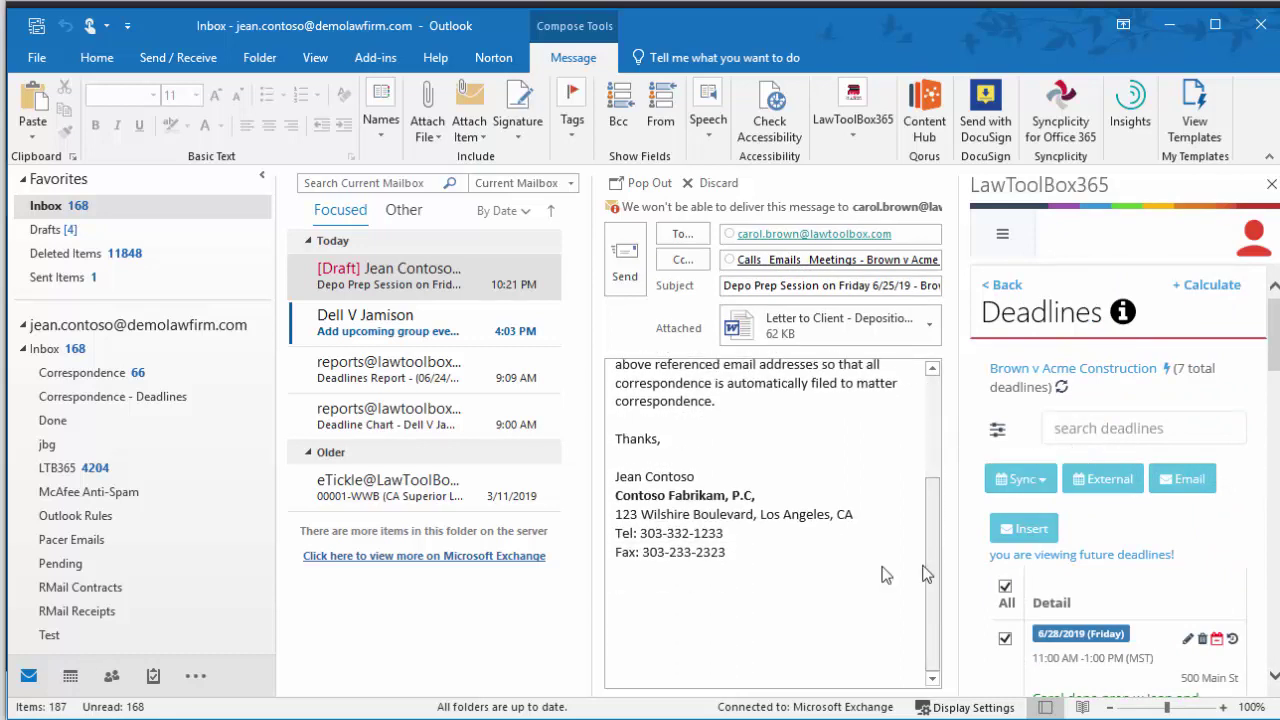
left_click(643, 591)
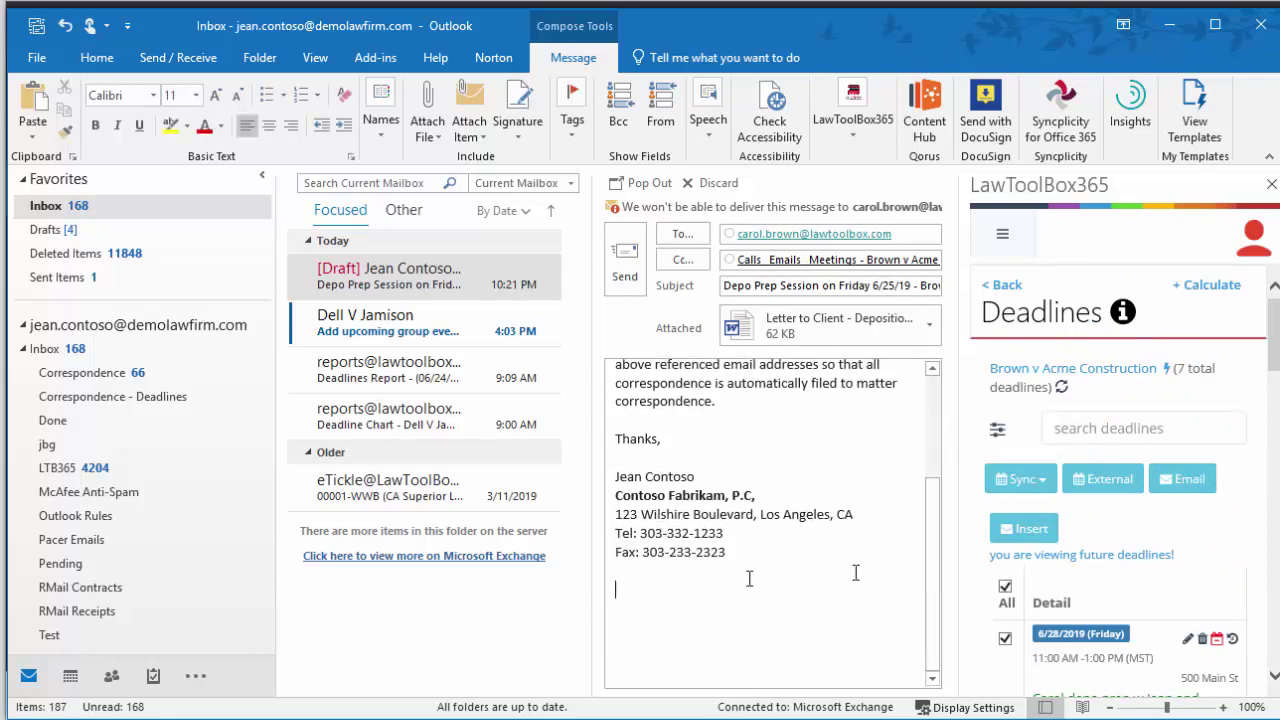
left_click(1031, 533)
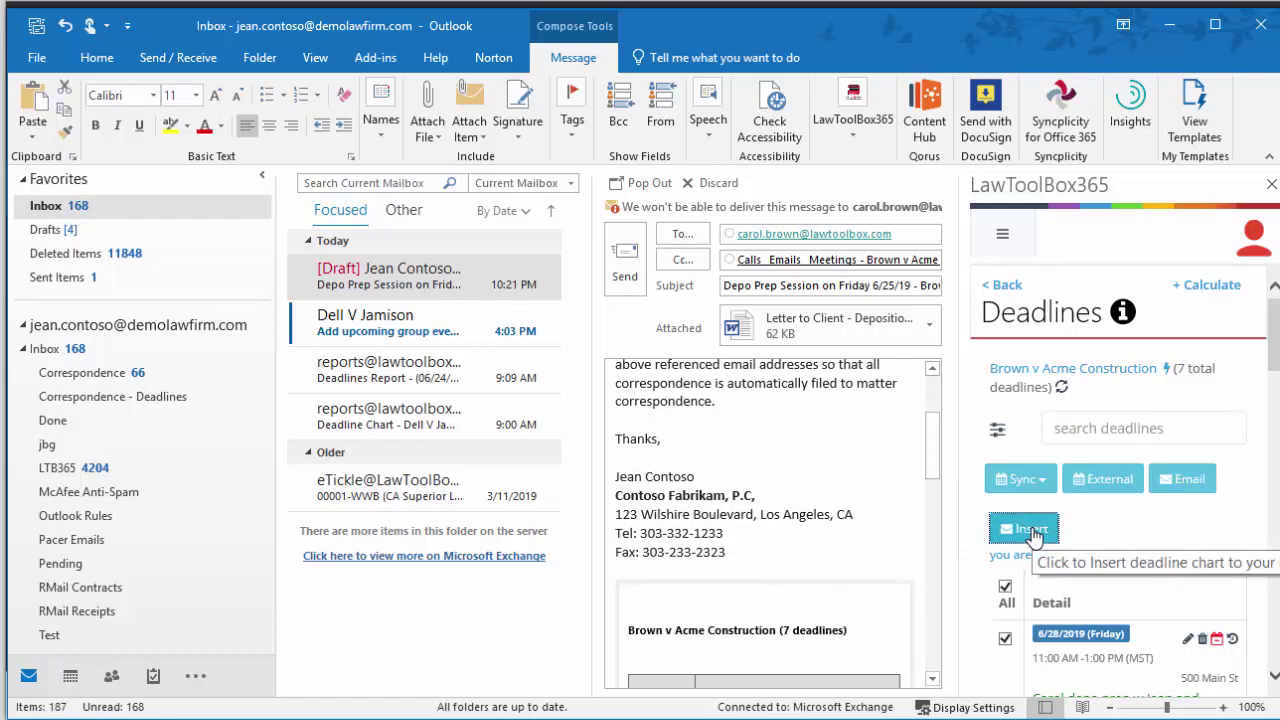
left_click_drag(936, 444, 947, 640)
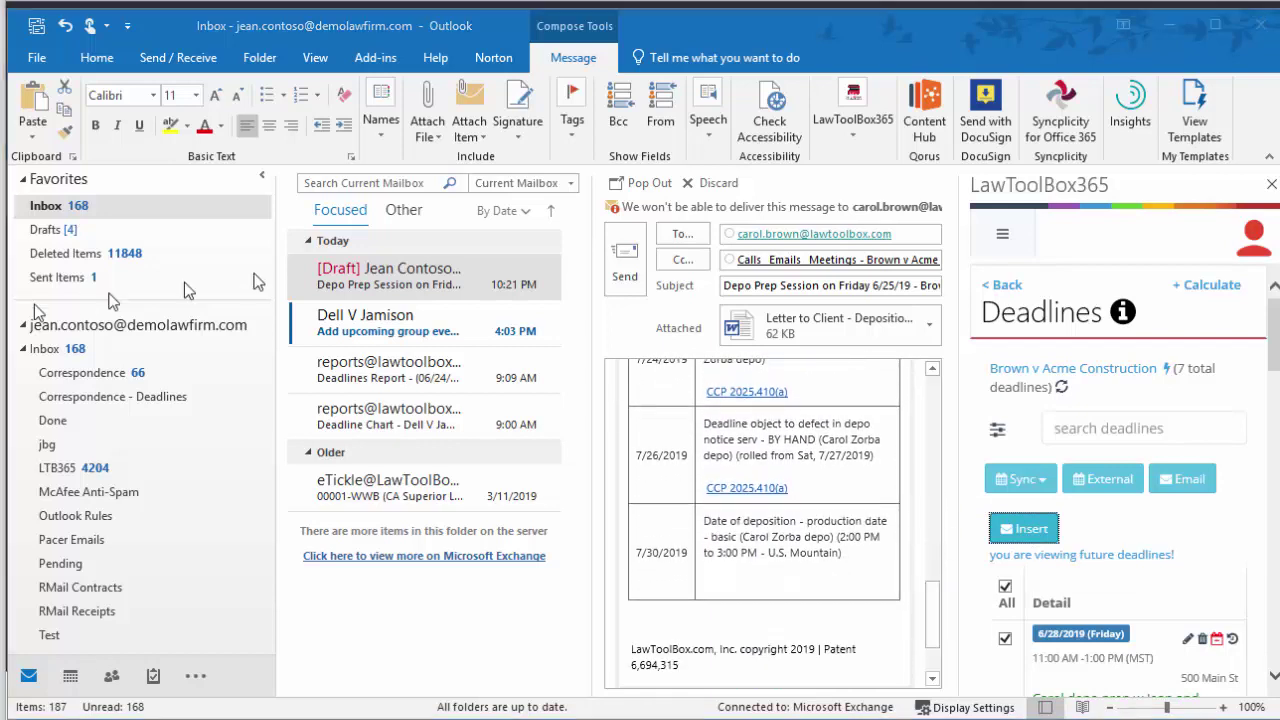
Step: Send the depo prep email, then open the channel's Email Messages folder in Files
left_click(625, 258)
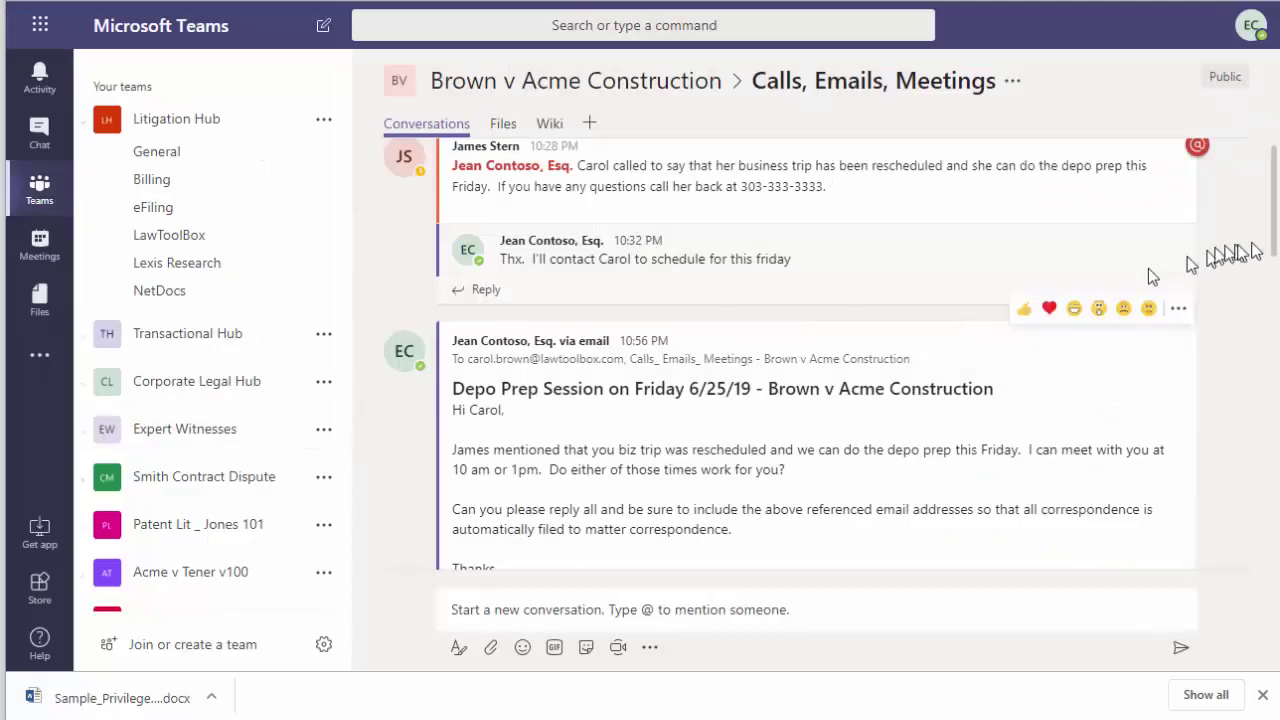
left_click_drag(1274, 206, 1274, 512)
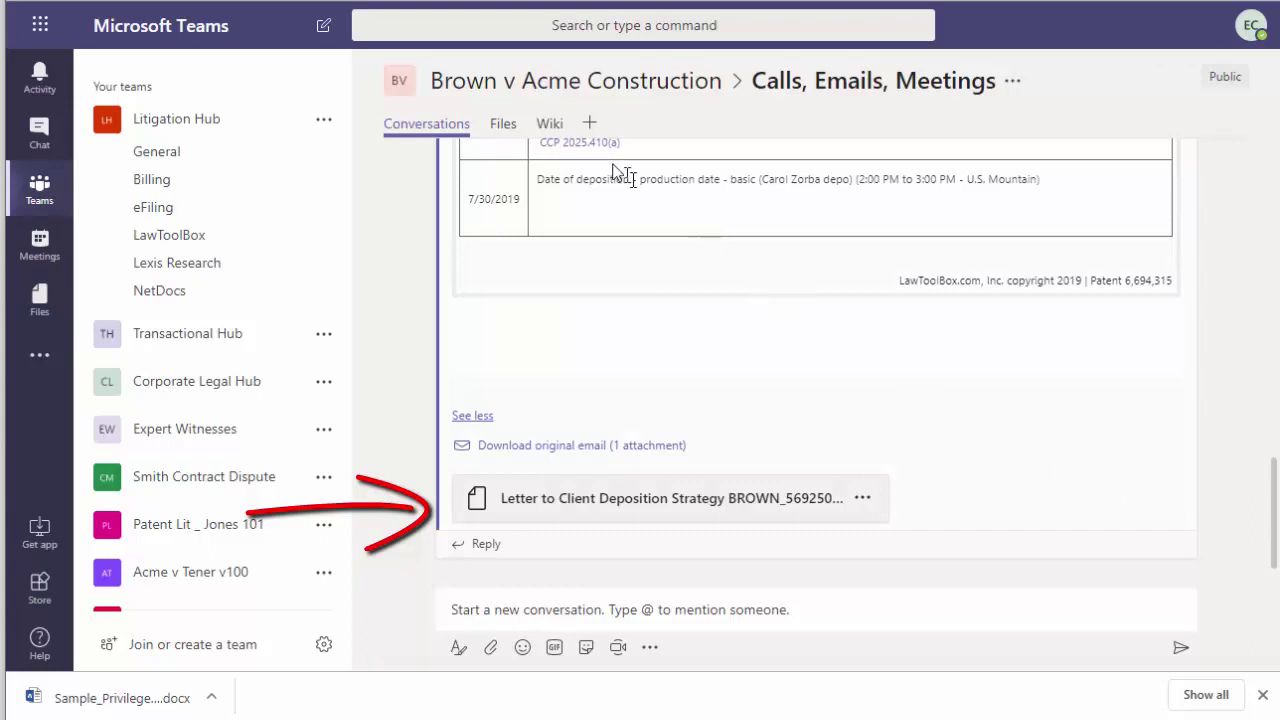
left_click(504, 126)
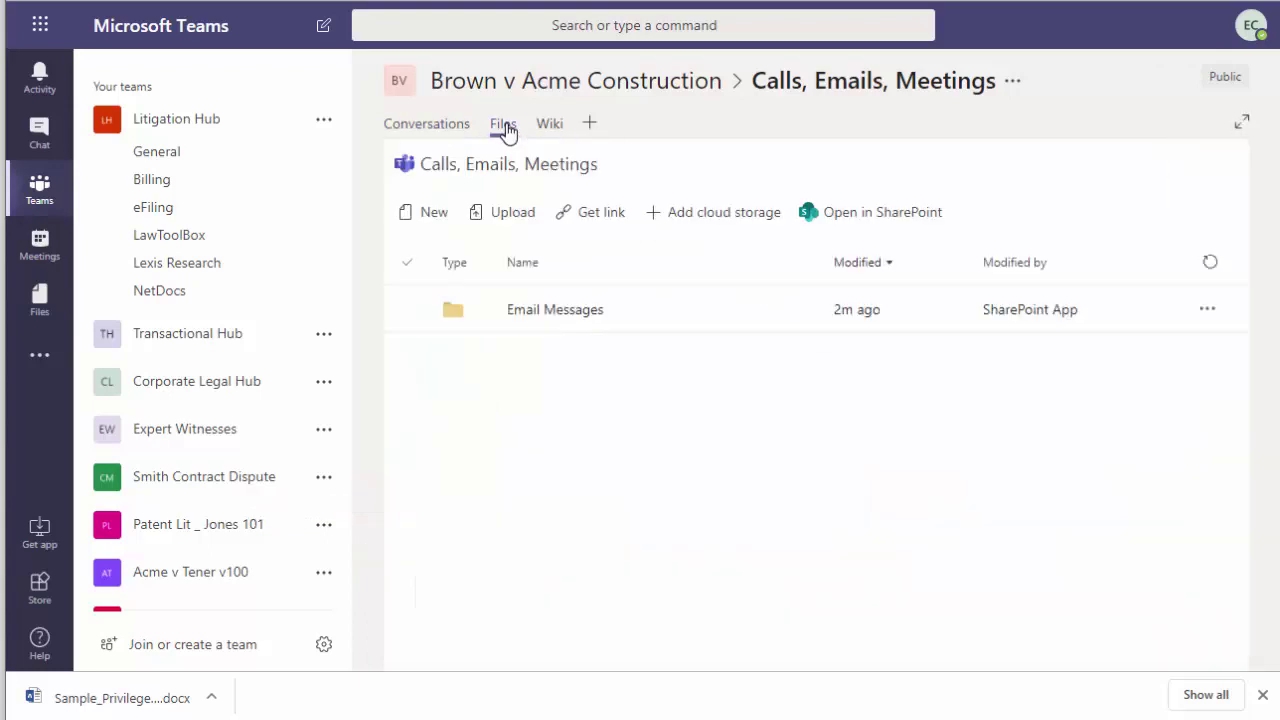
left_click(557, 310)
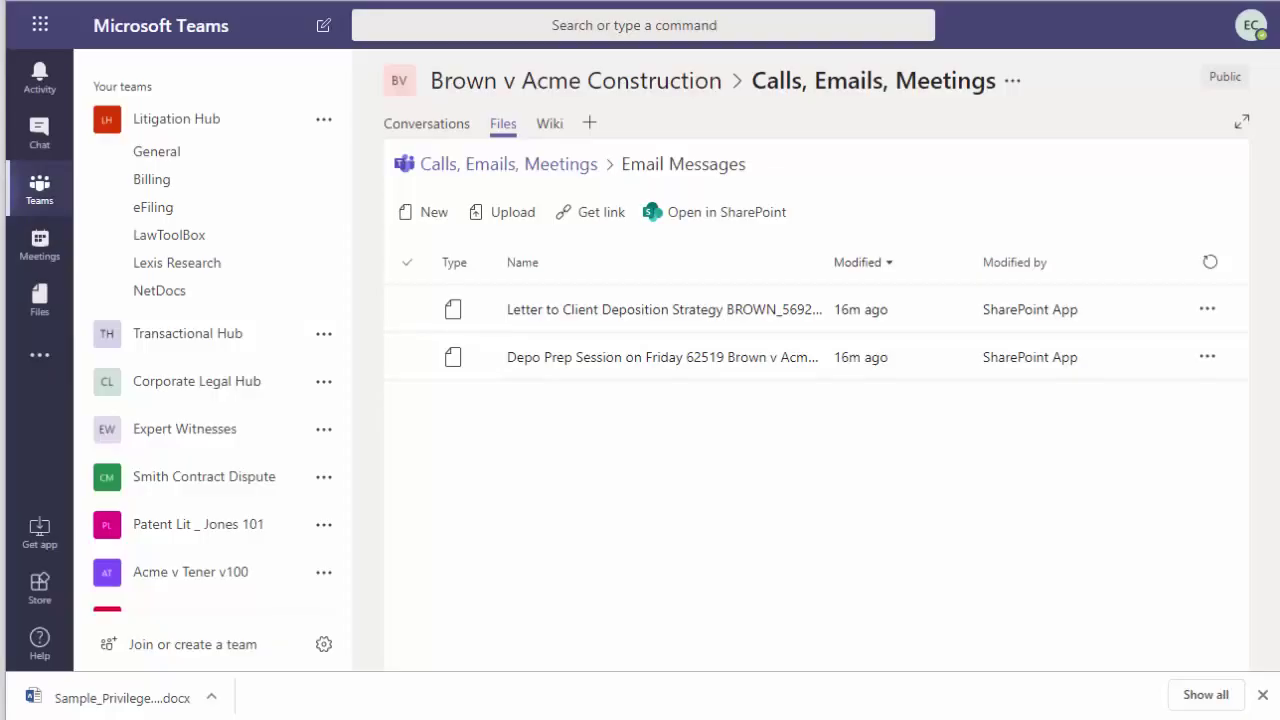
Step: Start a new meeting titled Depo Prep for June 28 at 11:00 AM
left_click(40, 244)
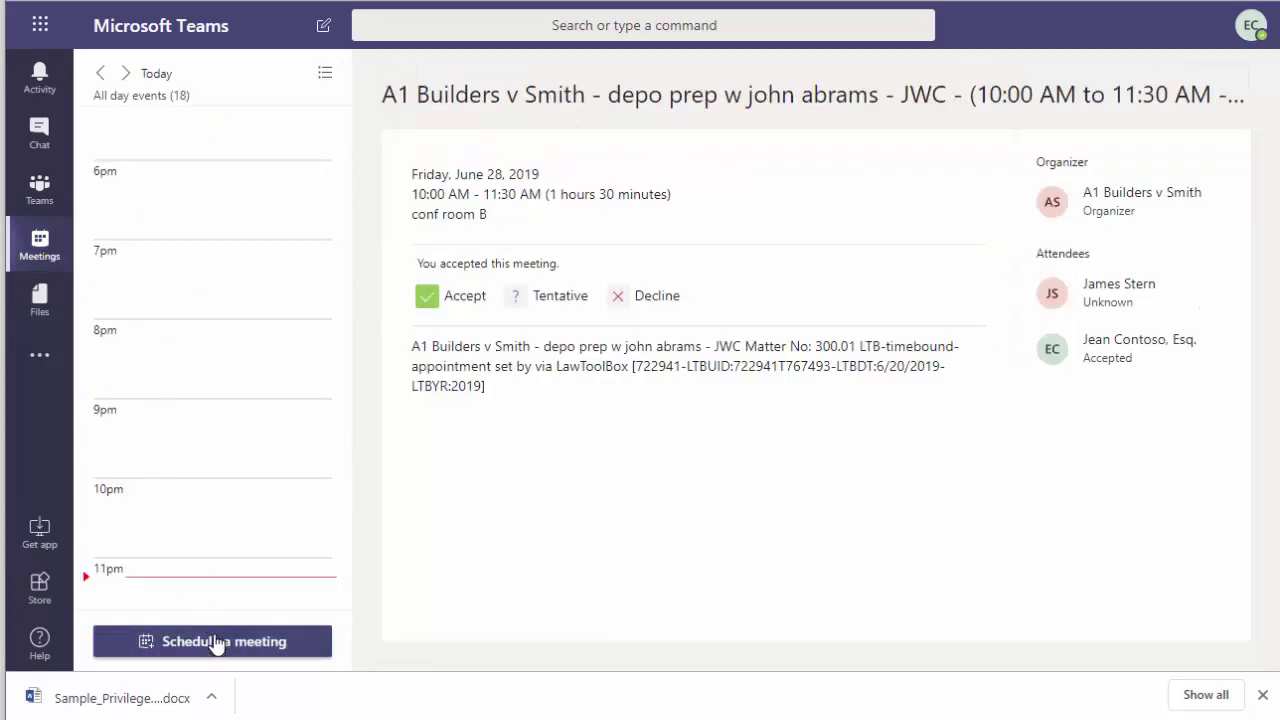
left_click(217, 643)
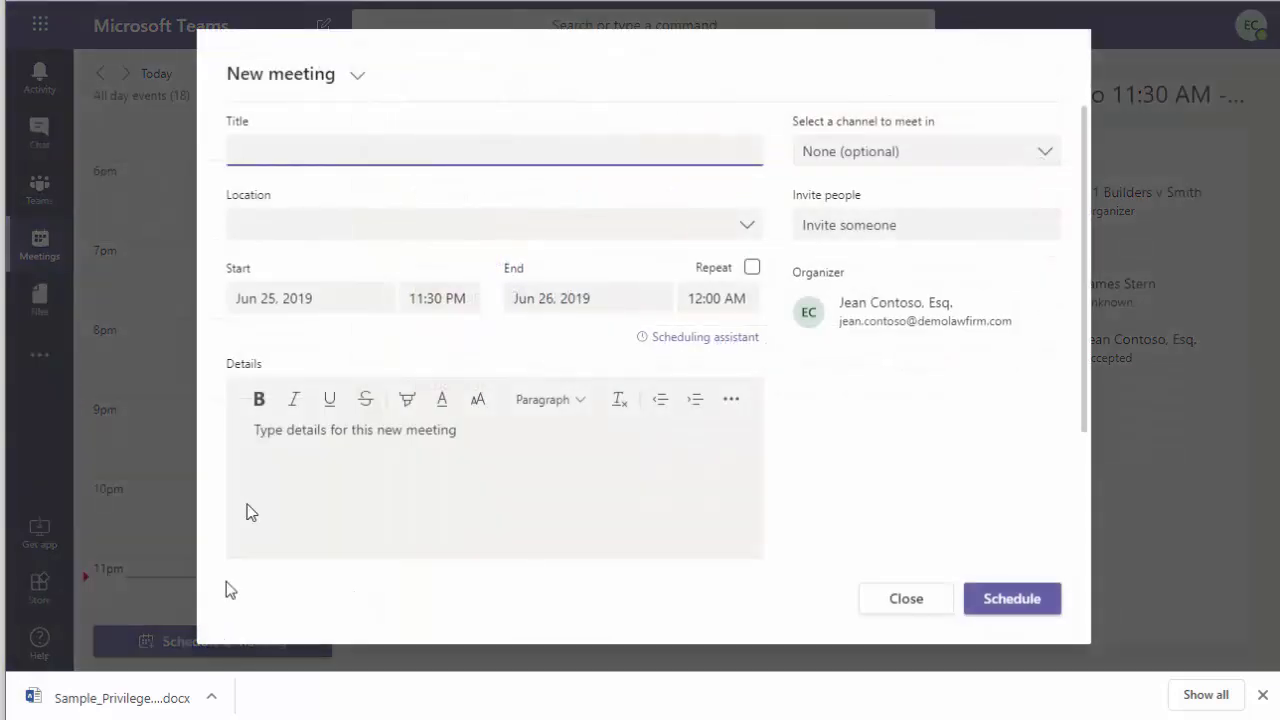
type("Depo Prep")
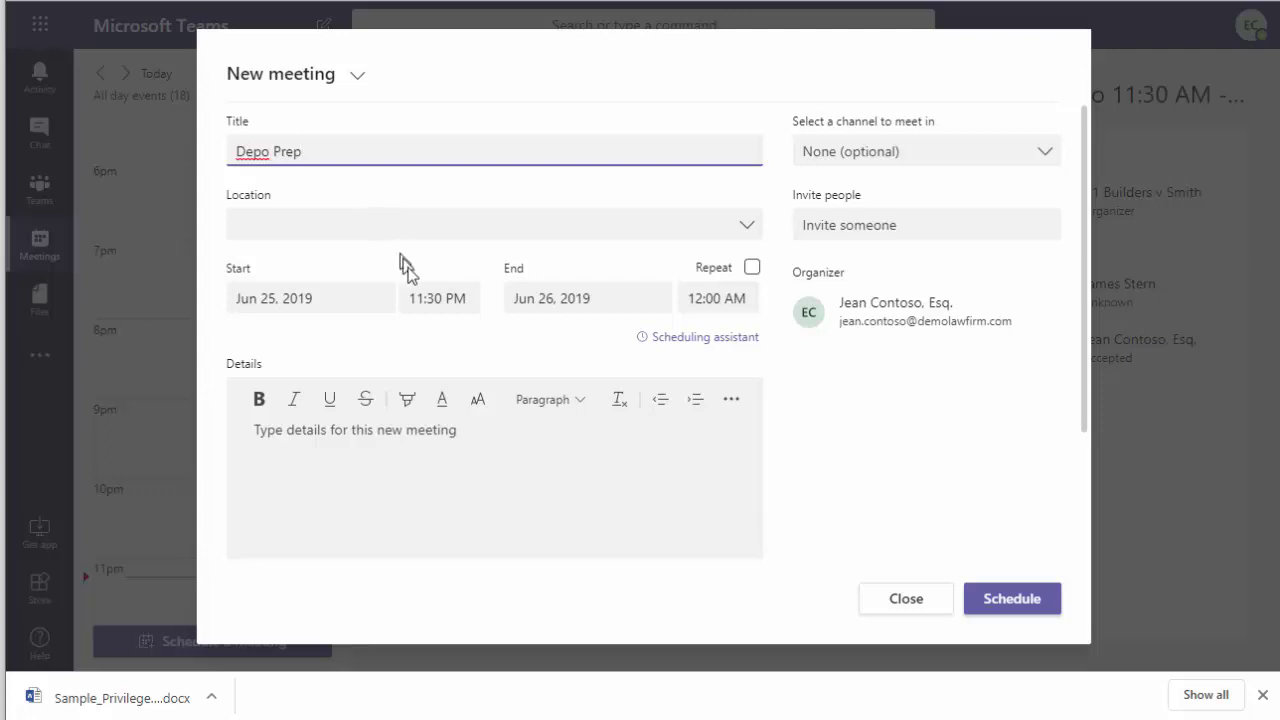
left_click(380, 297)
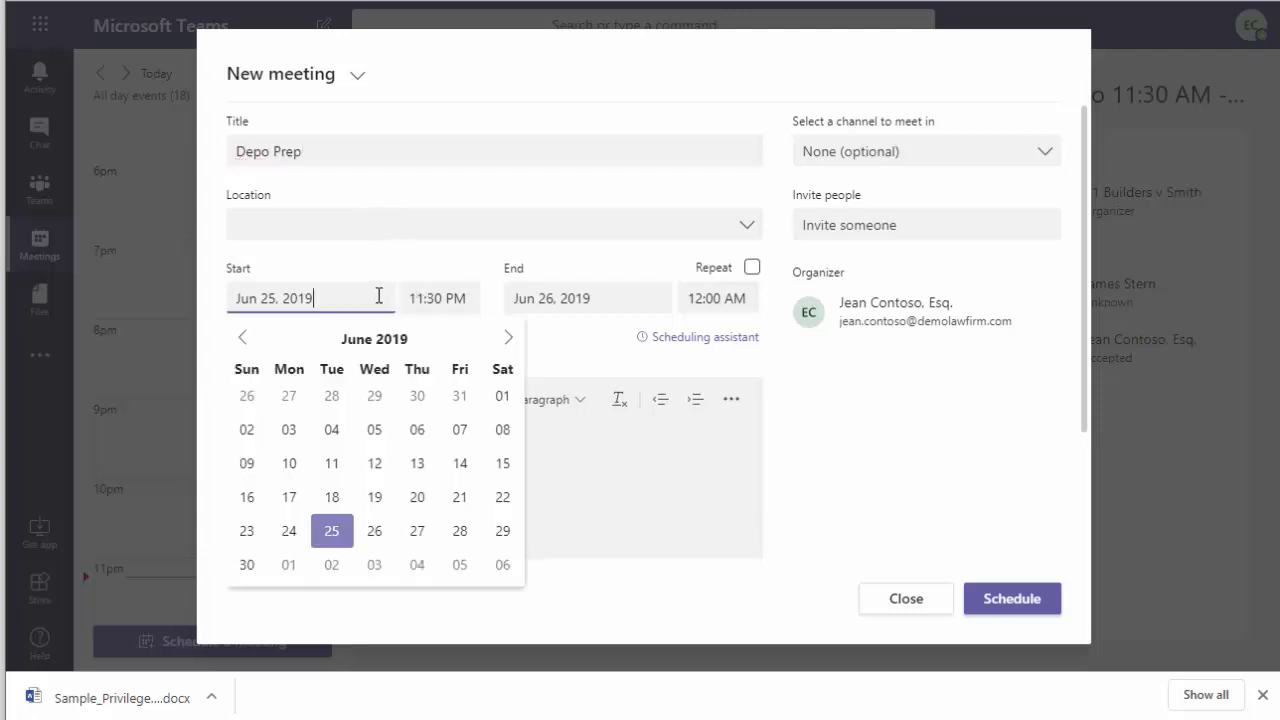
left_click(460, 531)
left_click(455, 298)
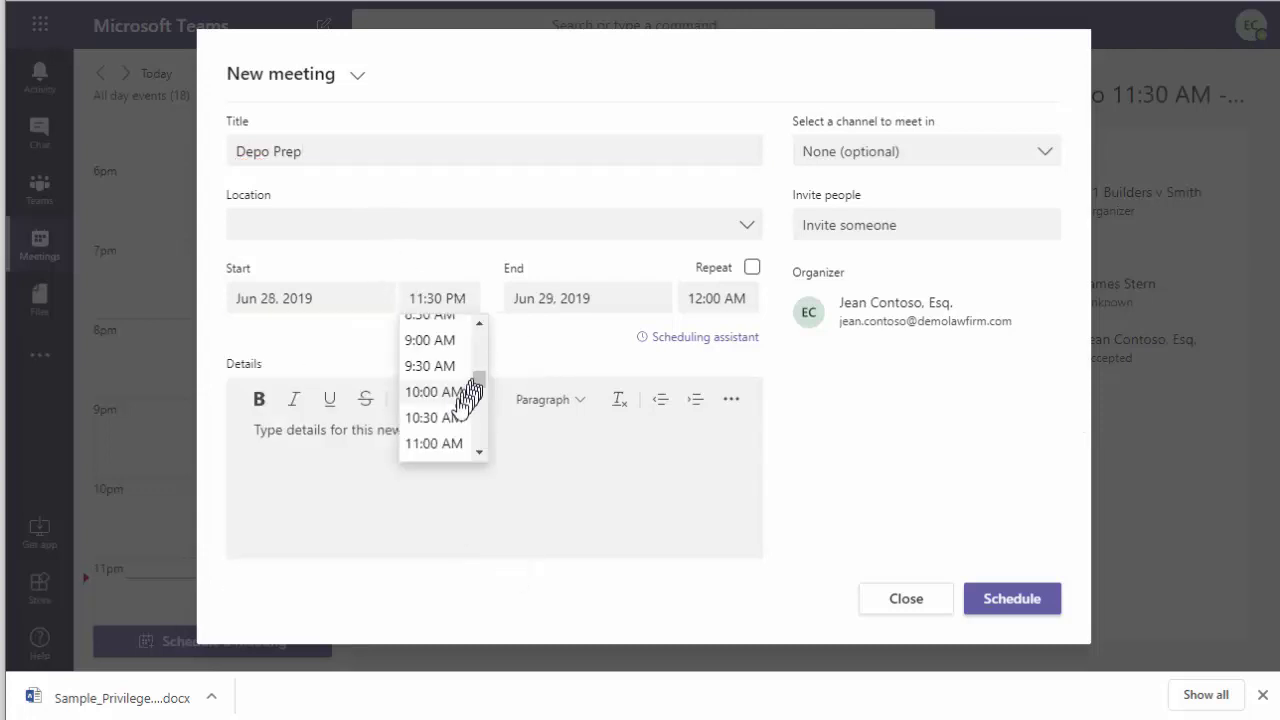
left_click(447, 443)
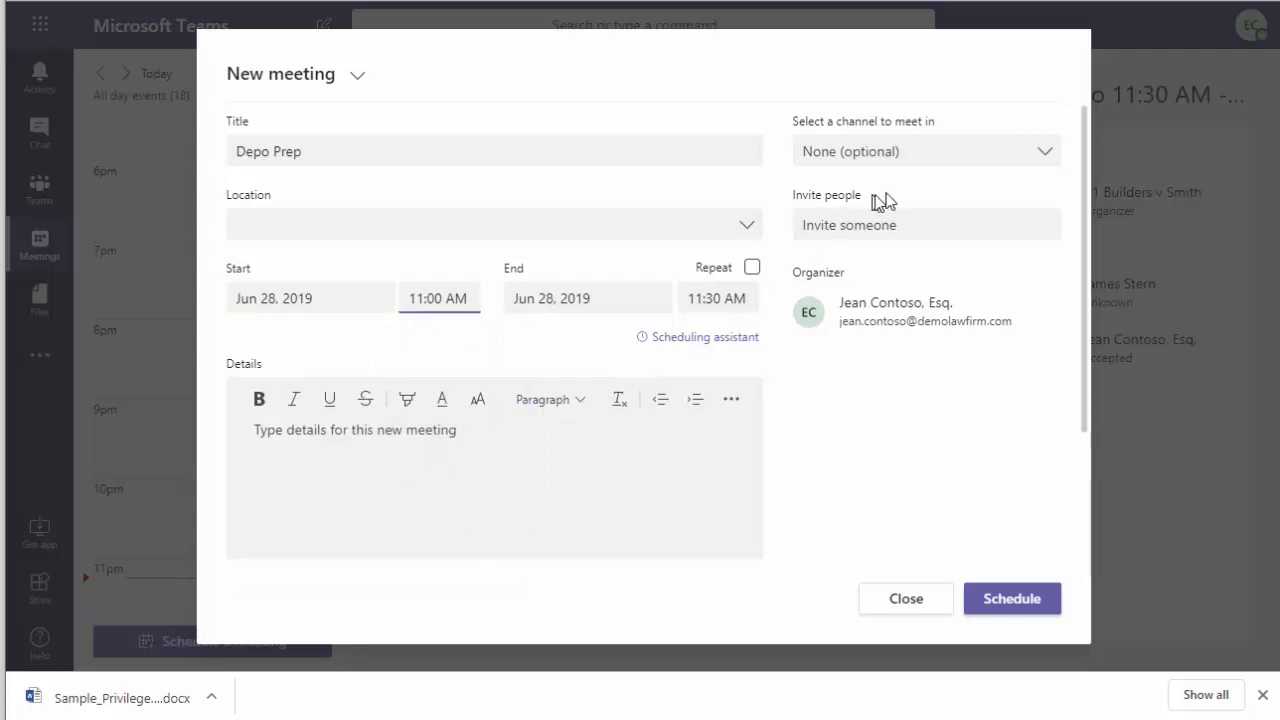
Step: Invite a colleague and the client's external e-mail, then schedule the meeting
left_click(895, 226)
type("jamers")
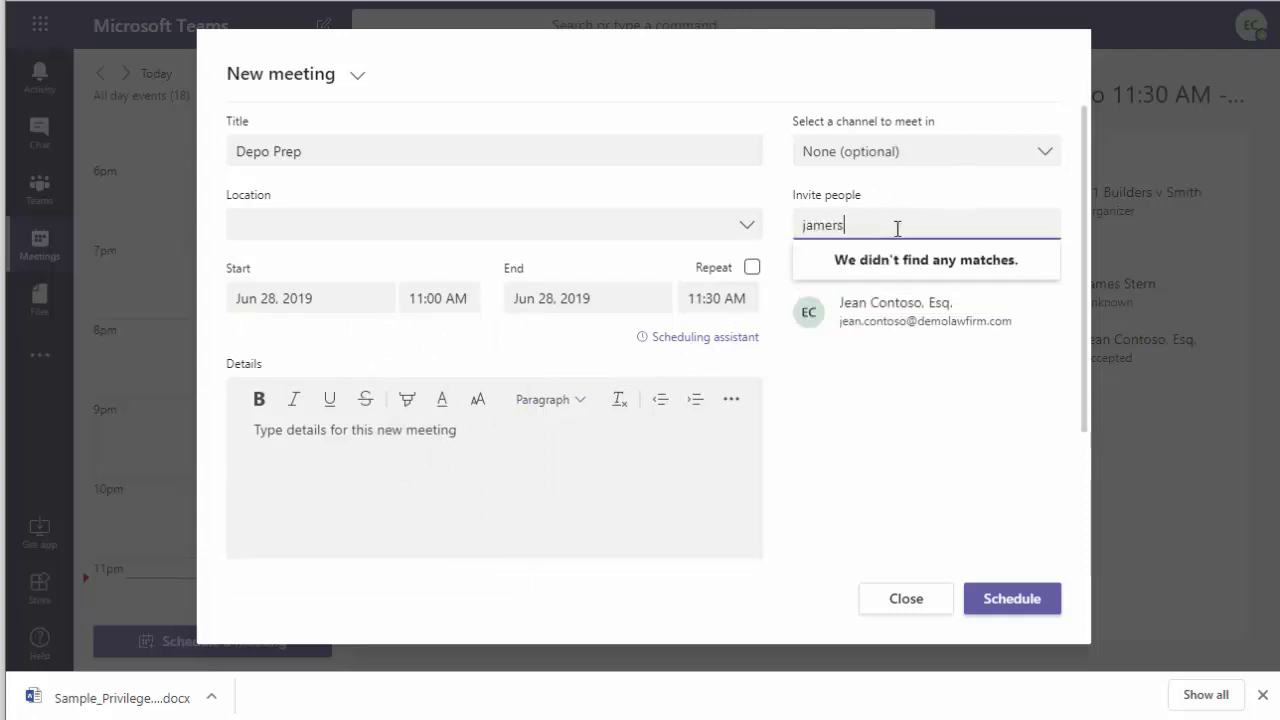
key("BackSpace")
key("BackSpace")
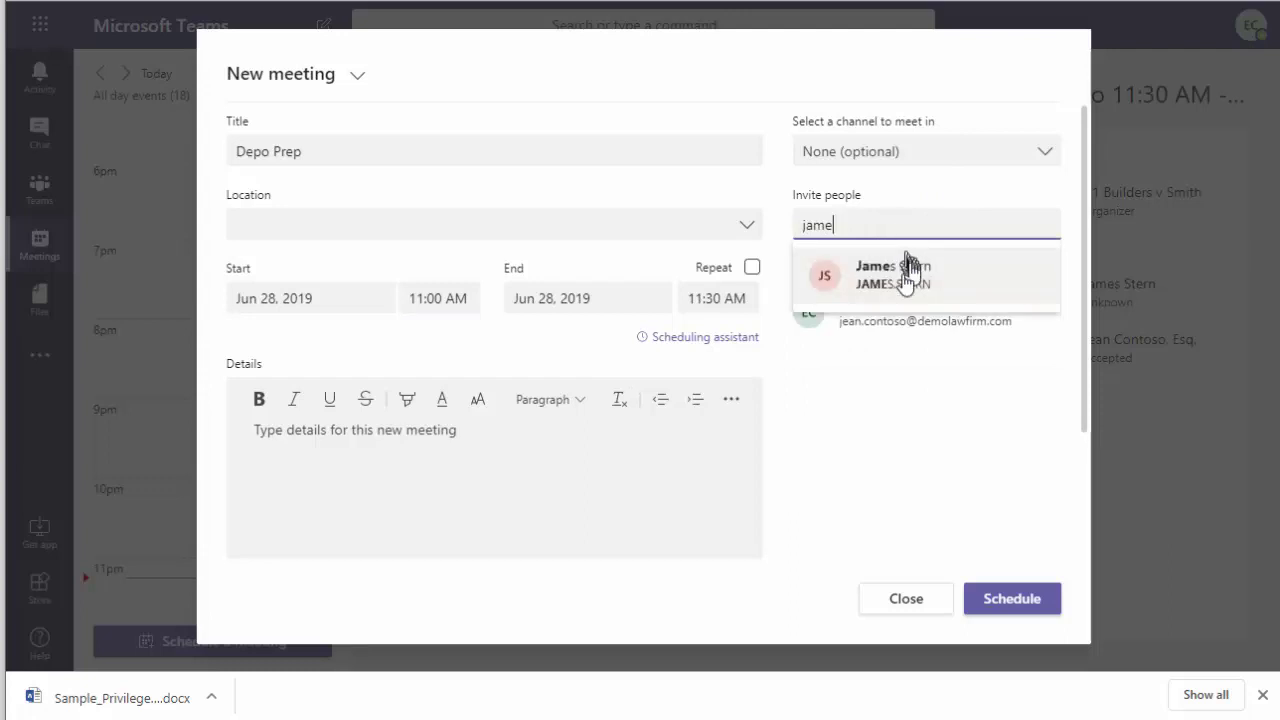
left_click(899, 278)
key("ctrl+v")
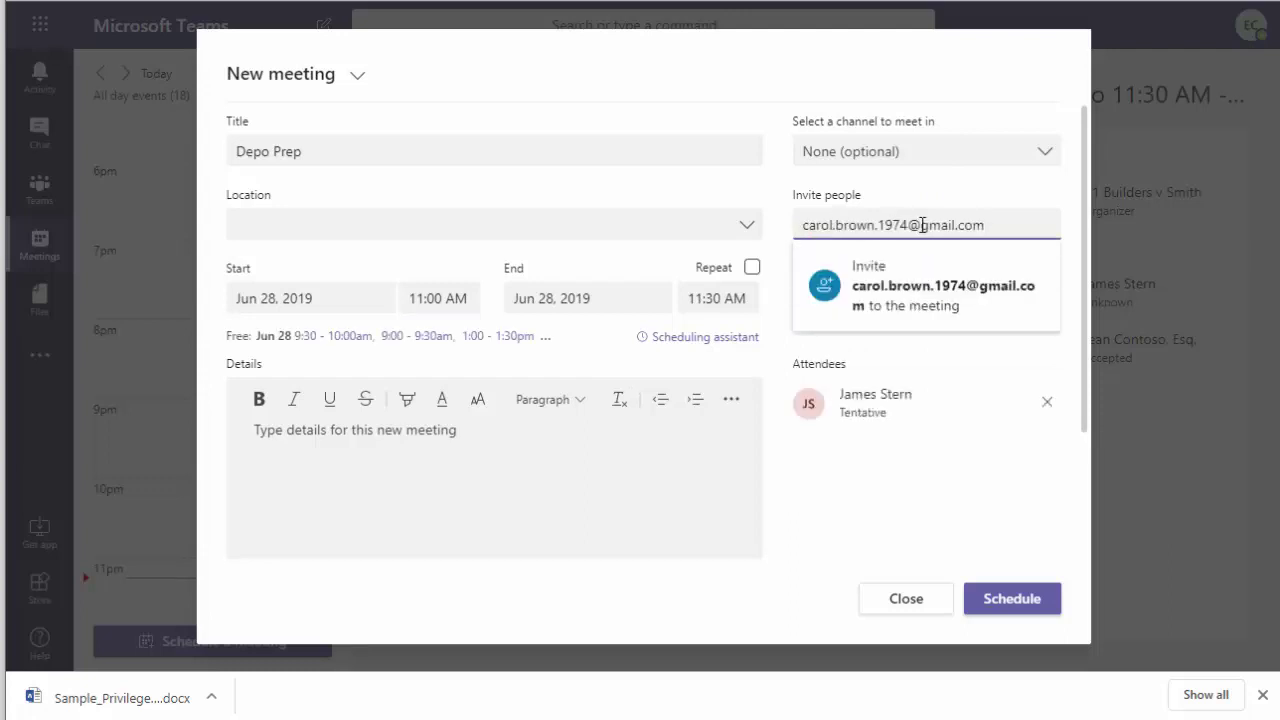
left_click(917, 291)
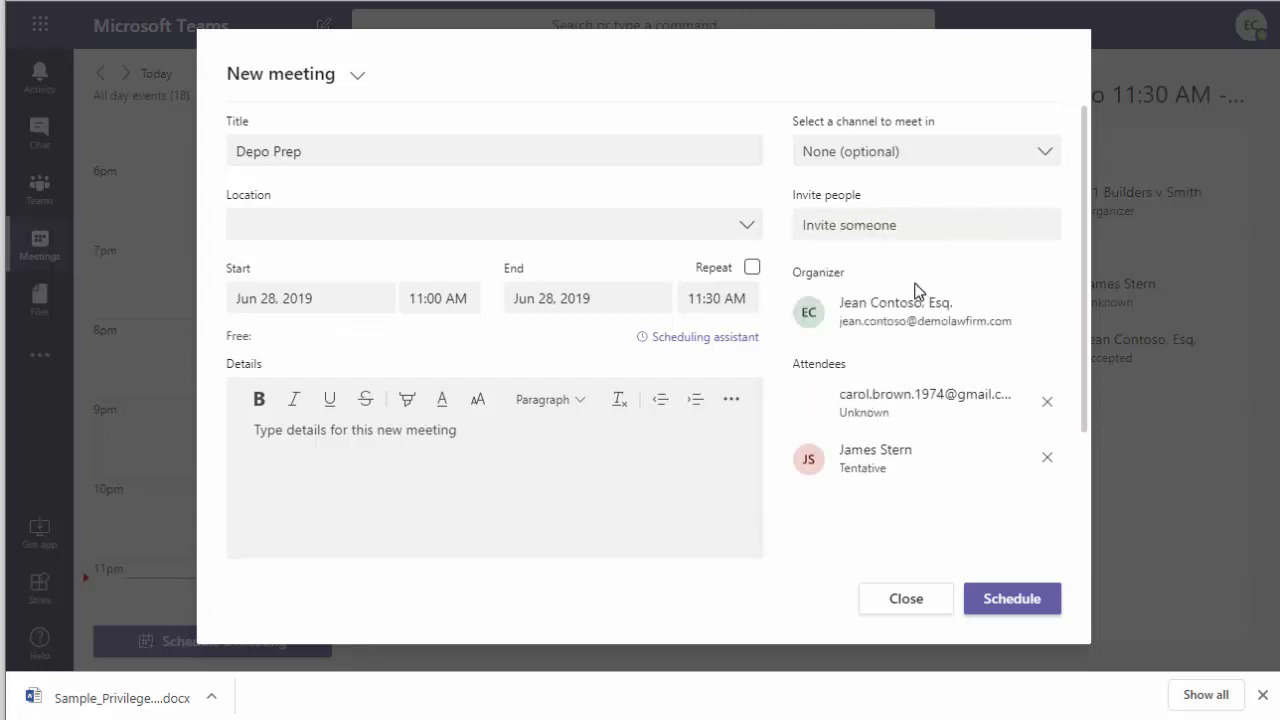
left_click(1012, 598)
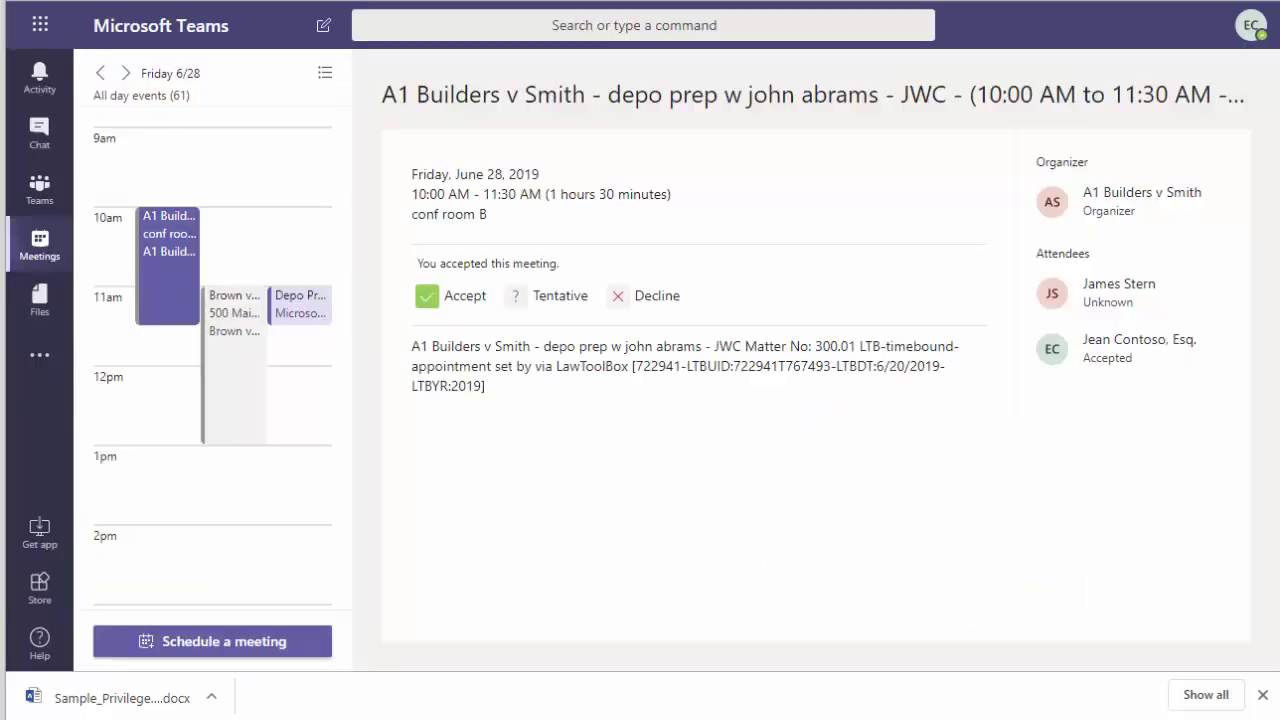
Step: Join the Depo Prep meeting from the calendar with camera and mic on
left_click(289, 315)
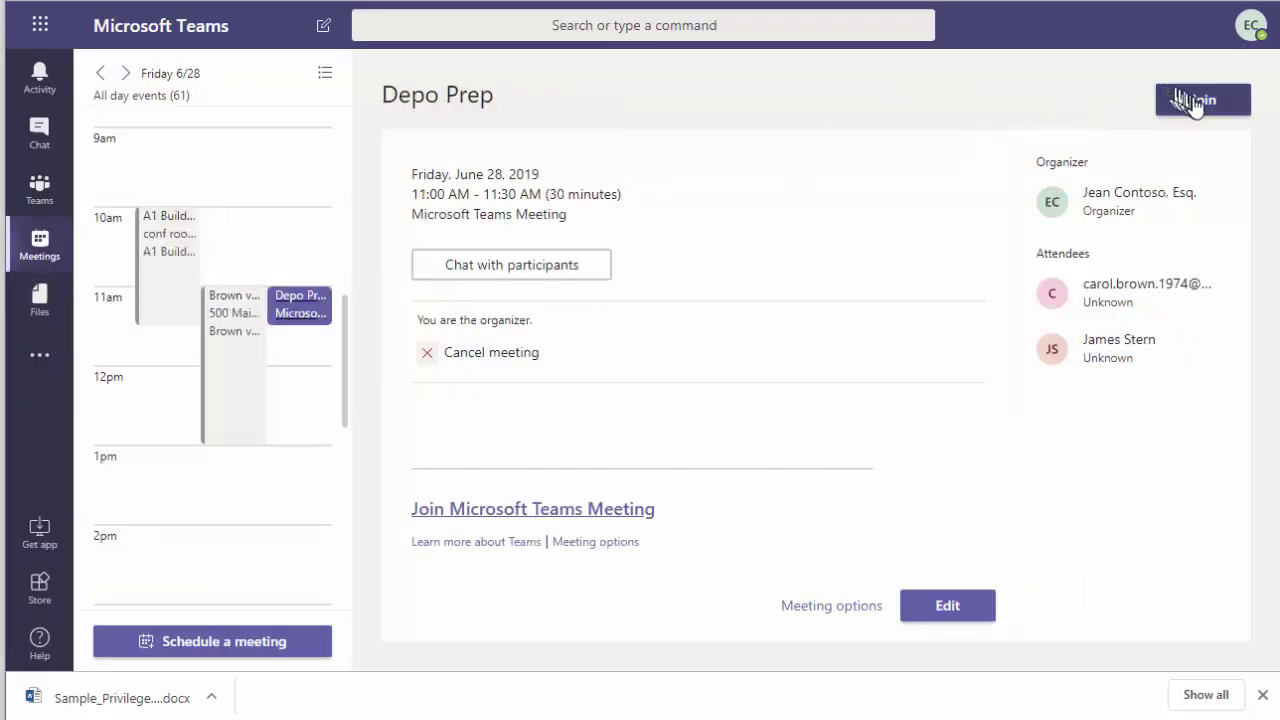
left_click(1196, 101)
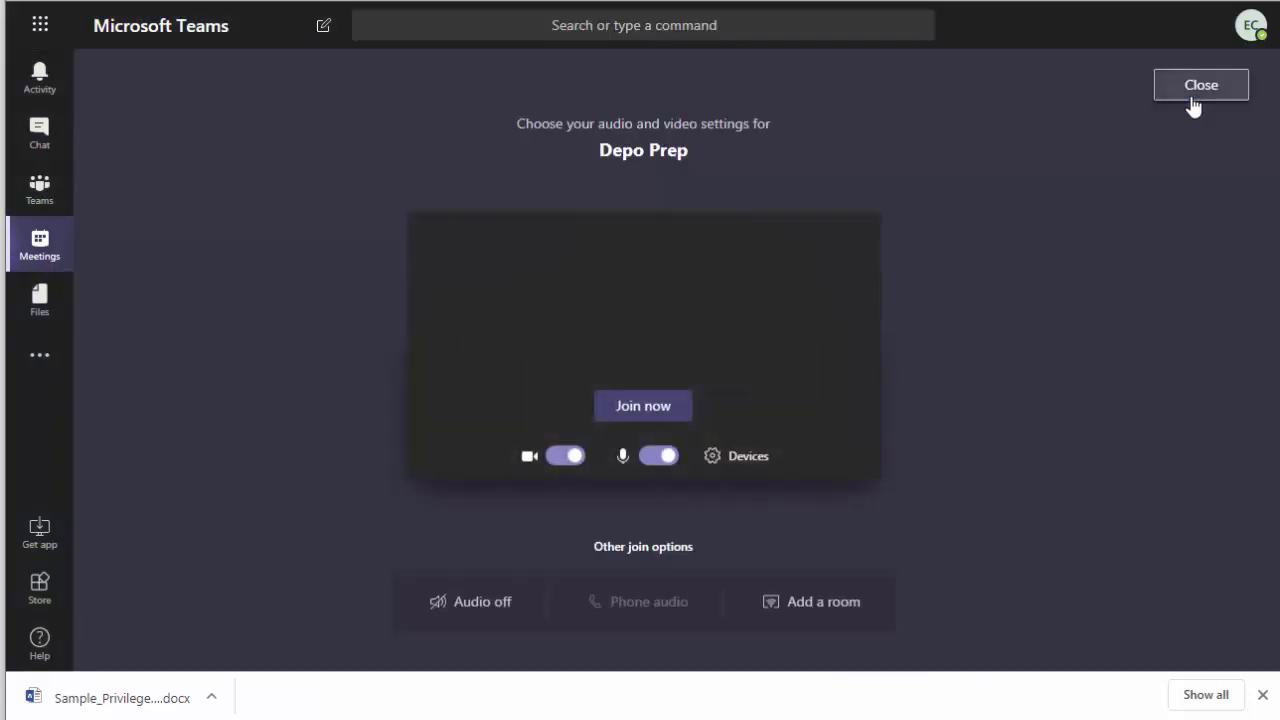
left_click(666, 405)
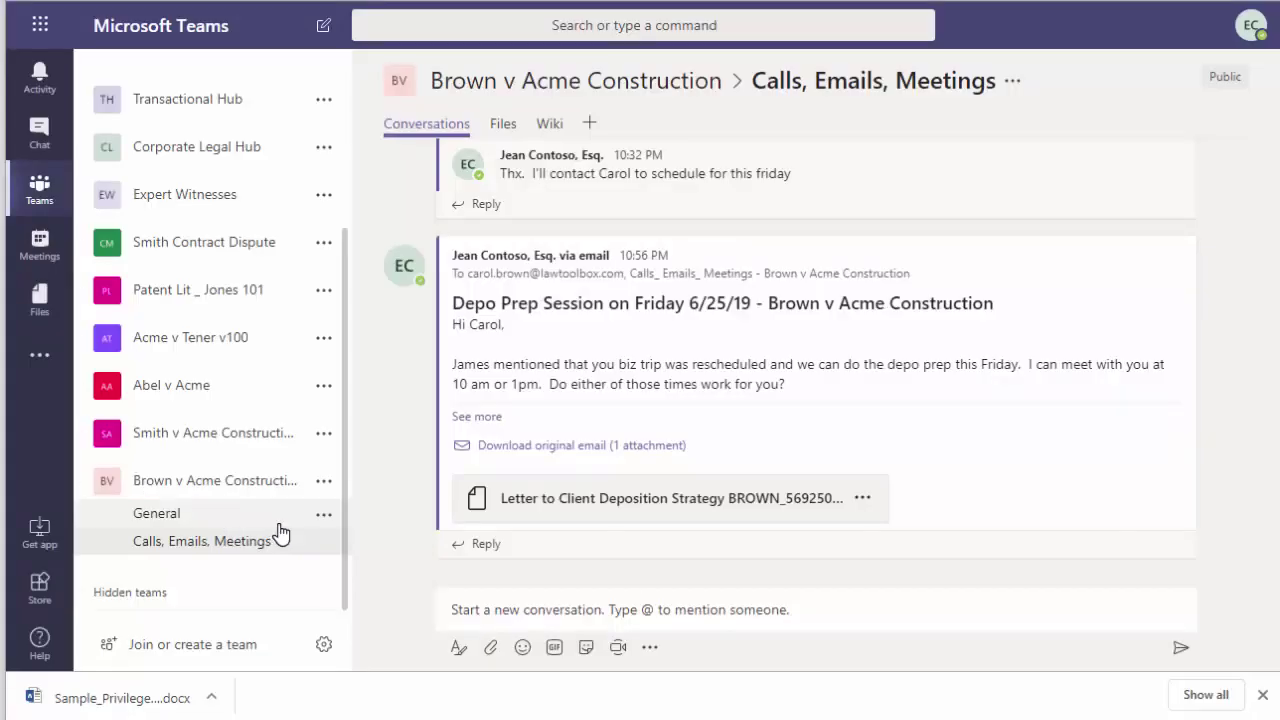
Step: Add the pasted client e-mail as a guest member of the Brown v Acme Construction team
left_click(323, 488)
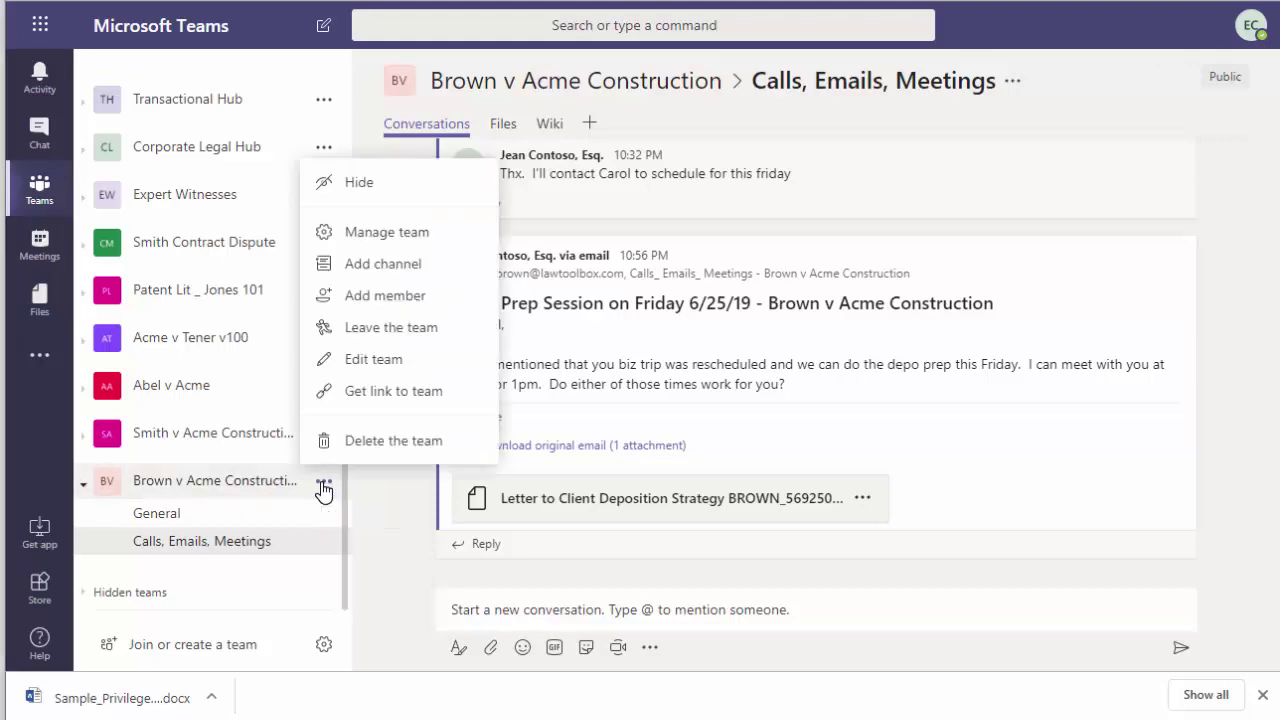
left_click(360, 305)
key("ctrl+v")
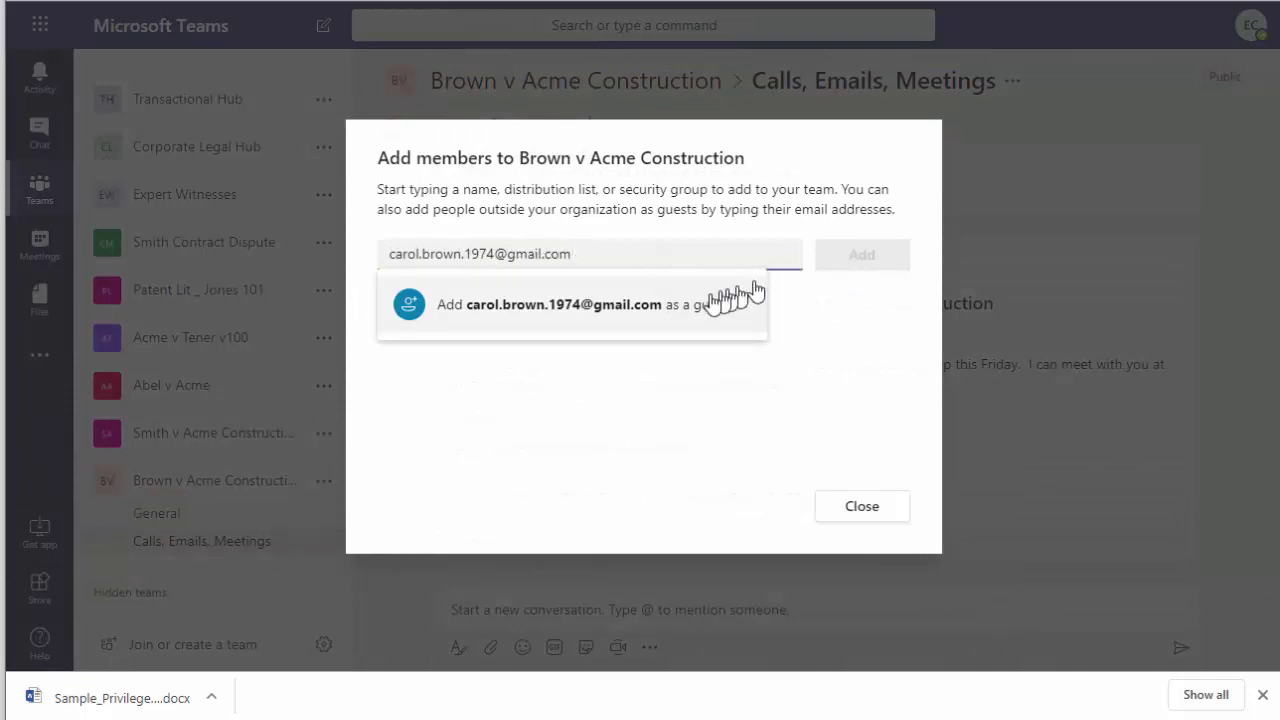
left_click(640, 312)
left_click(862, 256)
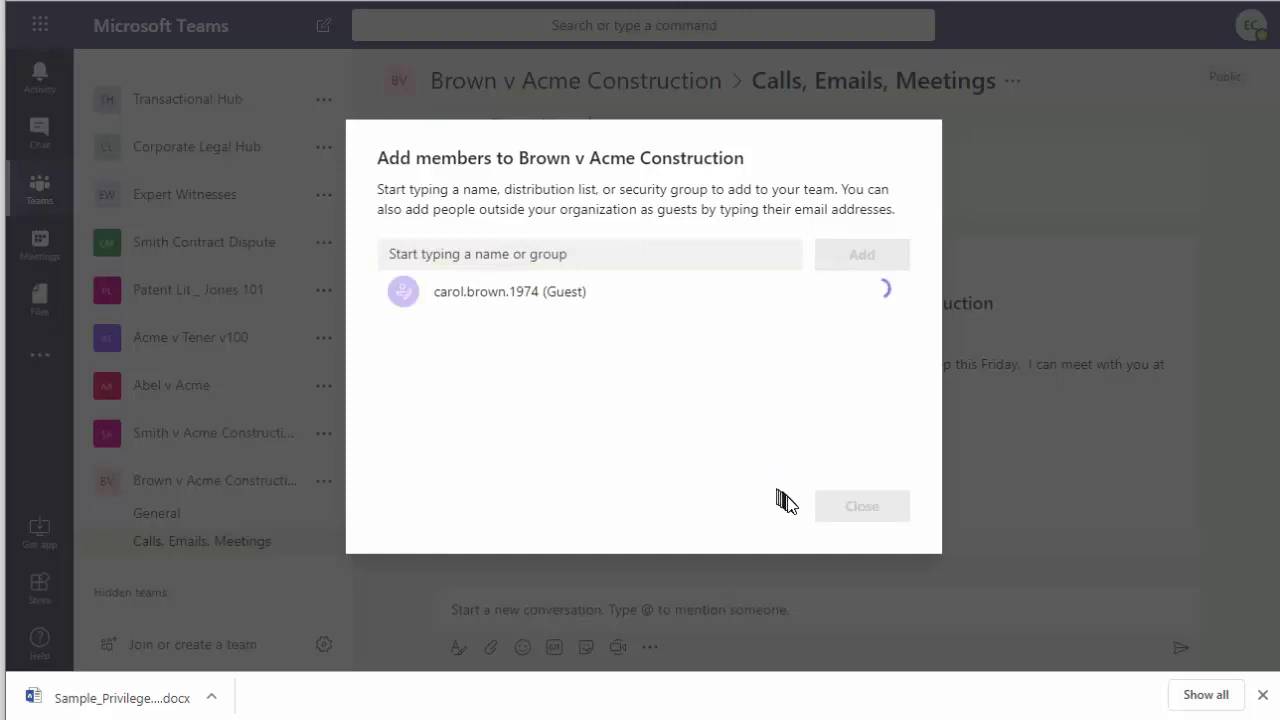
left_click(848, 510)
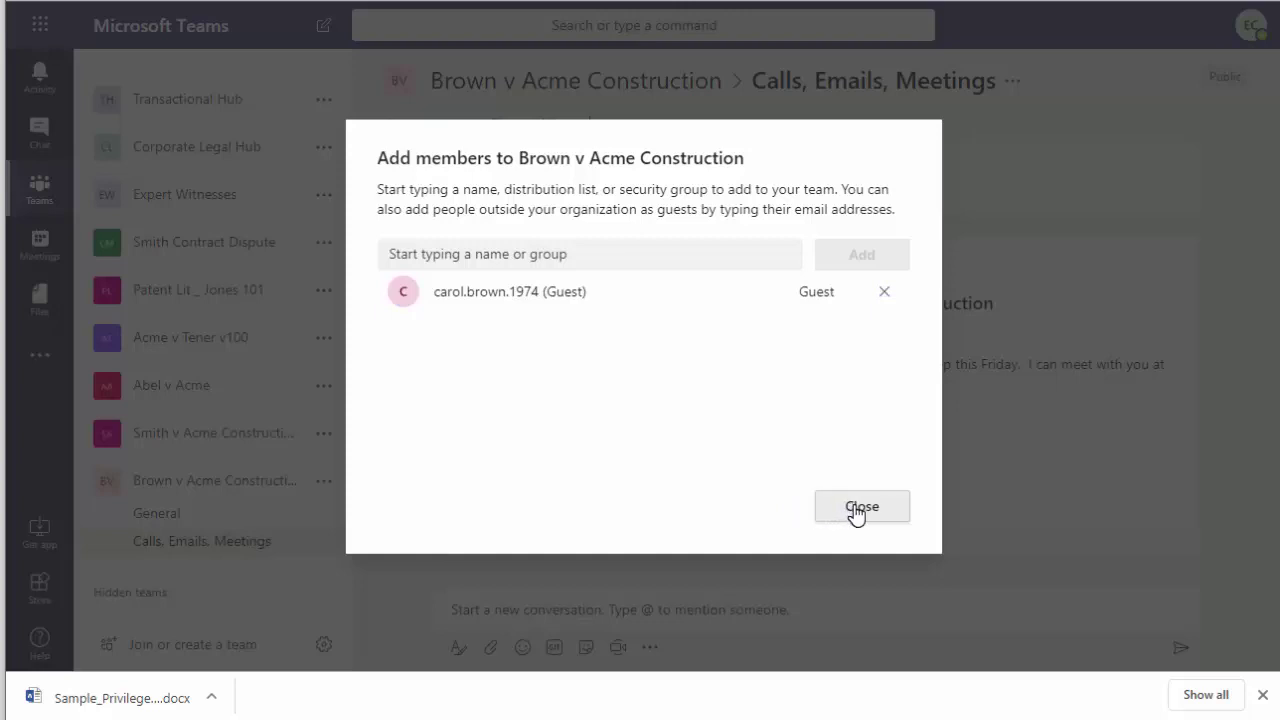